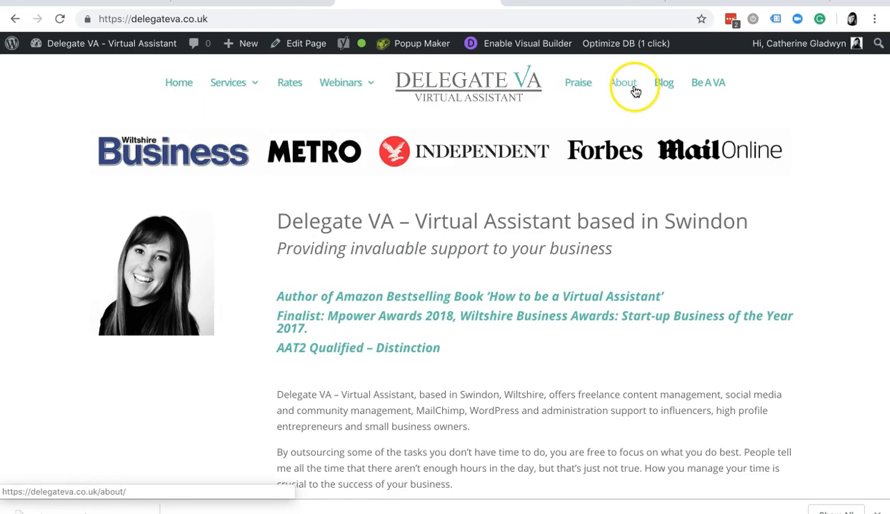
Look over the Webinars and Services submenus of the Delegate VA site, and examine the biography text on its About page.
mouse_move(341, 90)
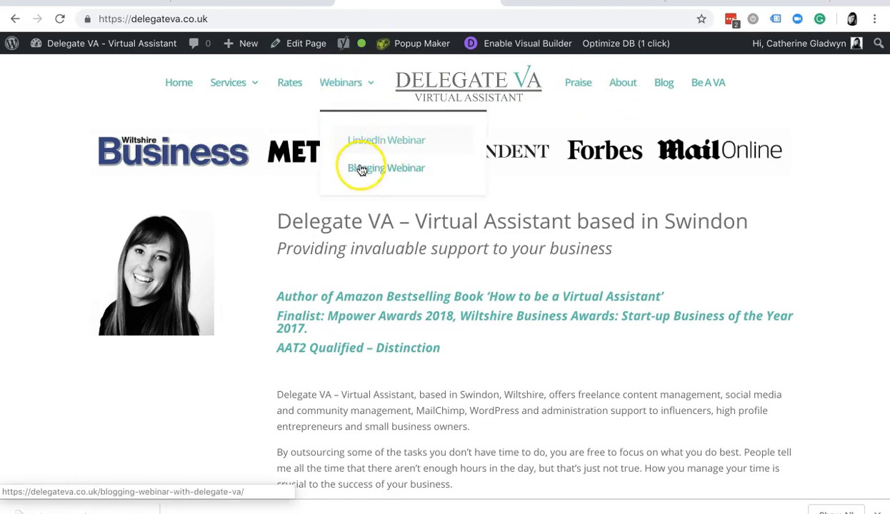
mouse_move(254, 87)
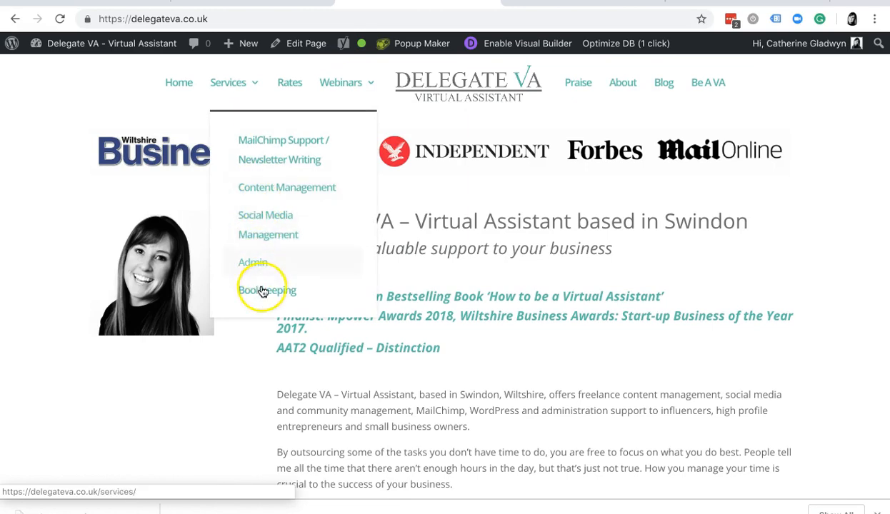
click(623, 83)
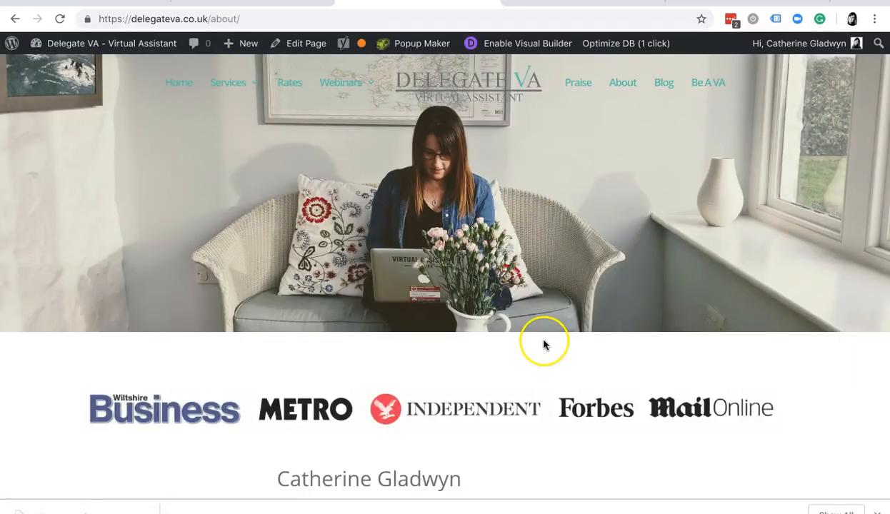
scroll(542, 343, down, 3)
scroll(544, 345, down, 1)
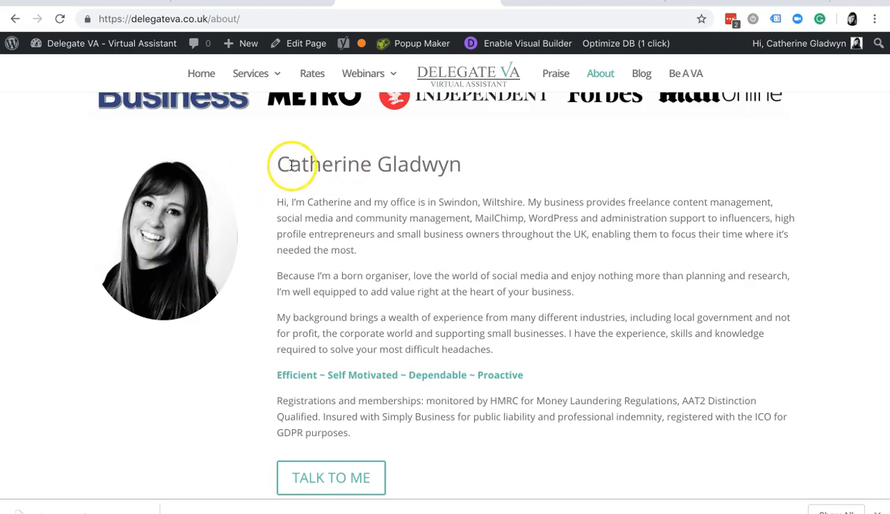
drag(277, 164, 459, 165)
drag(278, 203, 518, 353)
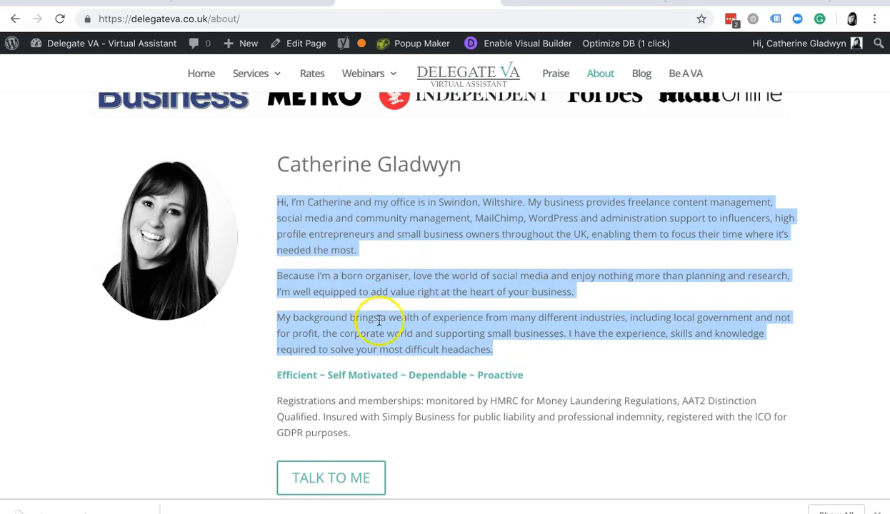
click(338, 243)
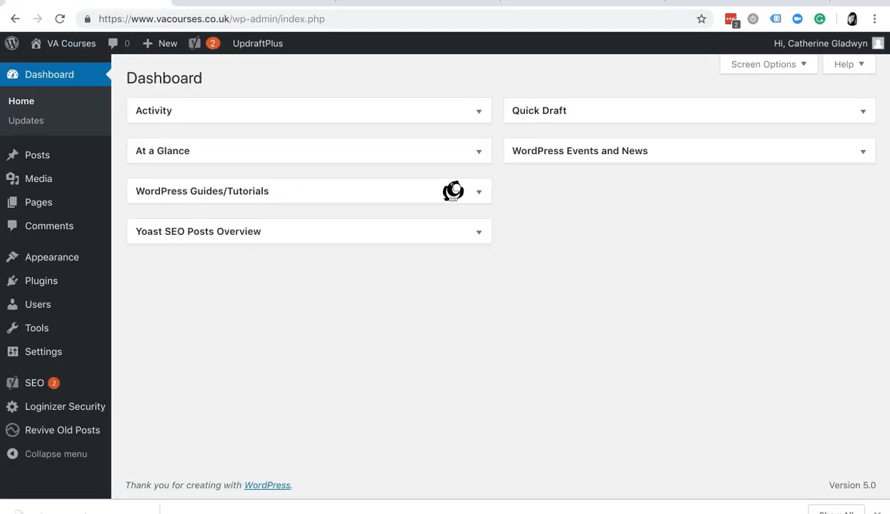
In the VA Courses WordPress admin, list all existing pages and add a new page.
mouse_move(45, 206)
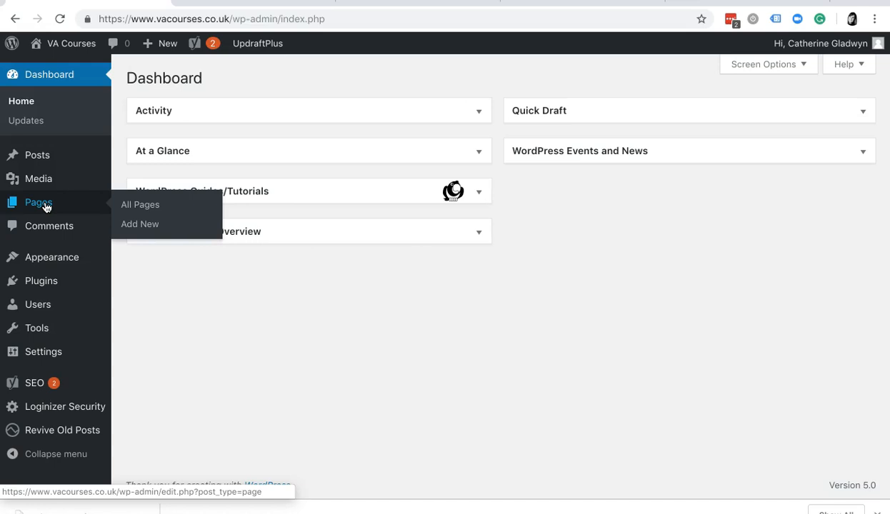
click(147, 207)
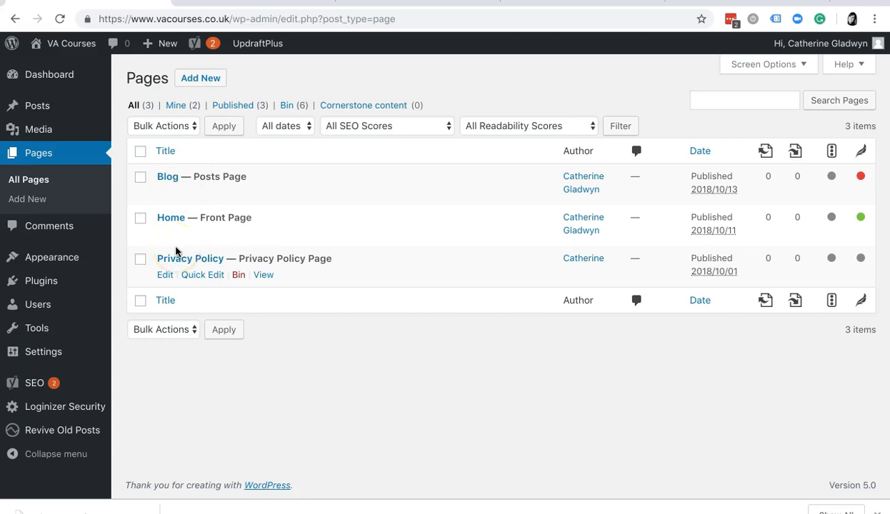
click(37, 205)
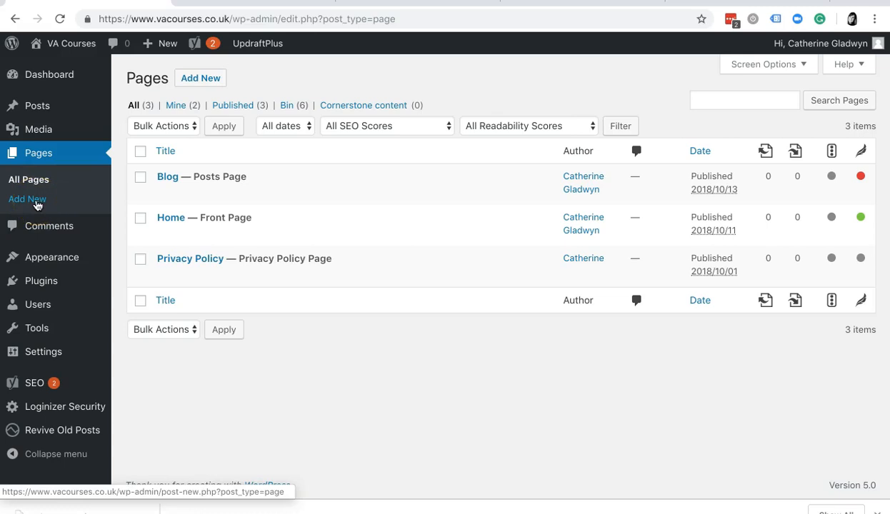
click(203, 80)
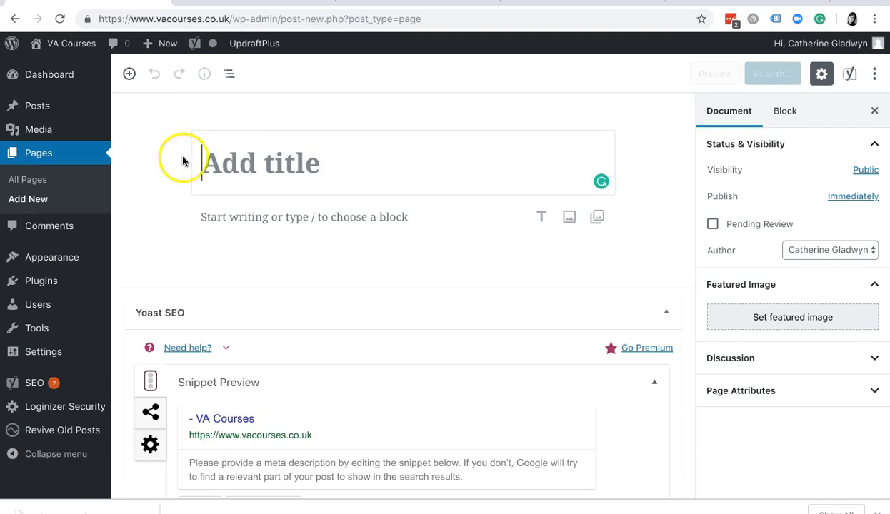
Title the new page "About Me".
click(292, 144)
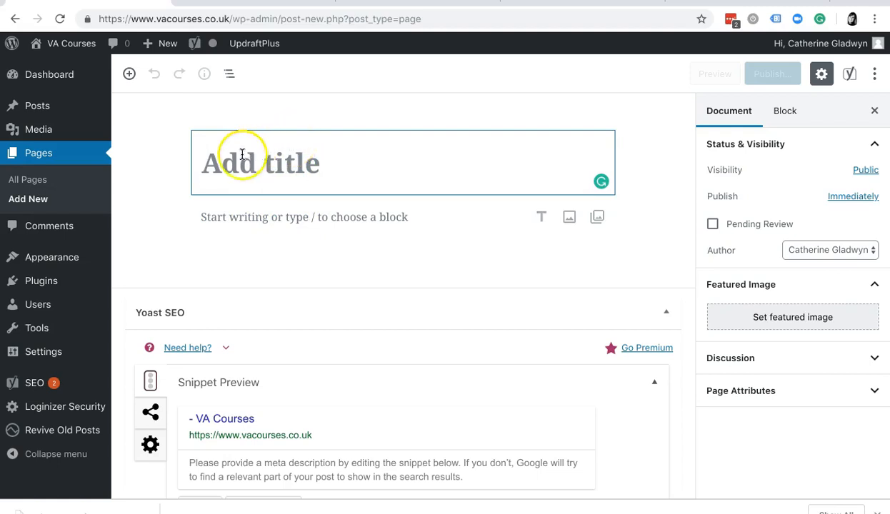
click(240, 214)
click(246, 171)
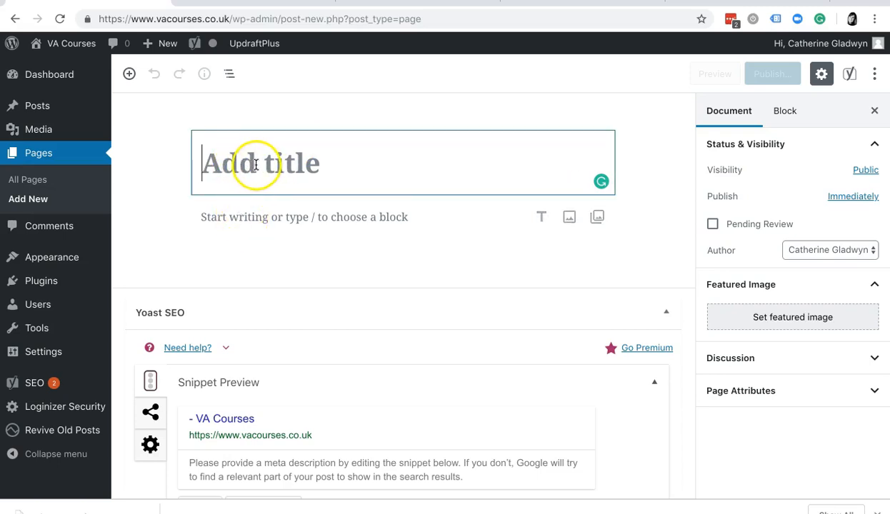
click(350, 221)
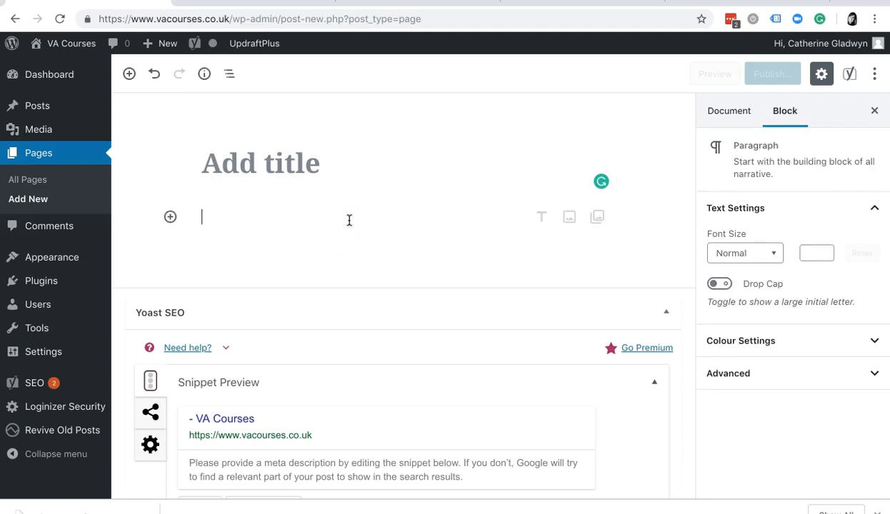
click(397, 16)
click(377, 247)
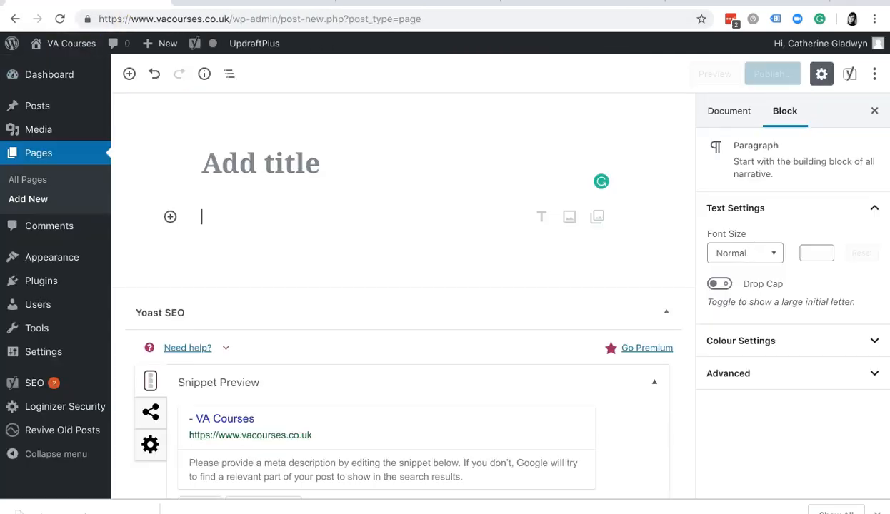
click(255, 163)
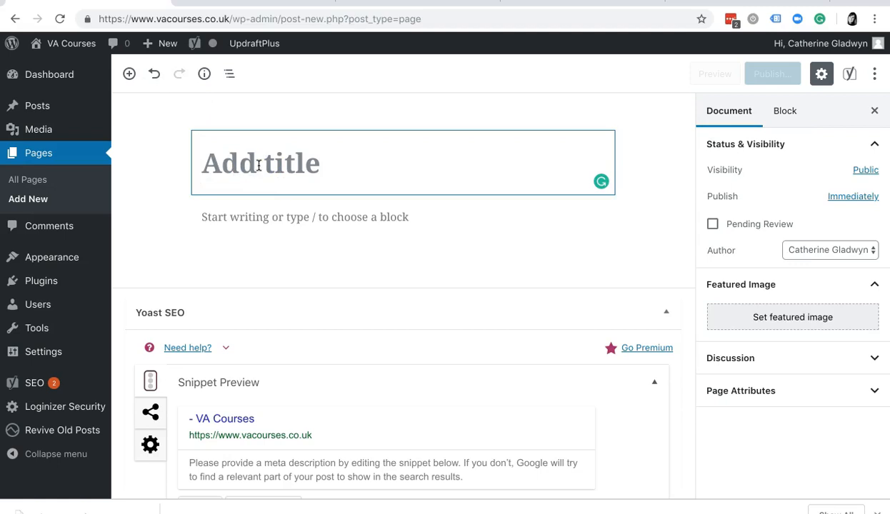
text(Abou)
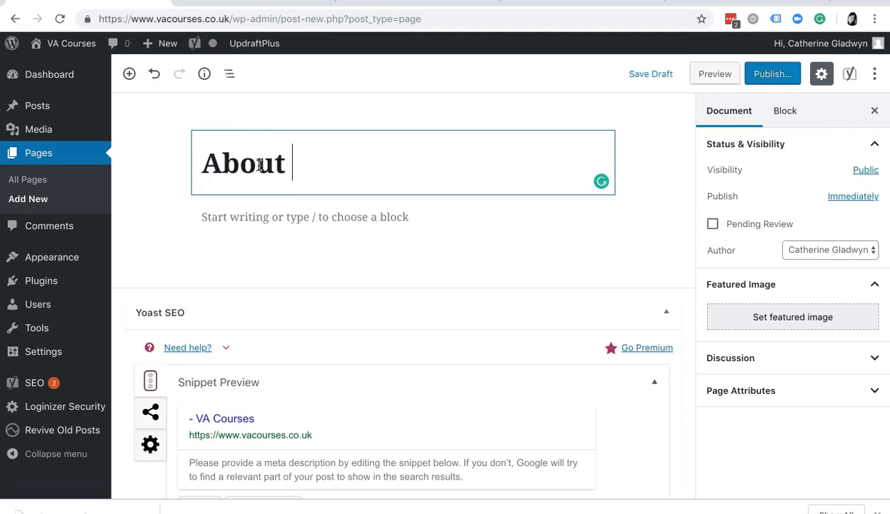
text(t )
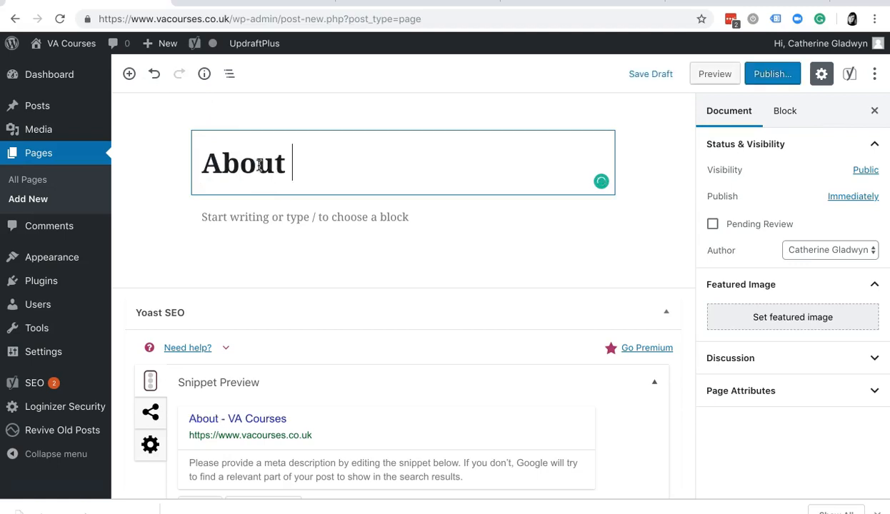
text(Me)
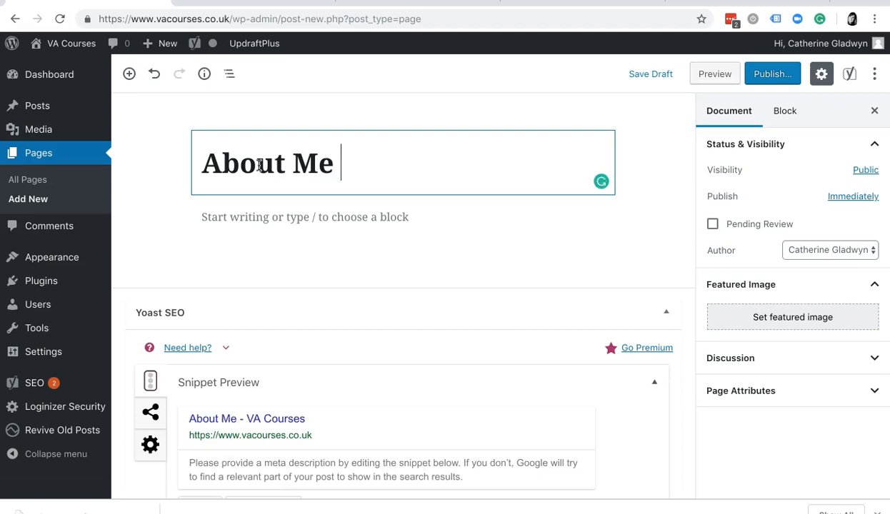
Copy the three biography paragraphs from the Delegate VA About page and paste them into the body of the About Me page.
click(385, 218)
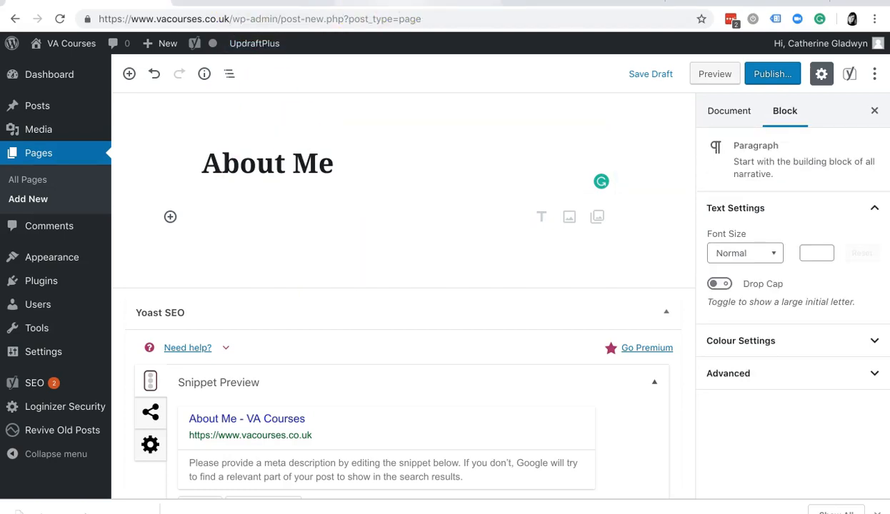
click(417, 3)
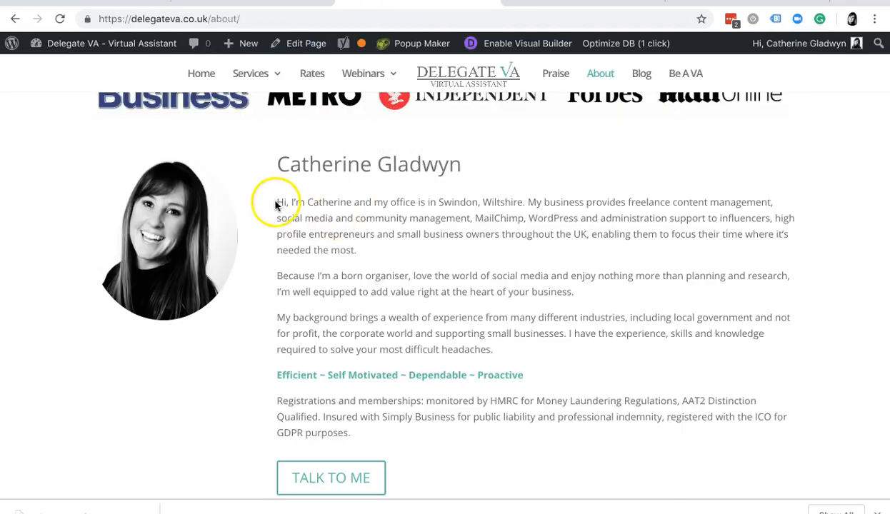
drag(277, 202, 554, 350)
key(ctrl+c)
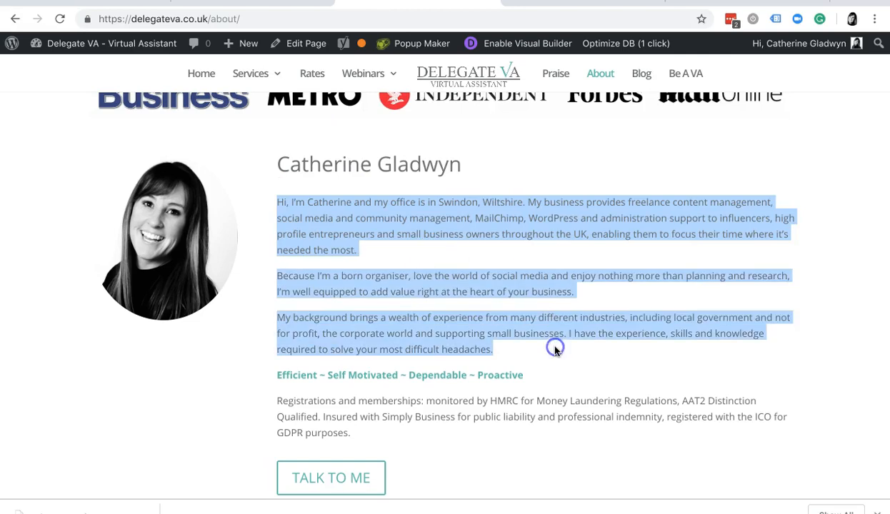
click(125, 3)
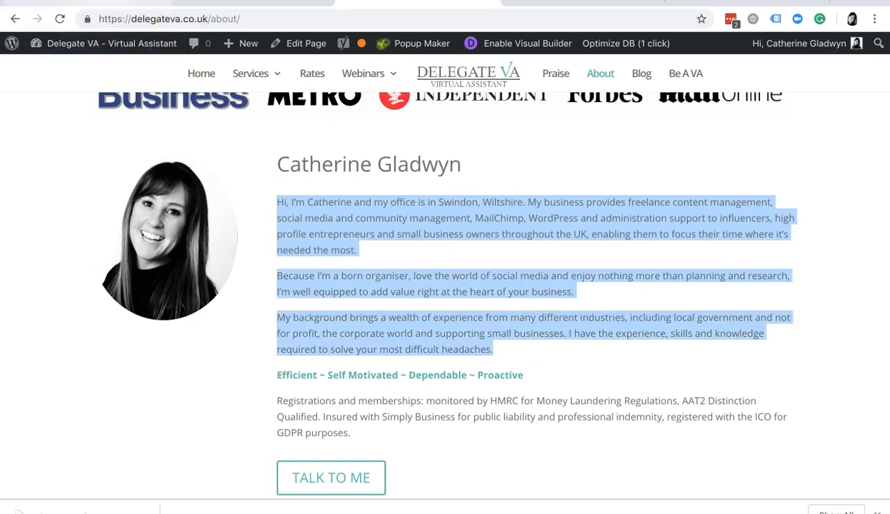
click(276, 216)
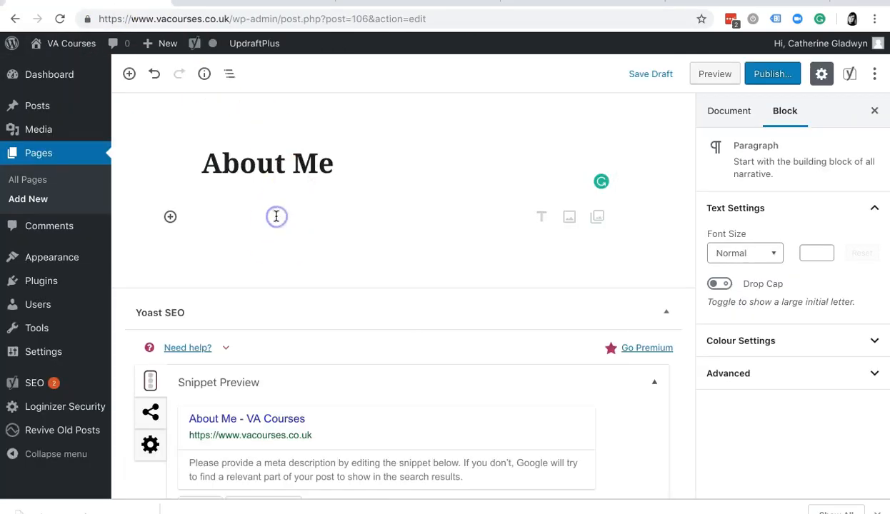
key(ctrl+v)
Select the pasted paragraphs one after another to examine how the text is divided into separate blocks.
click(362, 298)
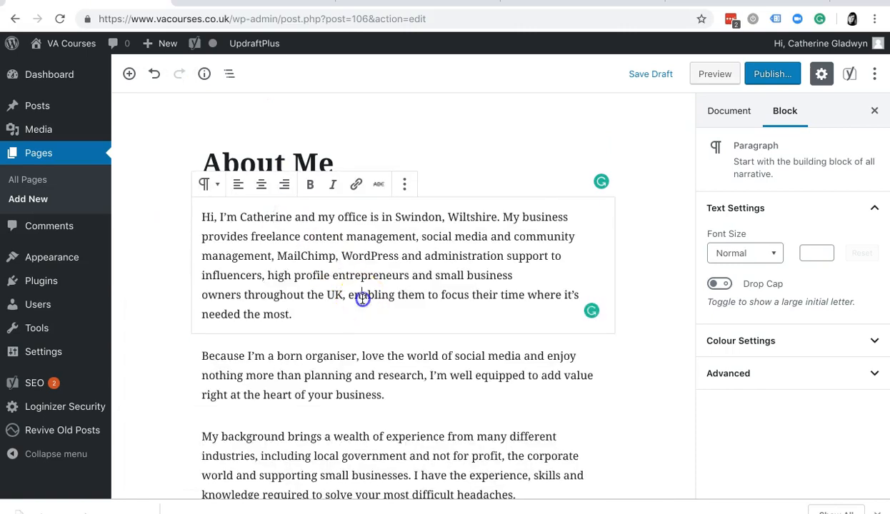
click(344, 369)
scroll(344, 369, down, 3)
click(350, 381)
click(366, 259)
click(367, 125)
click(364, 145)
click(319, 262)
scroll(352, 258, up, 3)
click(352, 258)
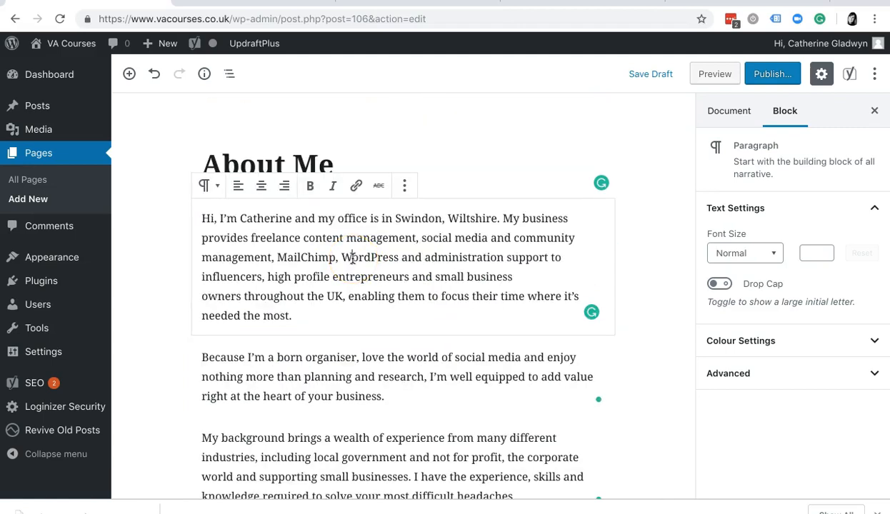
scroll(352, 258, down, 2)
click(323, 289)
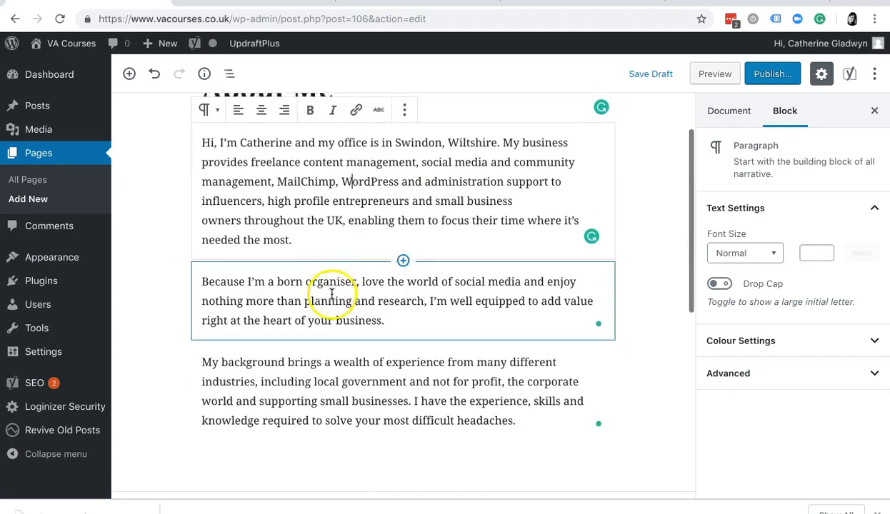
click(330, 373)
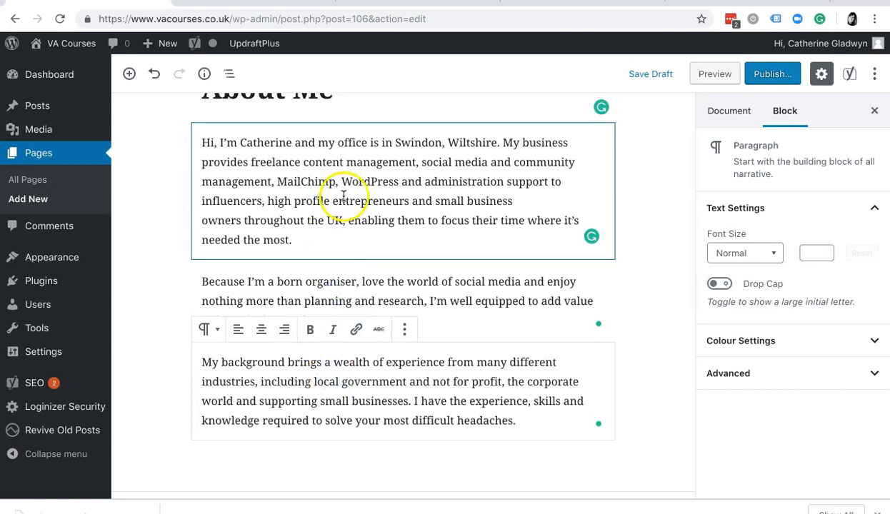
click(304, 240)
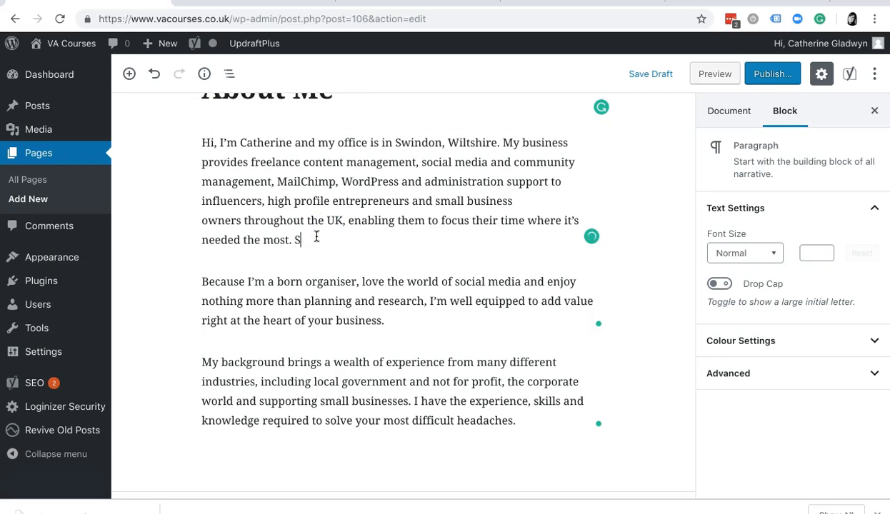
scroll(378, 200, up, 2)
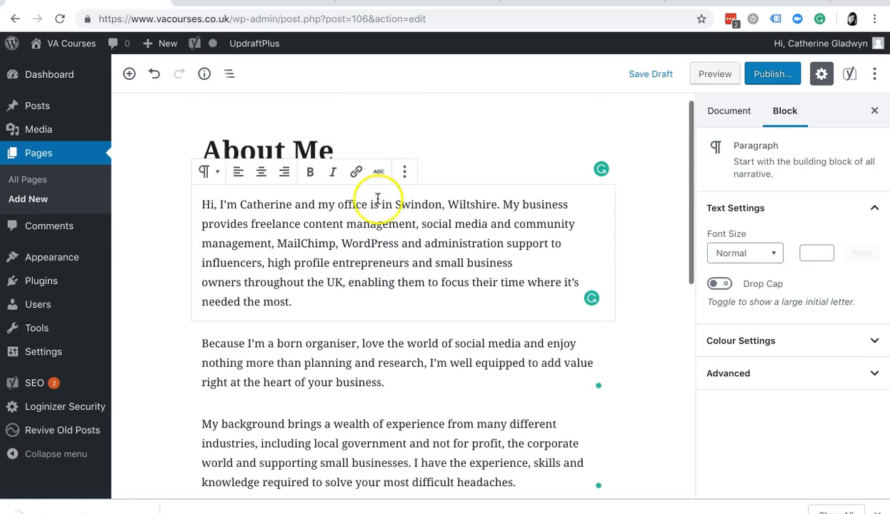
click(338, 266)
click(335, 352)
click(348, 246)
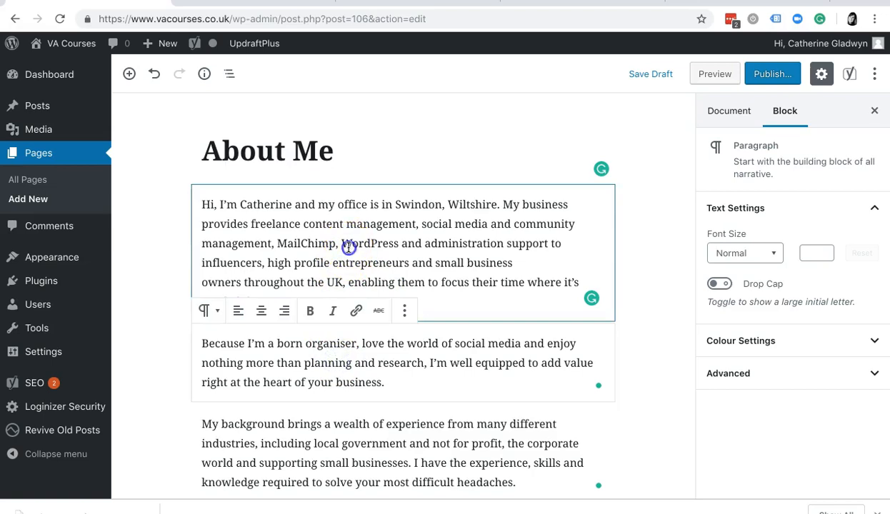
click(348, 267)
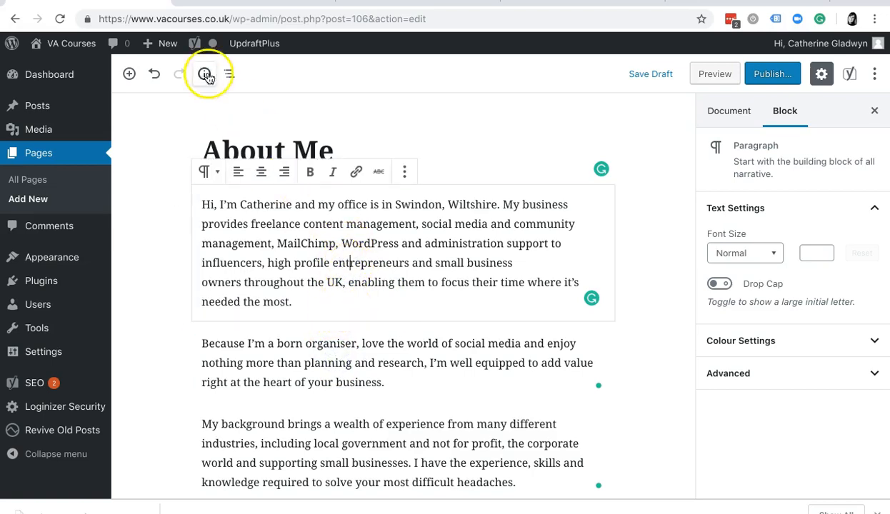
Insert an empty Paragraph block between the first and second biography paragraphs and place the cursor in it.
click(130, 74)
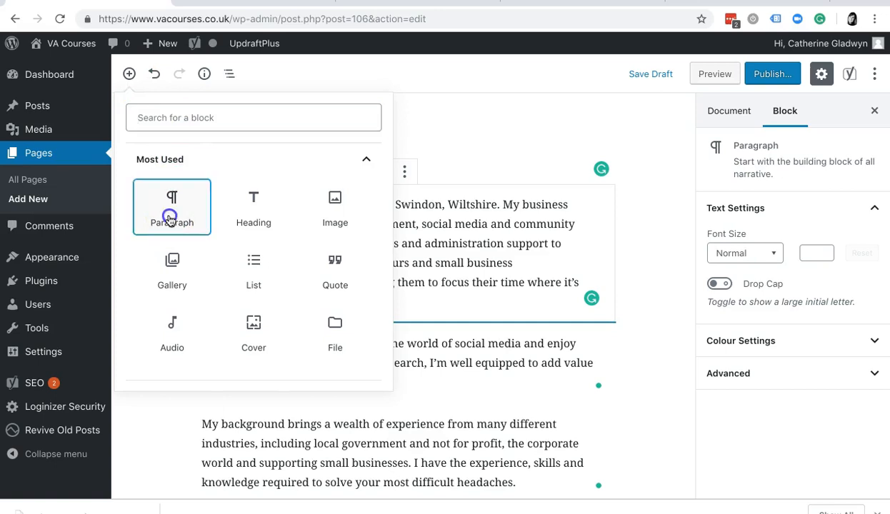
click(170, 218)
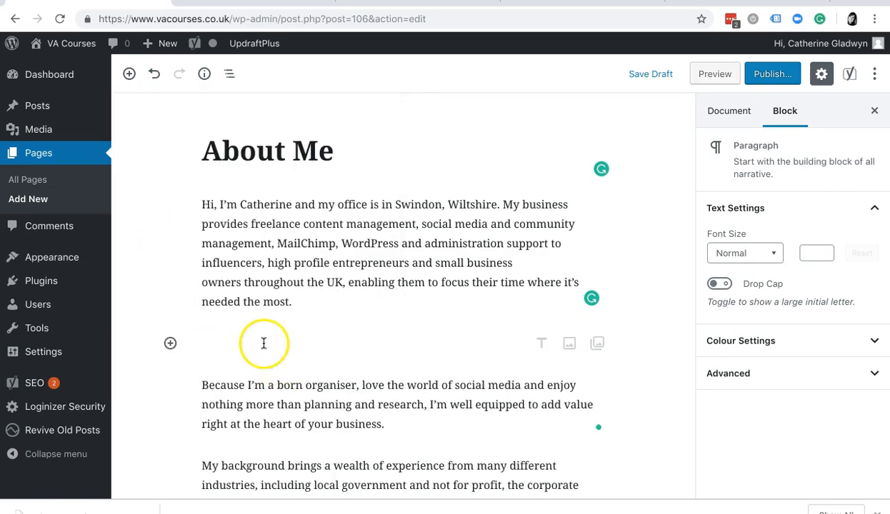
click(280, 282)
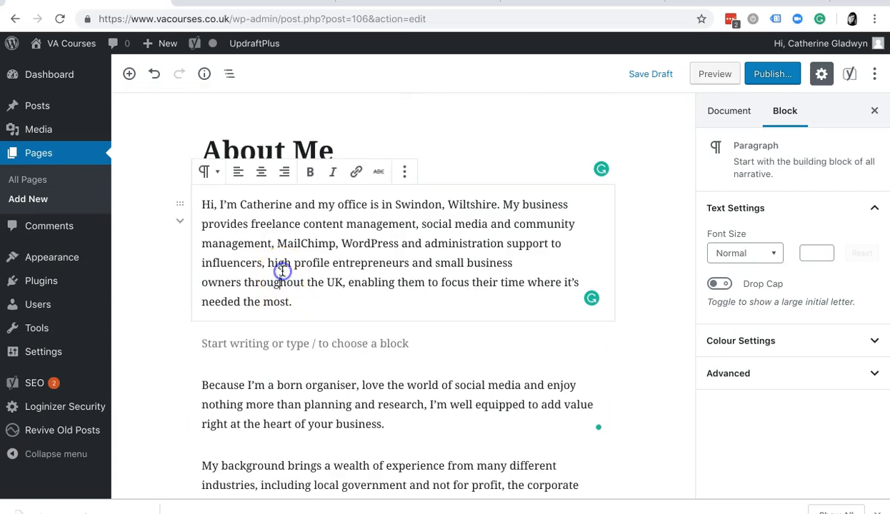
click(288, 346)
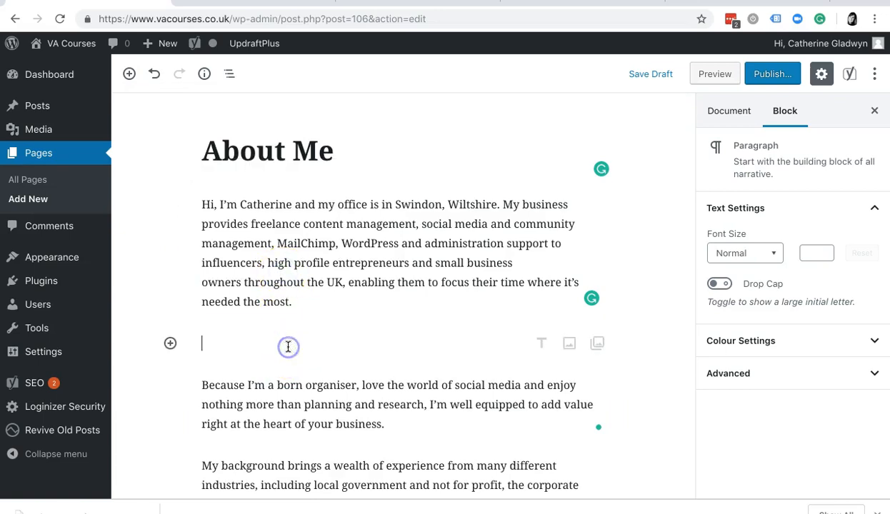
Enter the text "Always inserts below" in the empty paragraph block between the first two biography paragraphs.
text(Always inserts below)
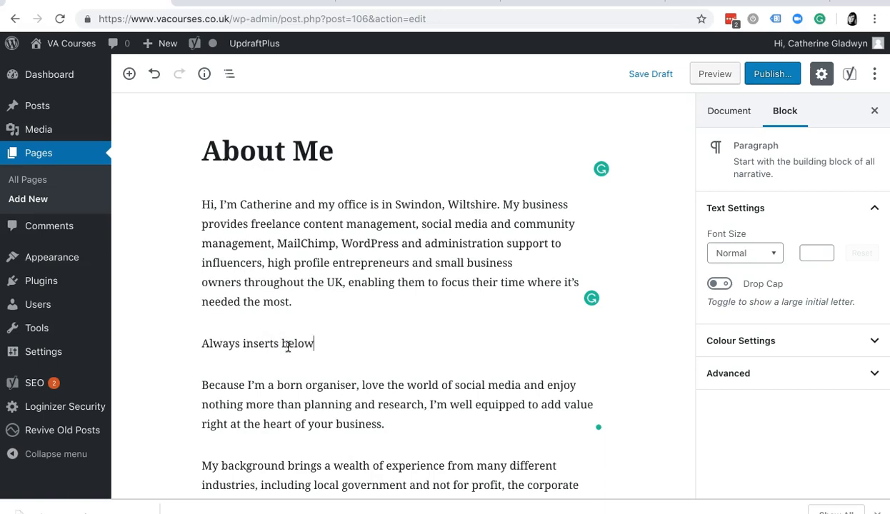
key(shift+Up)
key(shift+Down)
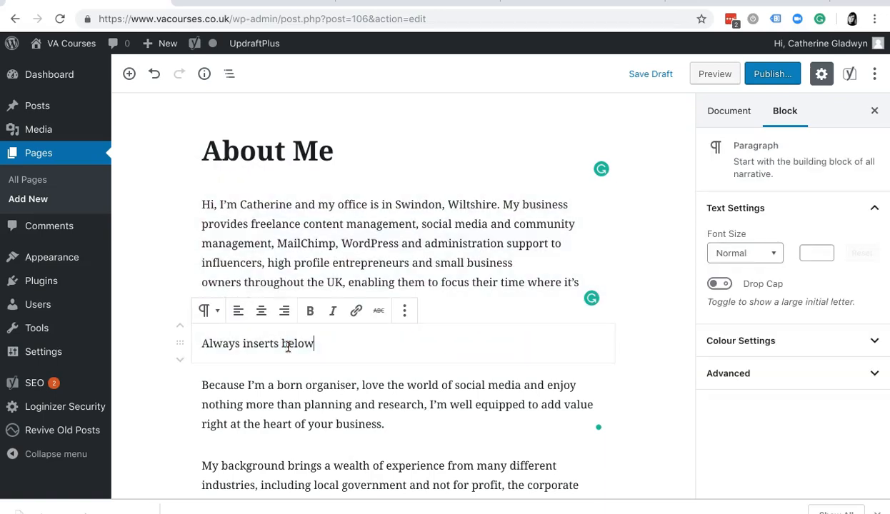
Make the "Always inserts below" text bold and italic, and centre it.
click(363, 340)
drag(306, 340, 205, 342)
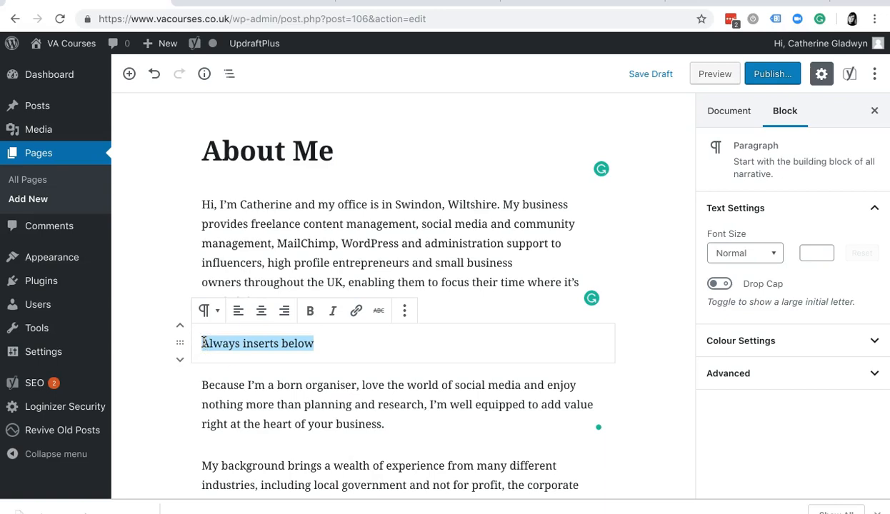
click(311, 312)
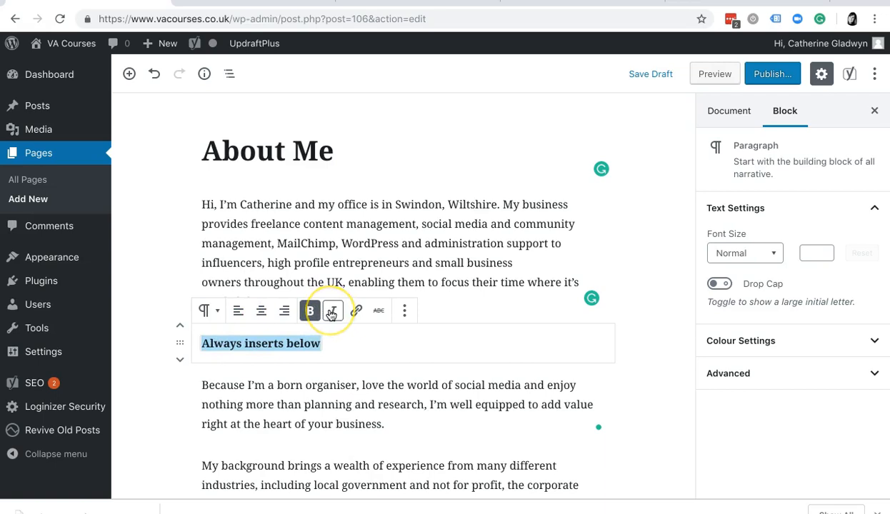
click(330, 313)
click(264, 311)
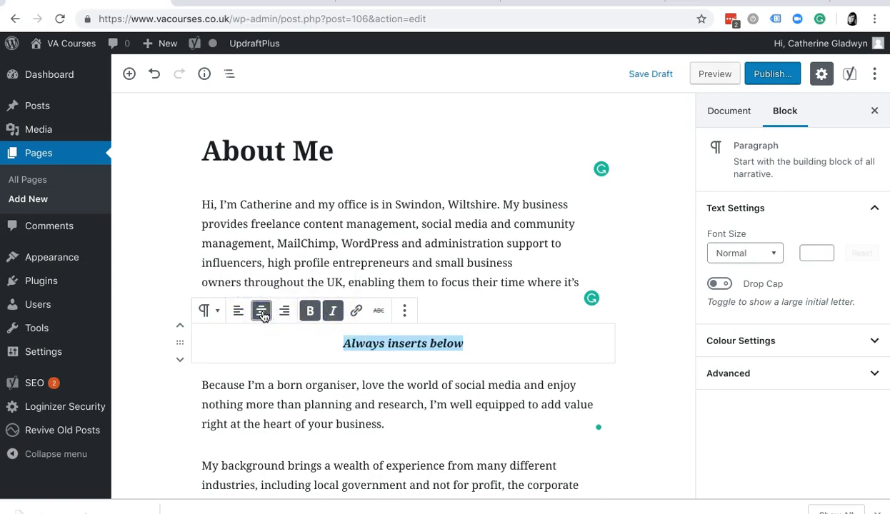
Try a custom font size of 100 on the "Always inserts below" paragraph, then settle on the Huge preset.
click(771, 255)
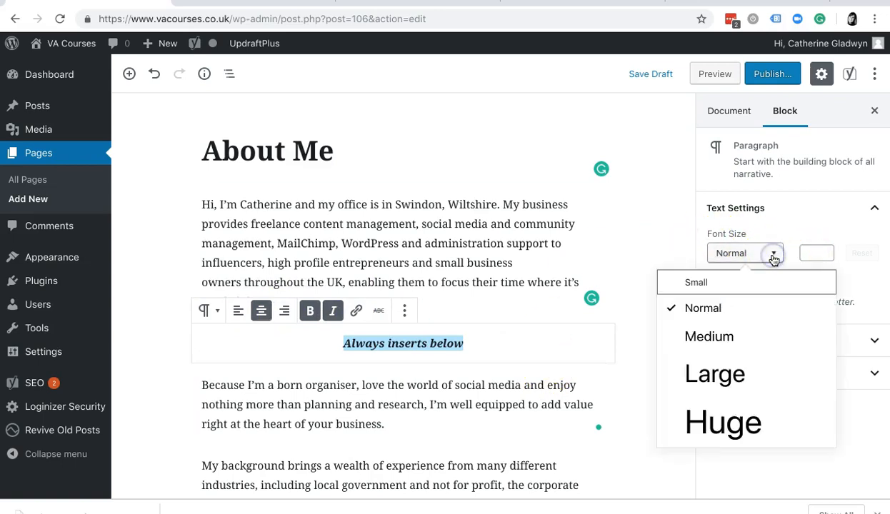
click(736, 434)
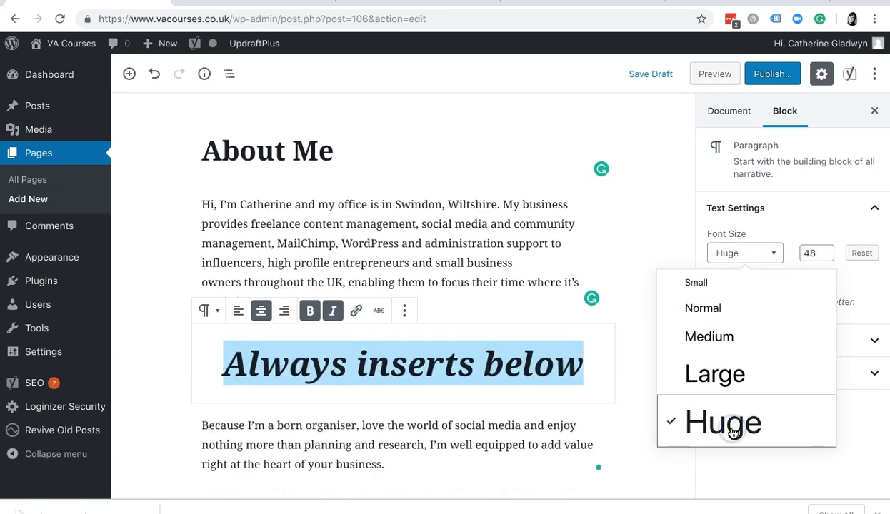
drag(812, 253, 790, 254)
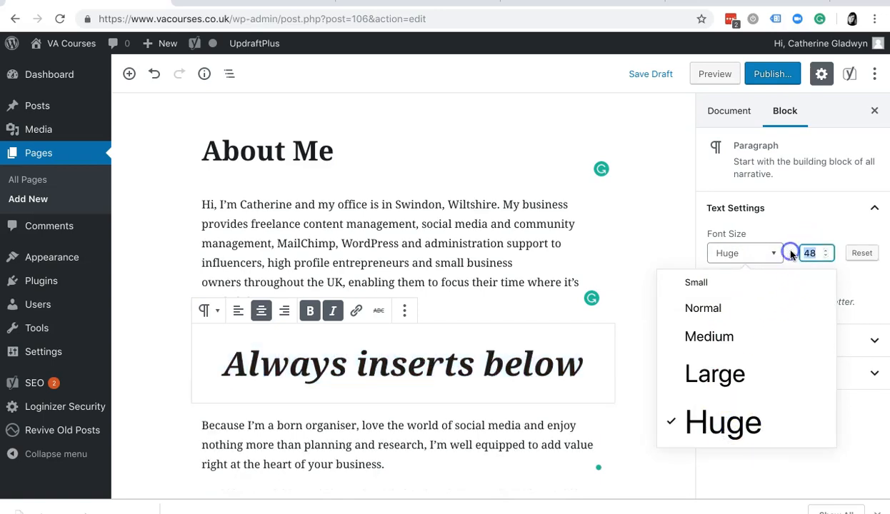
text(100)
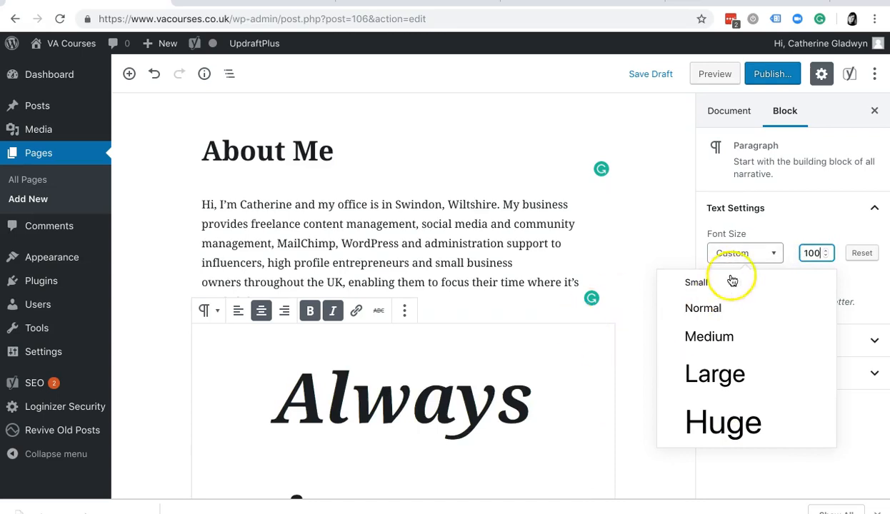
click(710, 434)
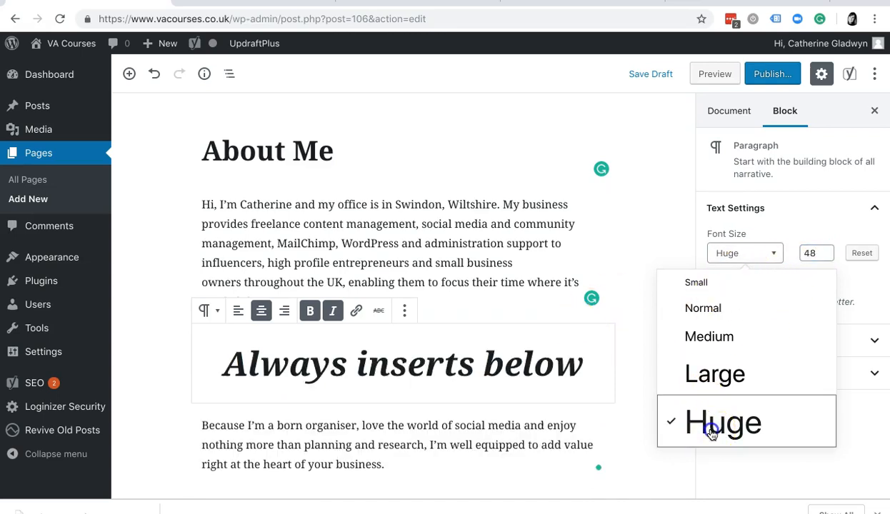
Turn on Drop Cap for the "Always inserts below" paragraph.
click(782, 214)
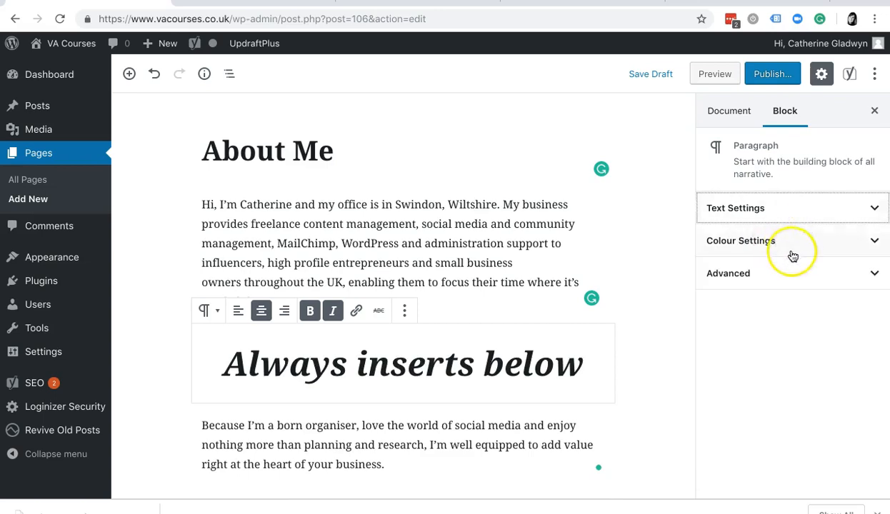
click(781, 208)
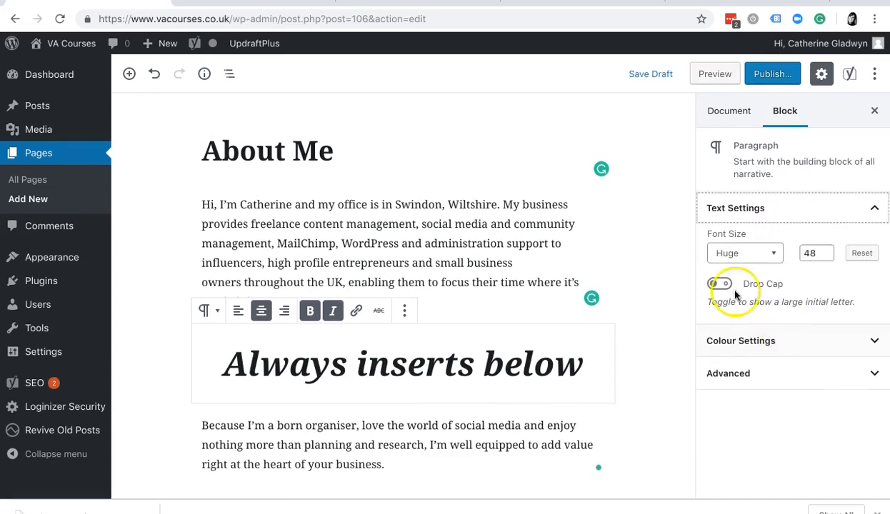
click(720, 284)
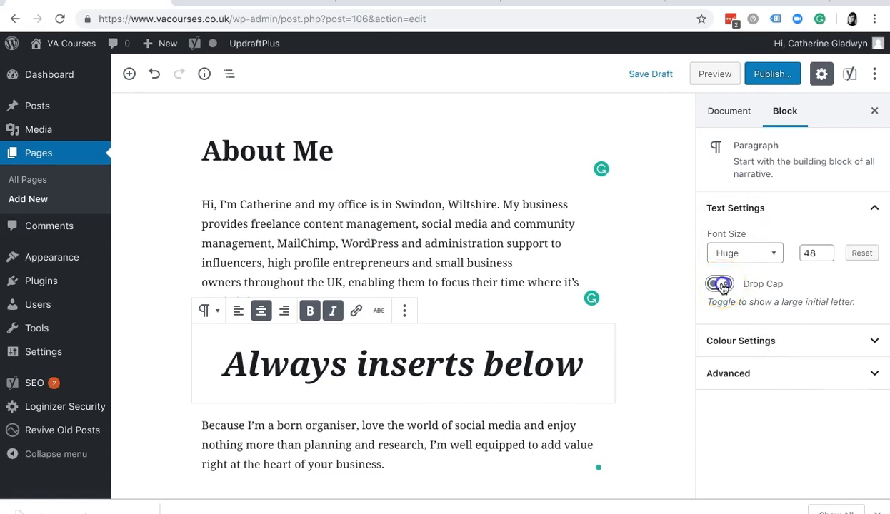
scroll(570, 391, down, 5)
scroll(573, 393, up, 1)
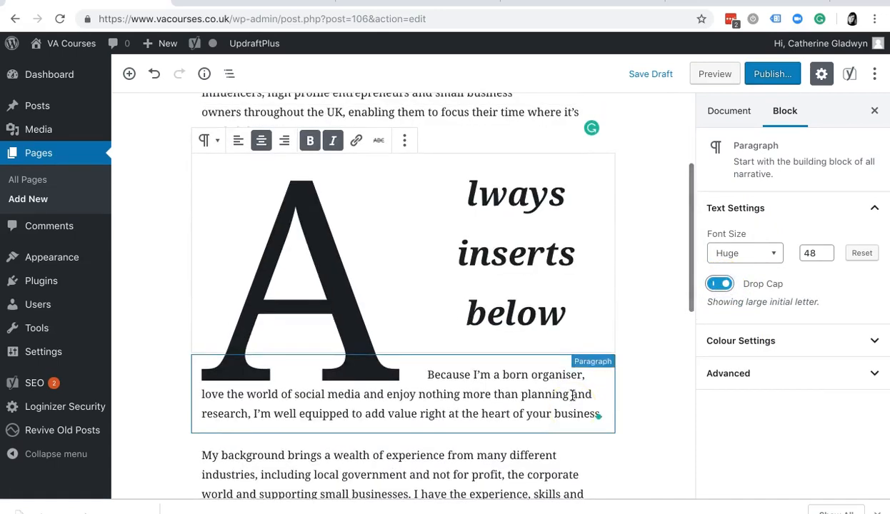
Give the "Always inserts below" paragraph a red background colour and a very light grey text colour.
click(786, 342)
click(746, 393)
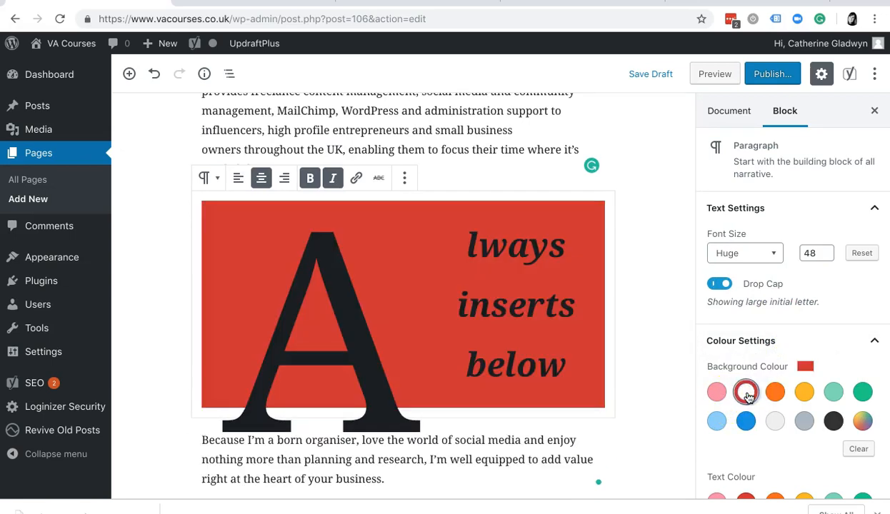
scroll(746, 393, down, 3)
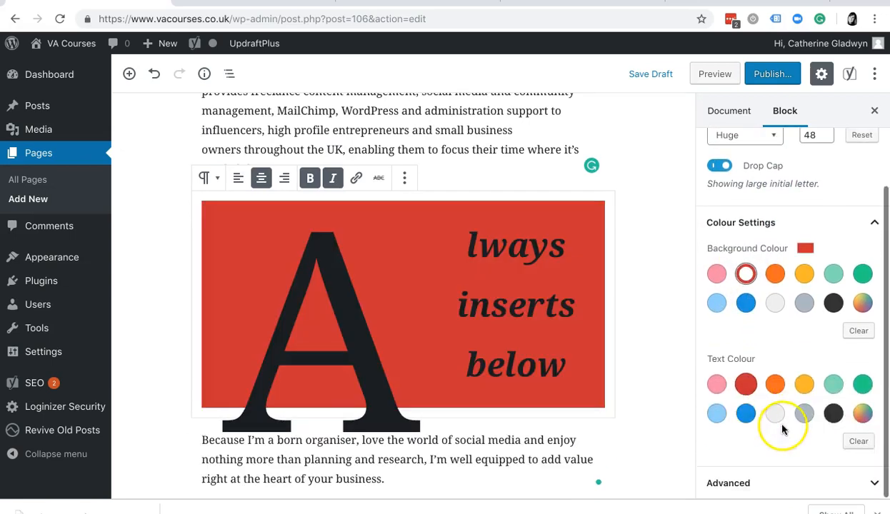
click(776, 414)
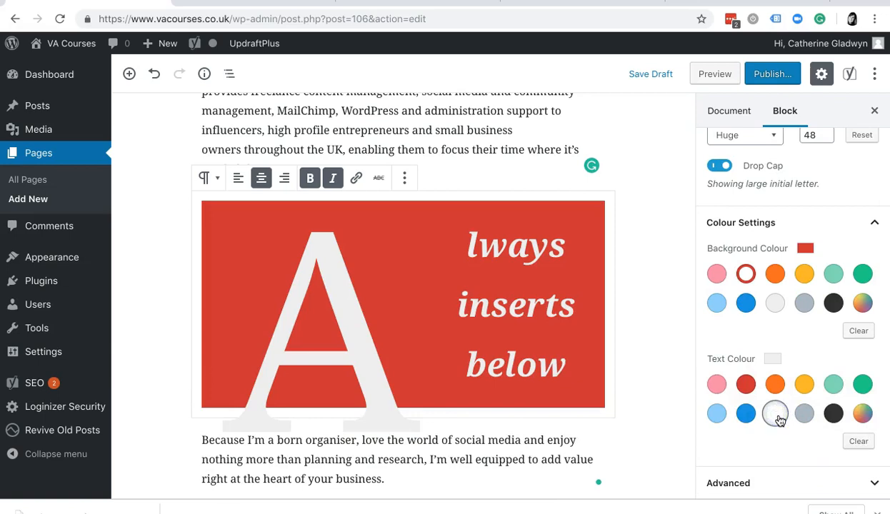
Move the red "Always inserts below" block up so that it sits above the first biography paragraph.
click(506, 328)
scroll(506, 328, up, 1)
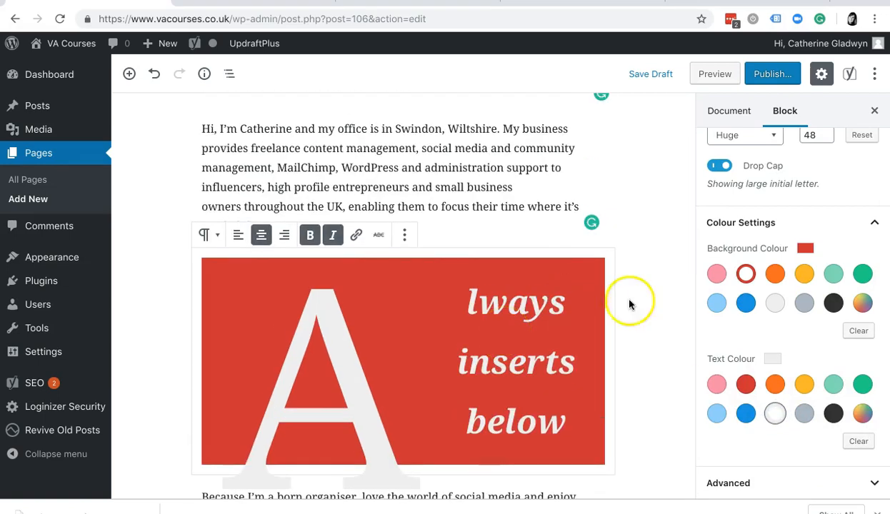
scroll(655, 334, up, 1)
click(655, 331)
click(437, 363)
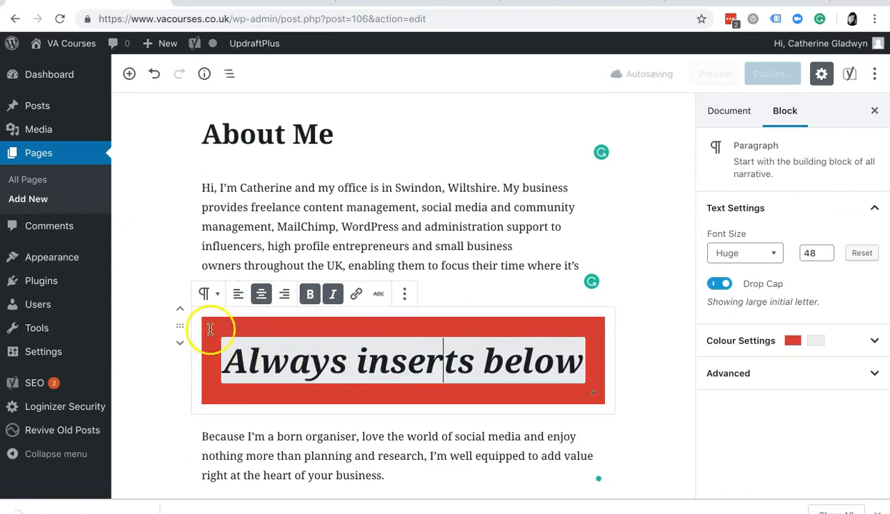
click(389, 228)
click(389, 441)
click(426, 367)
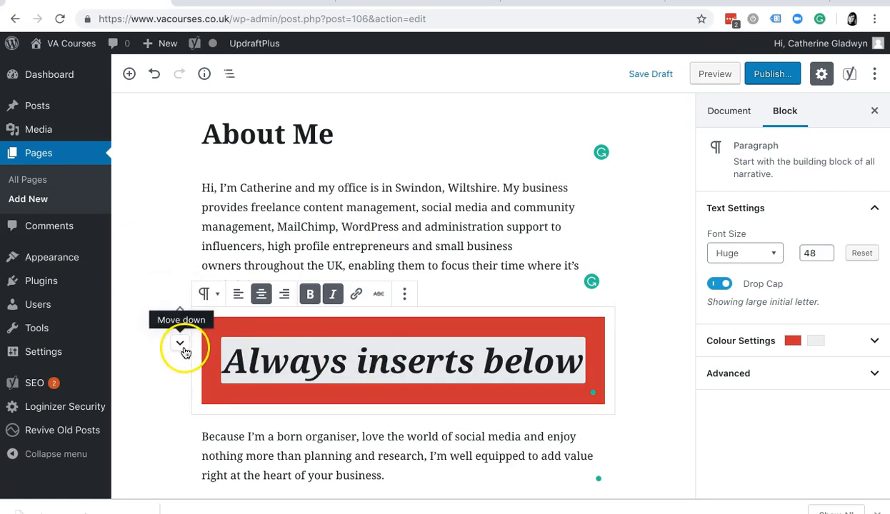
click(185, 309)
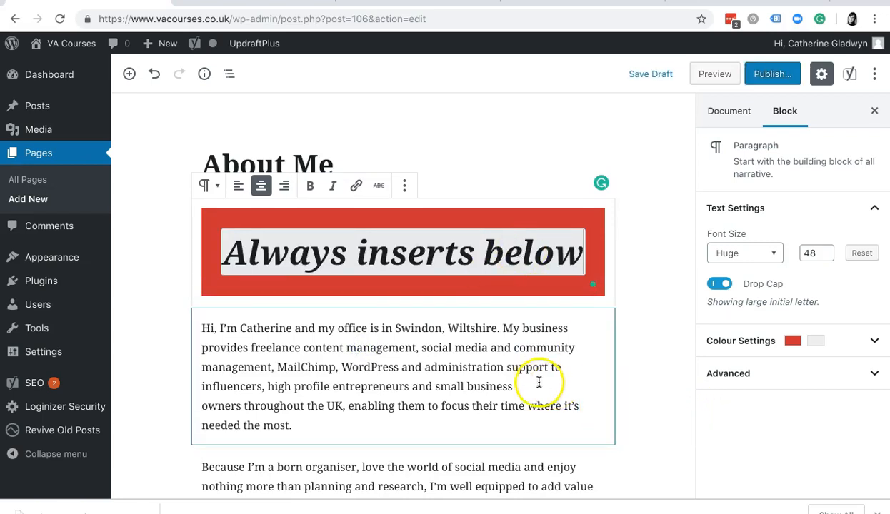
Save the draft and open a preview of the About Me page.
scroll(541, 377, down, 1)
scroll(543, 374, down, 3)
scroll(543, 374, up, 3)
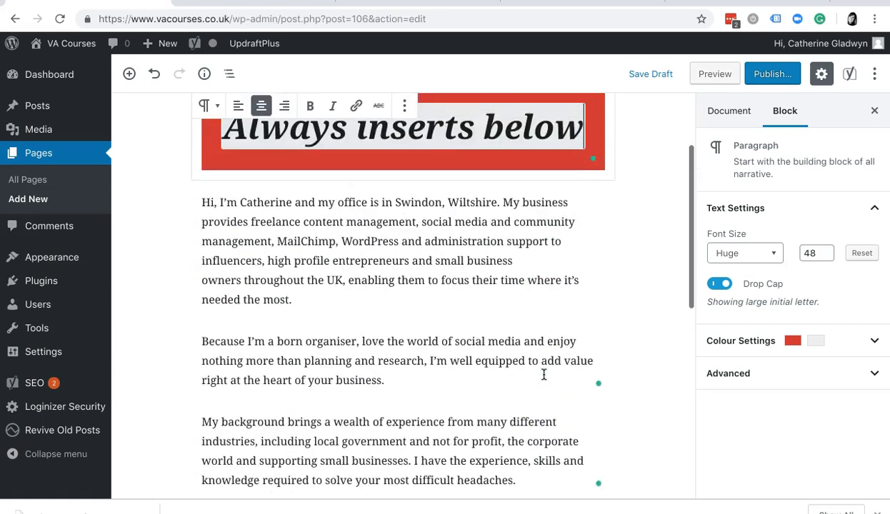
scroll(543, 374, up, 1)
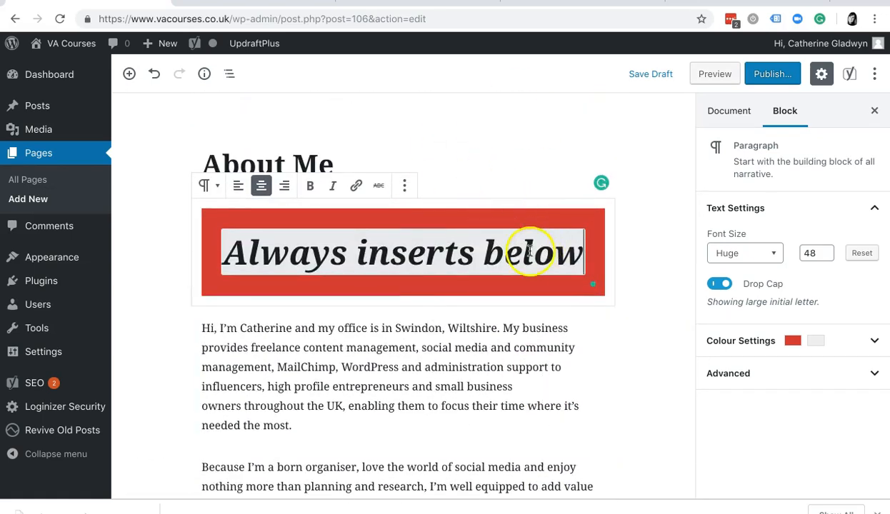
scroll(551, 429, down, 3)
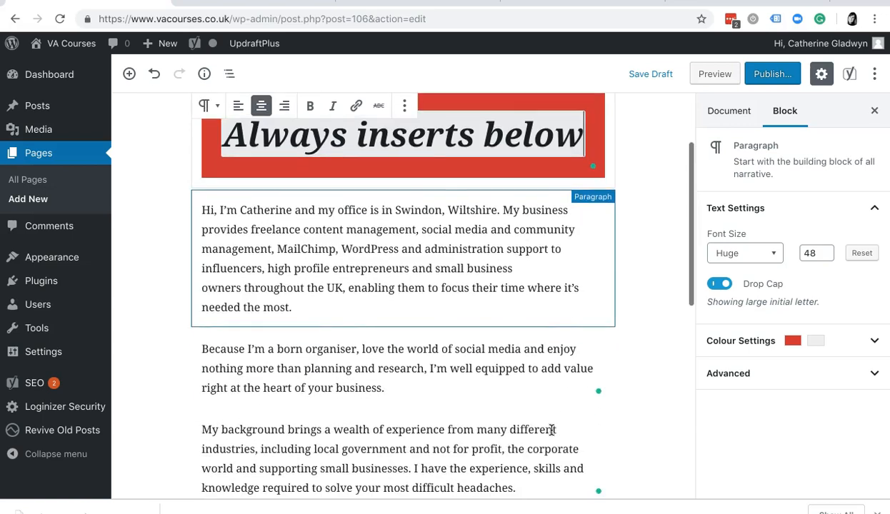
scroll(551, 429, up, 3)
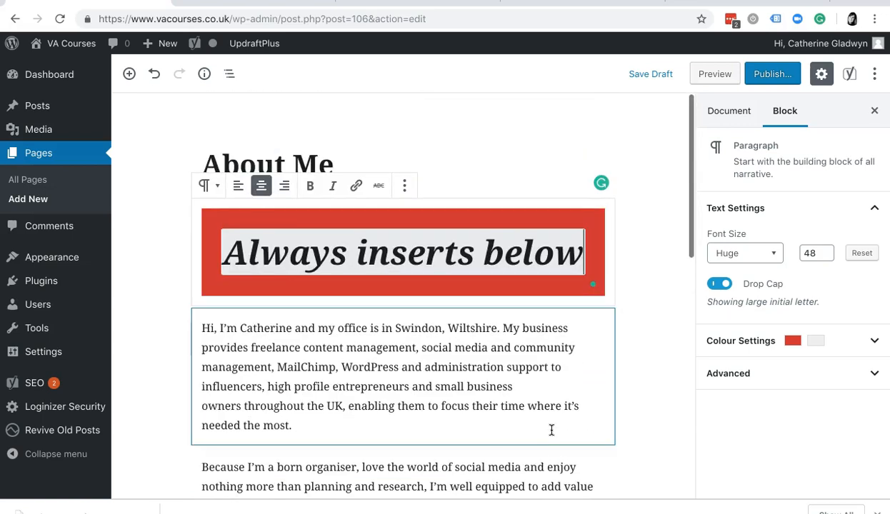
click(652, 77)
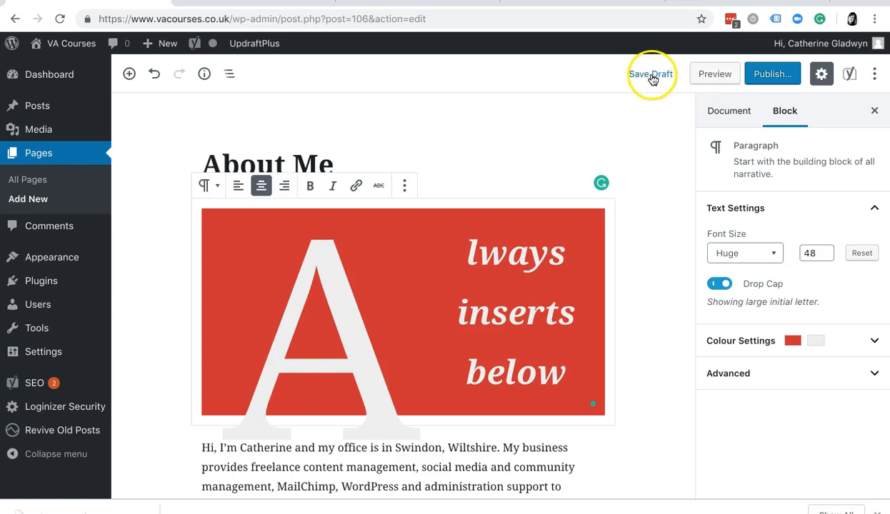
click(718, 79)
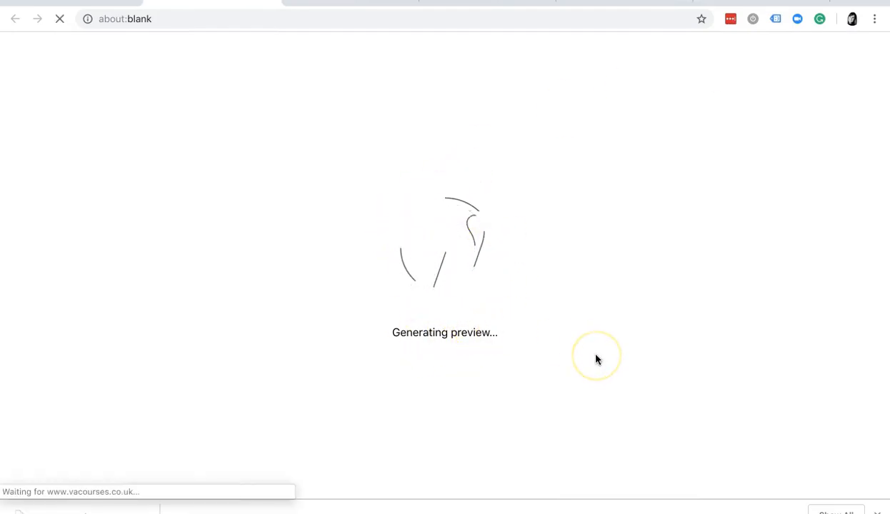
Examine how the red block and the biography paragraphs are laid out in the page preview.
scroll(596, 359, down, 5)
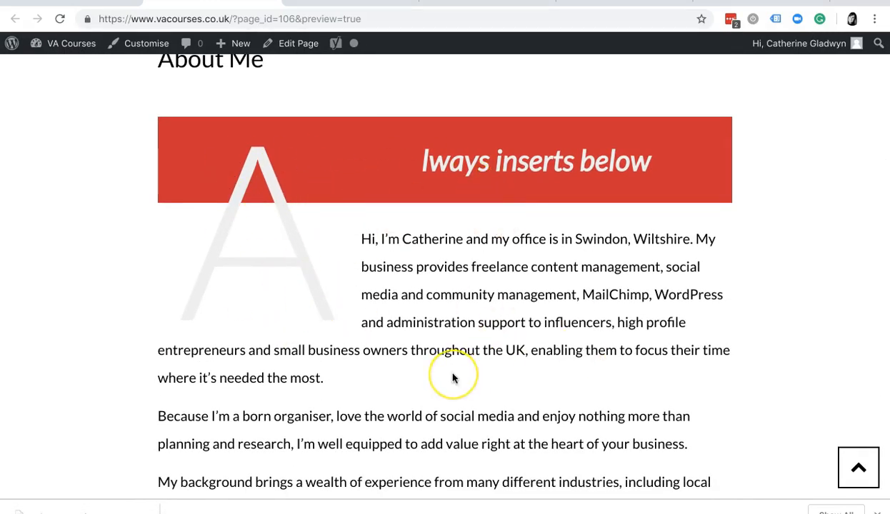
scroll(452, 377, down, 3)
scroll(452, 377, up, 5)
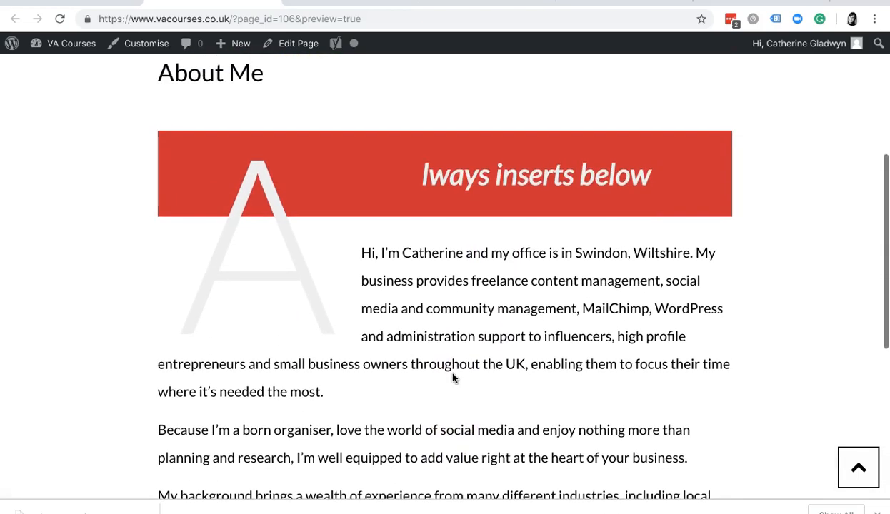
scroll(491, 390, down, 3)
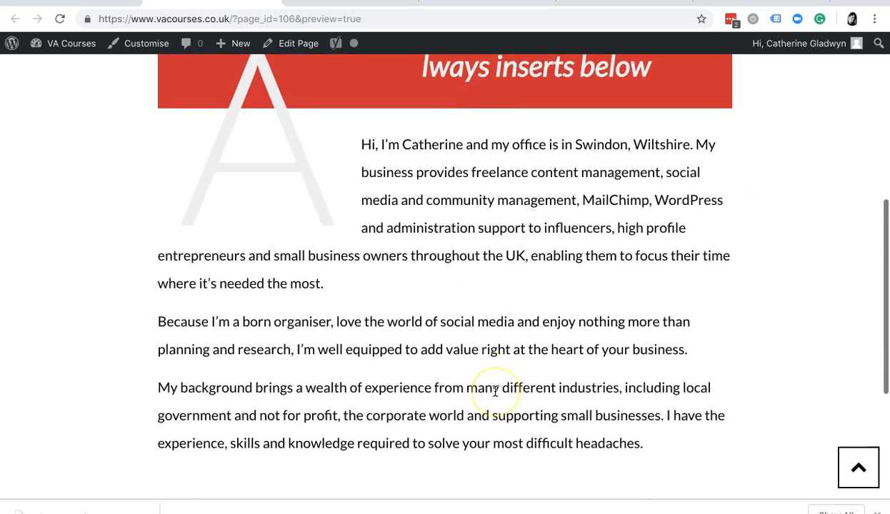
scroll(504, 360, up, 4)
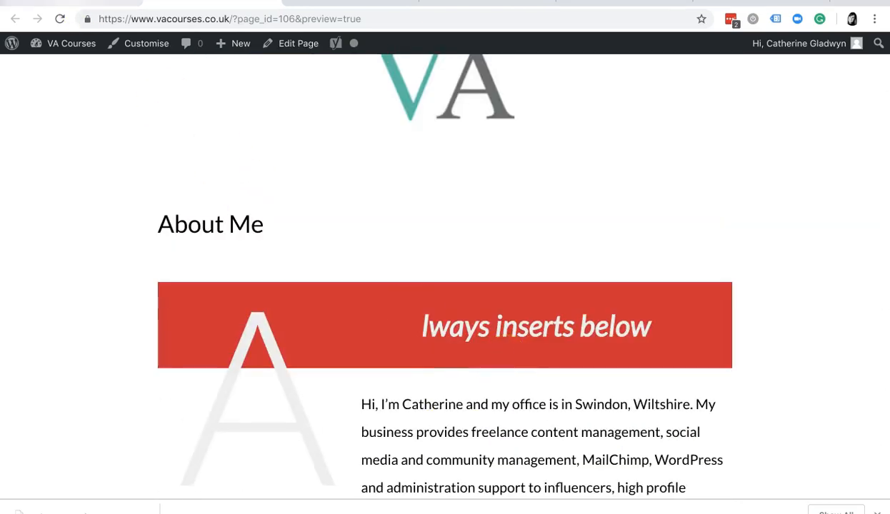
Return to the About Me page in the editor and select the first biography paragraph block below the red block.
click(71, 2)
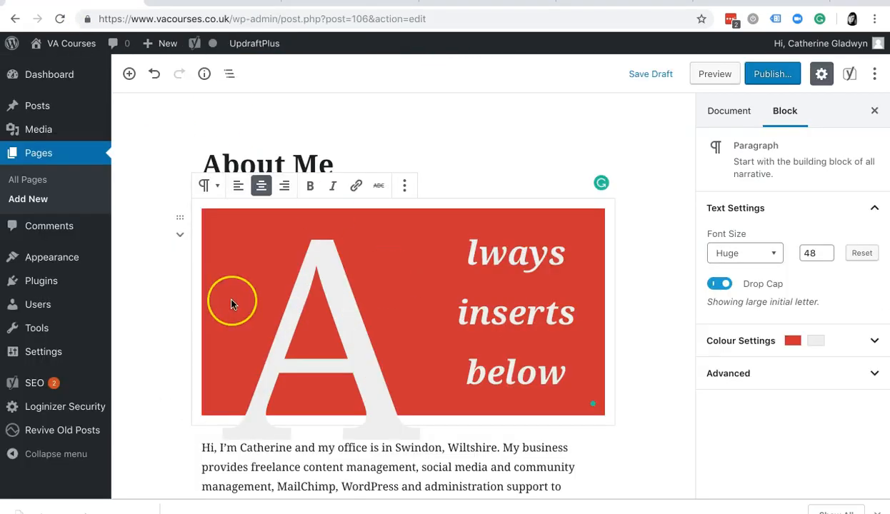
scroll(231, 305, down, 1)
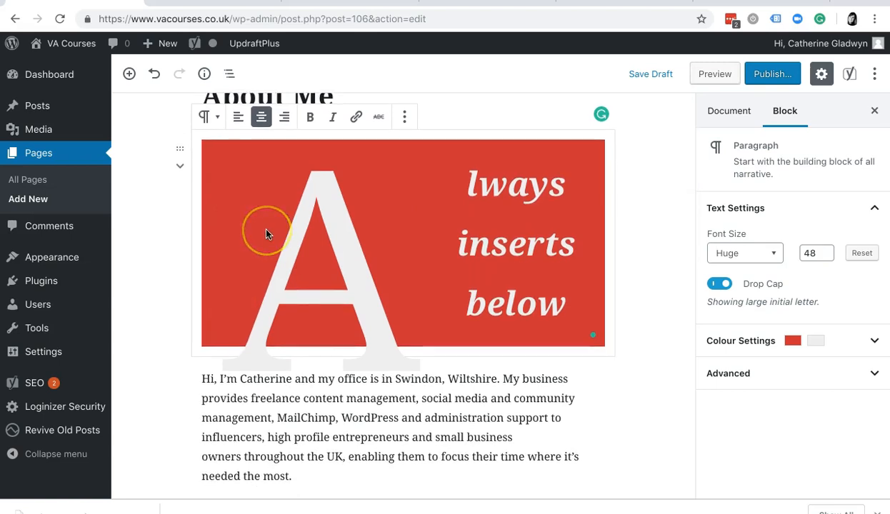
scroll(265, 234, up, 1)
scroll(407, 487, down, 3)
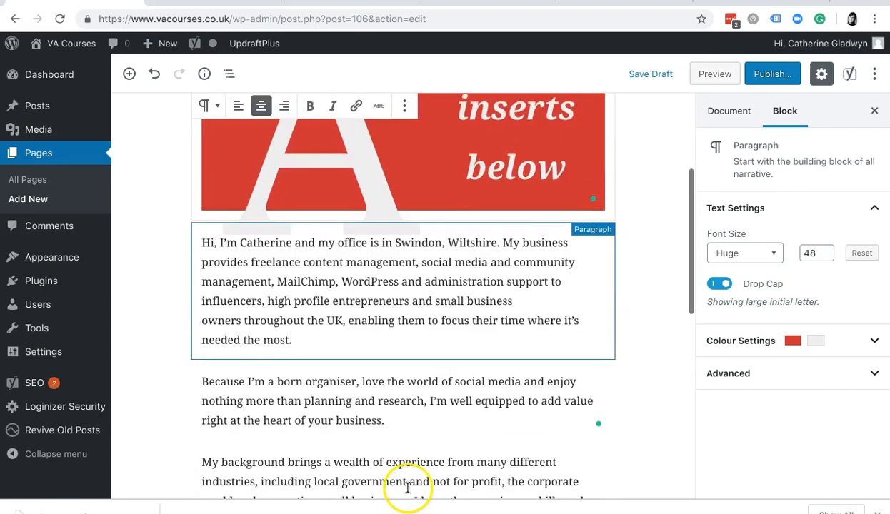
click(483, 287)
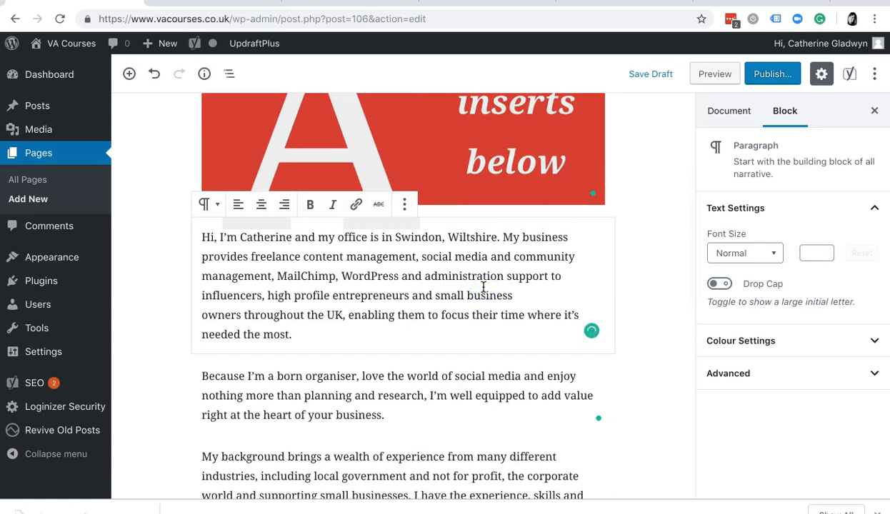
Insert an Image block directly below the first biography paragraph.
click(451, 332)
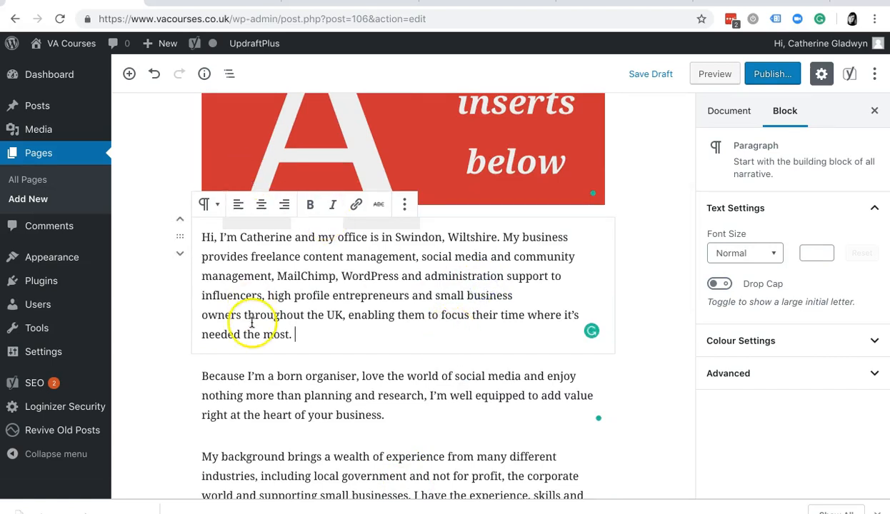
click(130, 75)
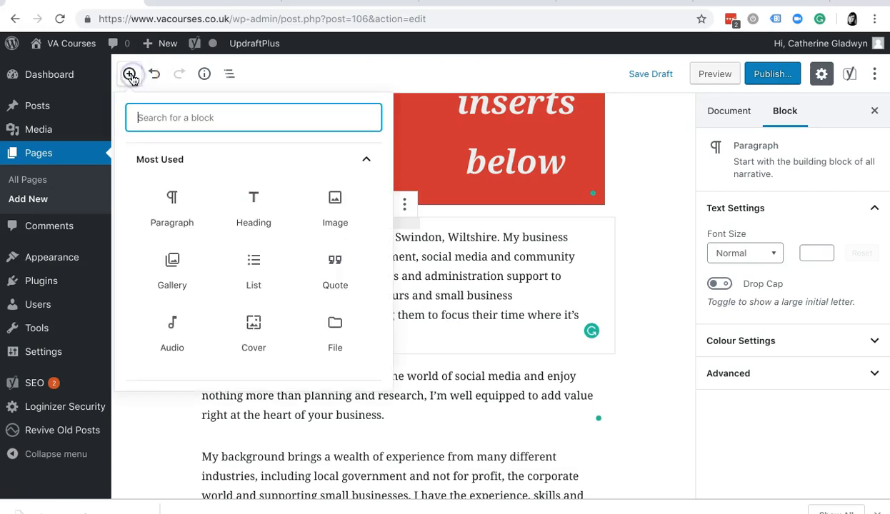
click(345, 217)
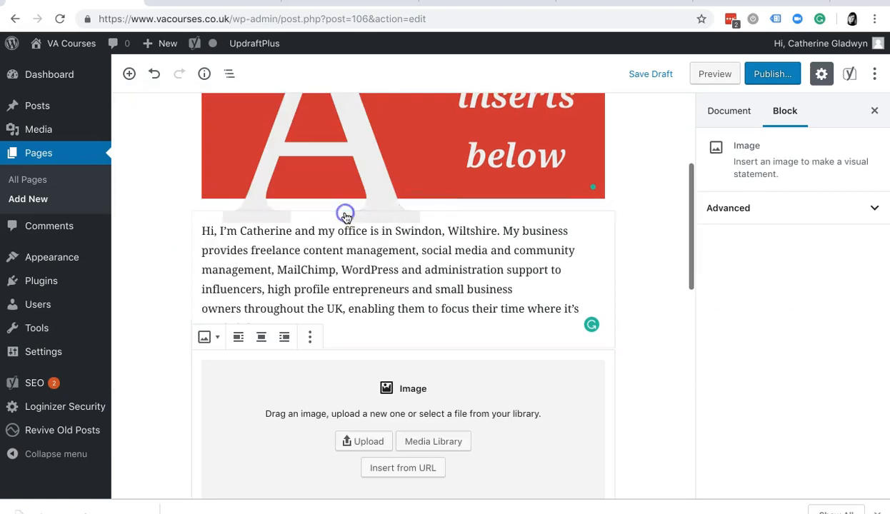
scroll(463, 342, down, 1)
scroll(463, 341, down, 1)
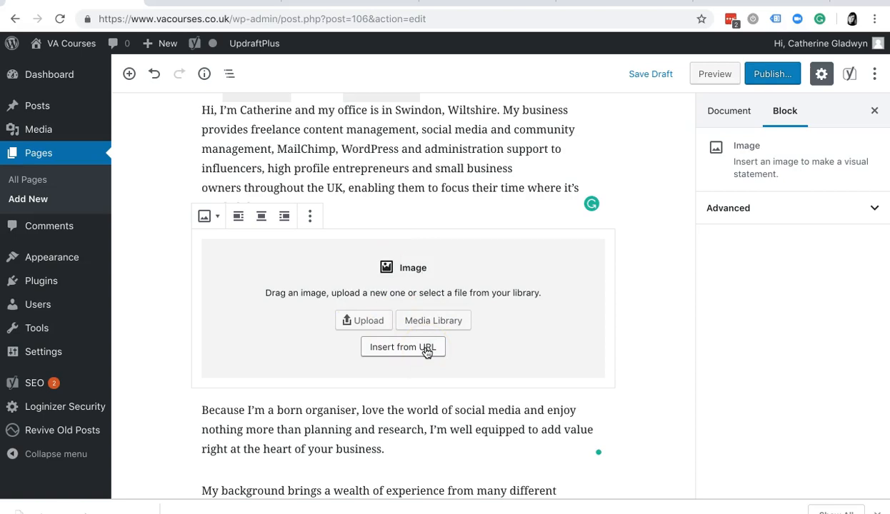
Upload the portrait JPG from the Desktop folder into the new Image block.
click(381, 328)
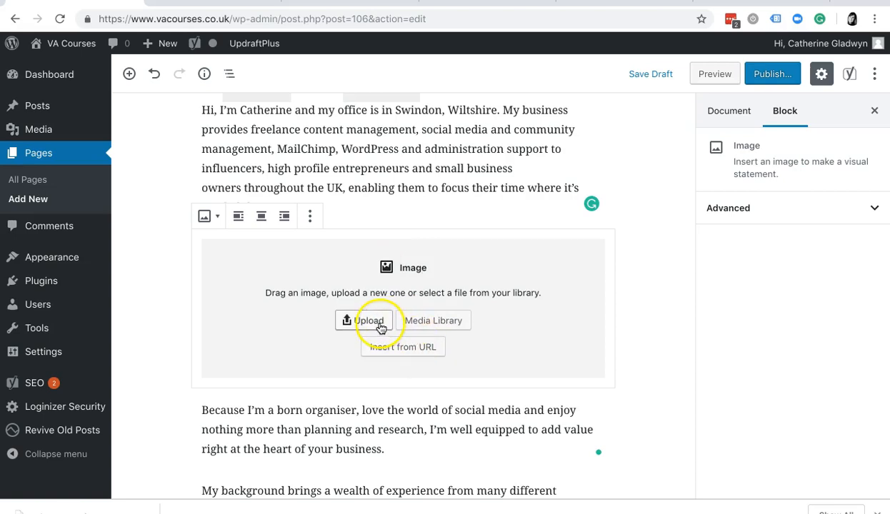
click(447, 326)
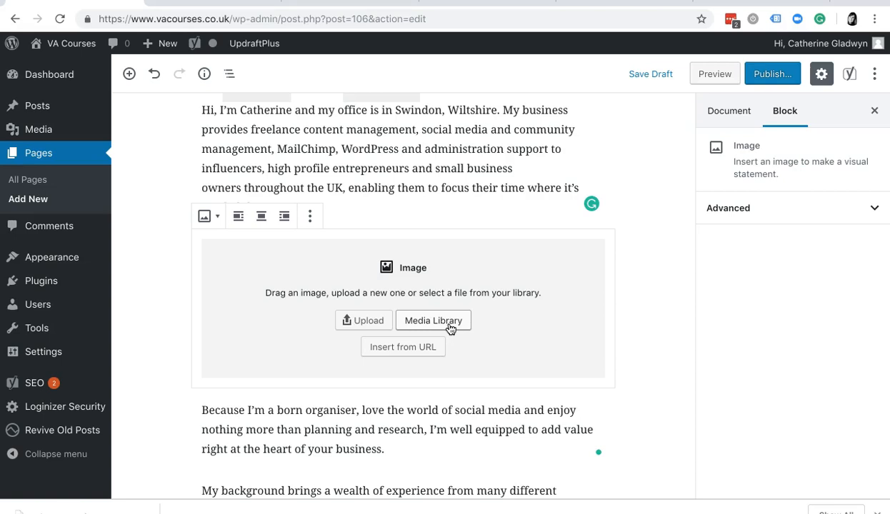
click(359, 321)
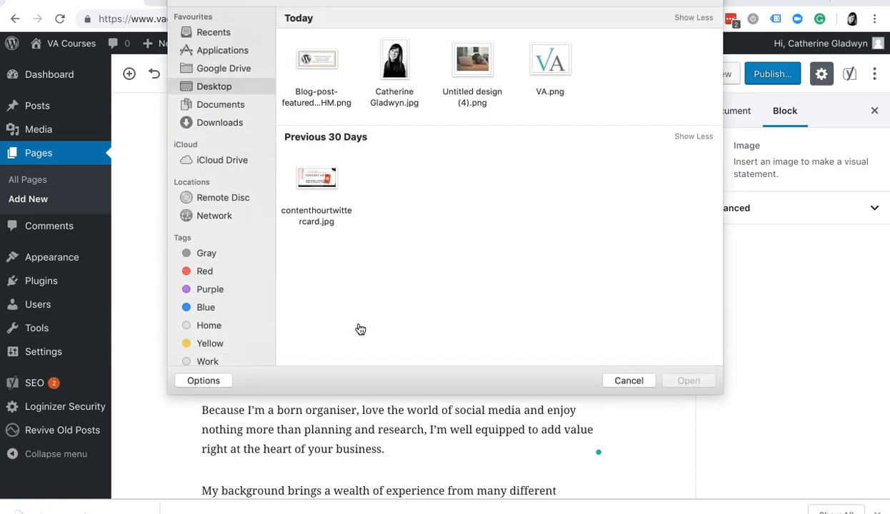
click(397, 73)
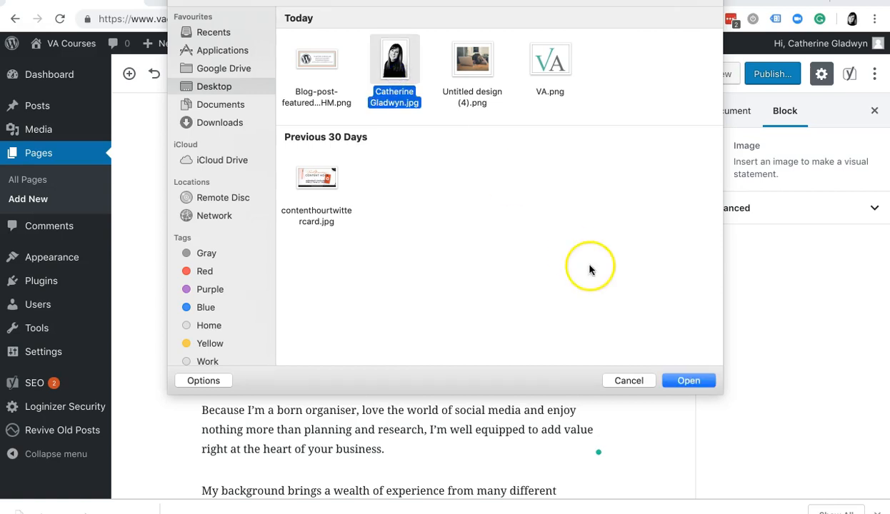
click(689, 379)
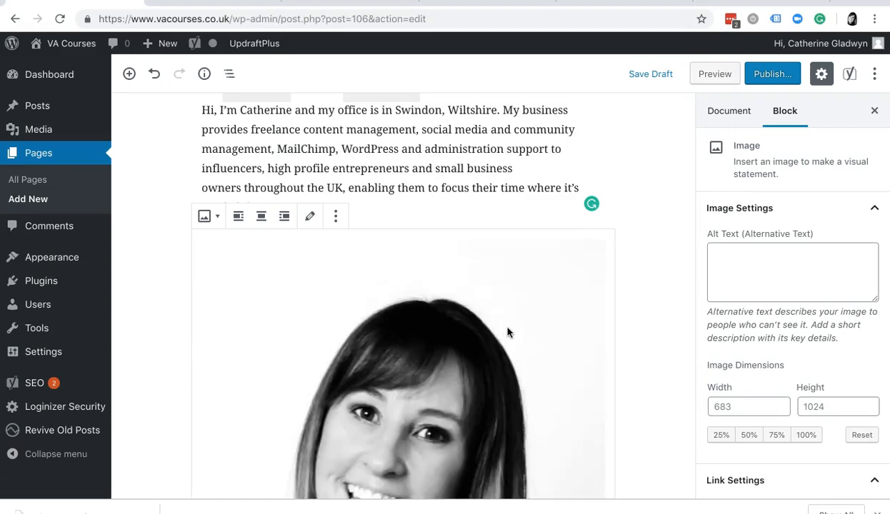
Shrink the portrait image proportionally to about 158 by 237 pixels.
scroll(508, 332, down, 2)
scroll(508, 332, down, 2)
scroll(507, 332, up, 2)
scroll(507, 332, down, 2)
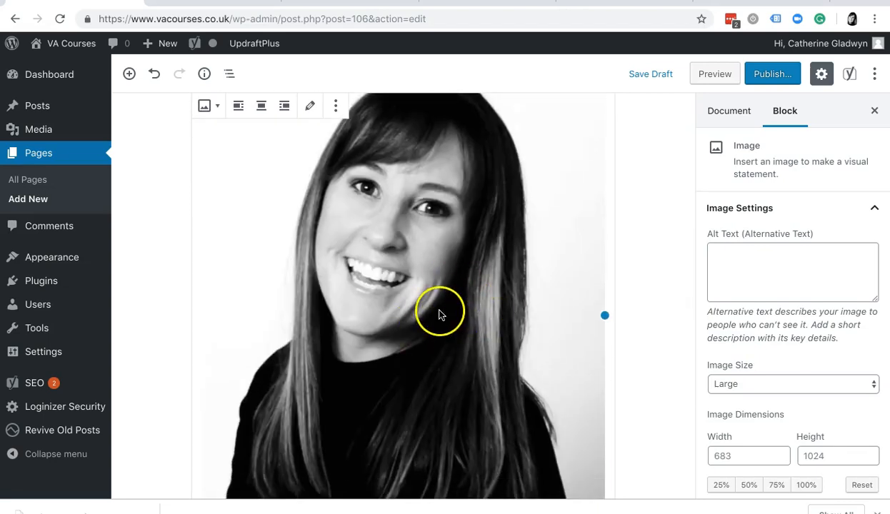
scroll(536, 403, down, 5)
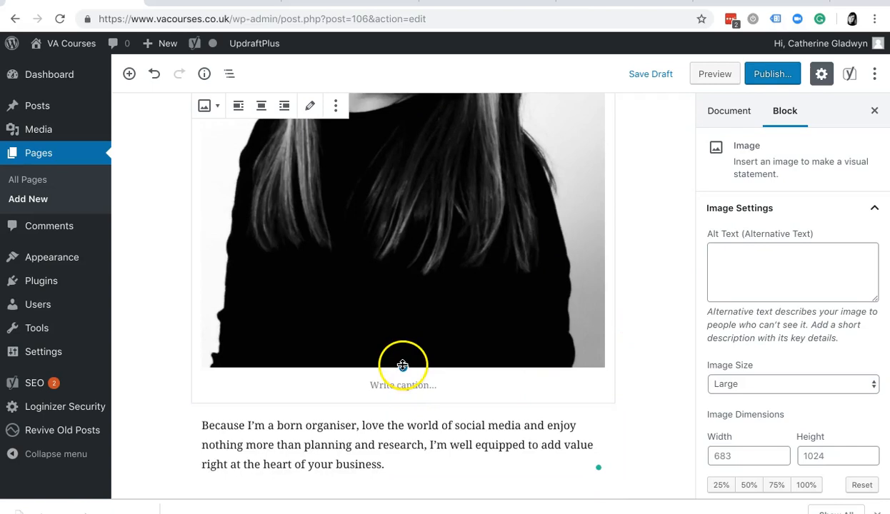
drag(403, 366, 379, 138)
scroll(379, 140, up, 5)
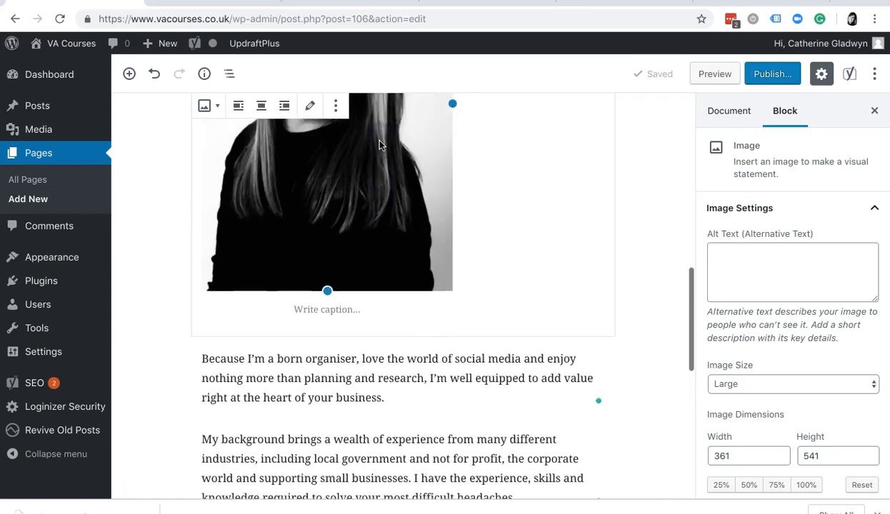
drag(455, 267, 353, 254)
scroll(518, 279, up, 3)
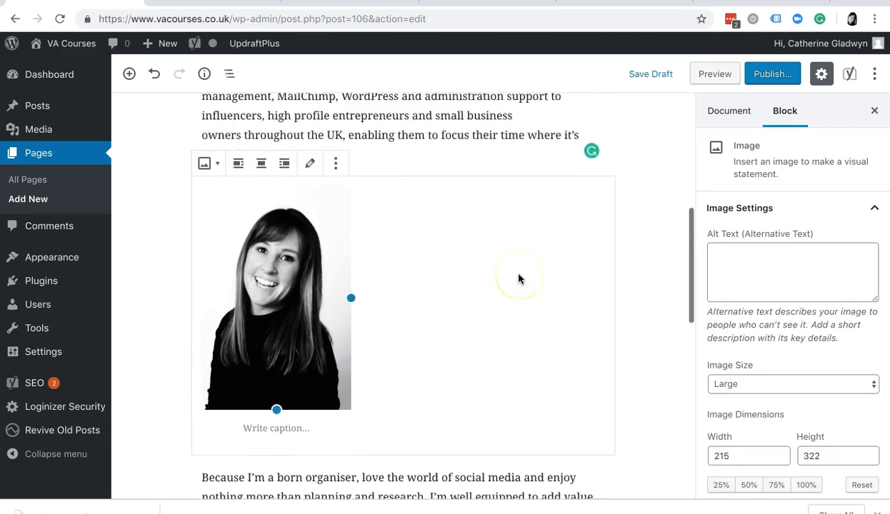
drag(352, 331, 312, 327)
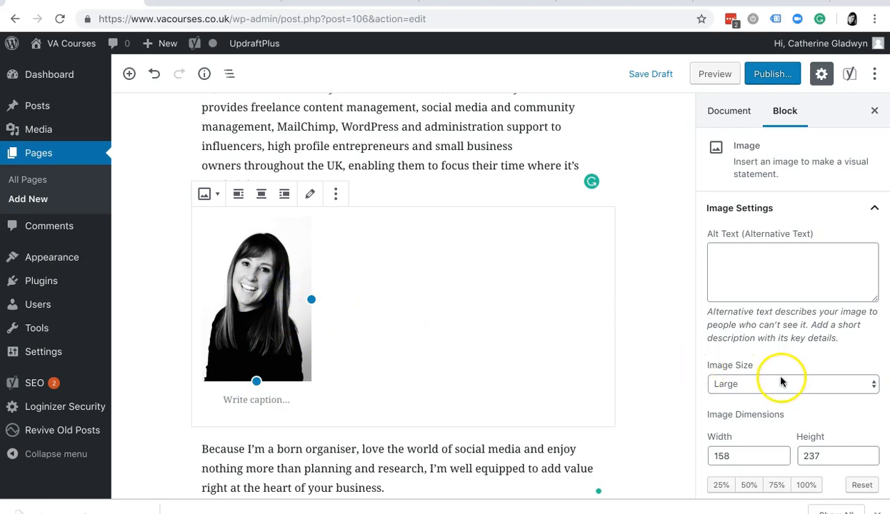
Set the portrait's image size to Thumbnail.
scroll(780, 378, down, 3)
click(785, 278)
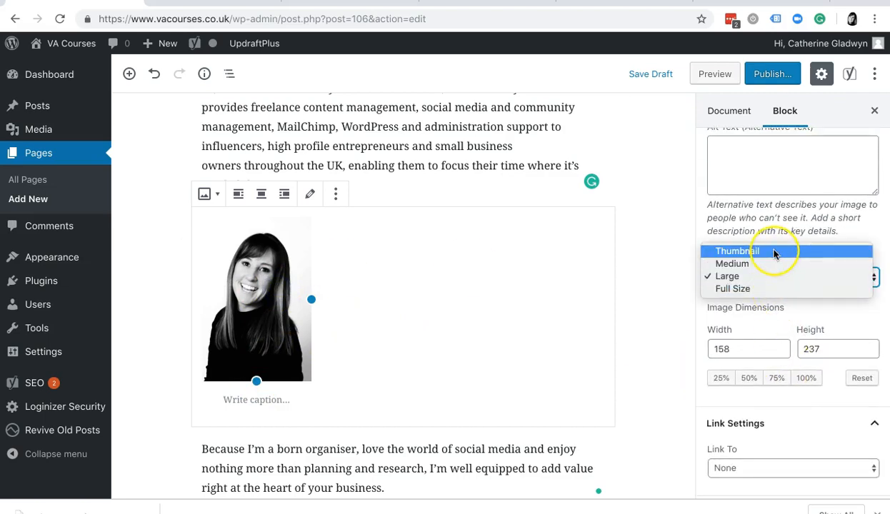
click(774, 252)
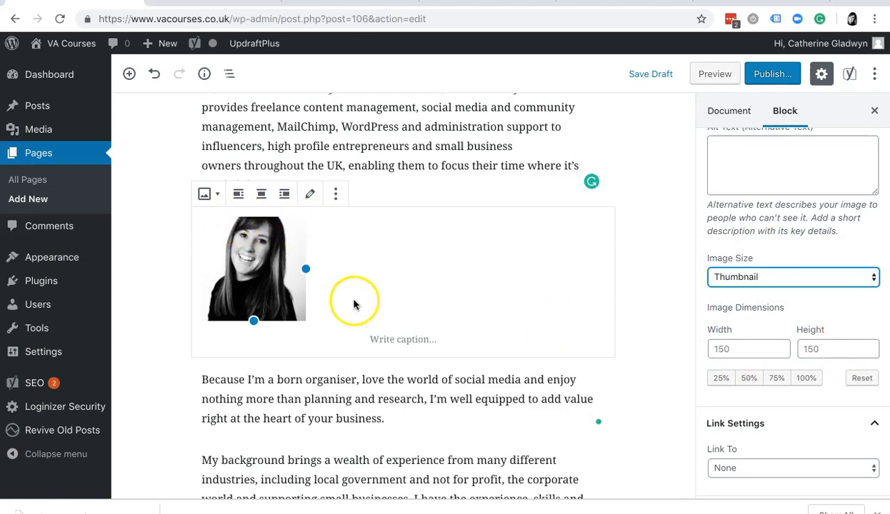
Try centring the portrait, align it right so the biography text wraps around it, and deselect the block.
click(266, 257)
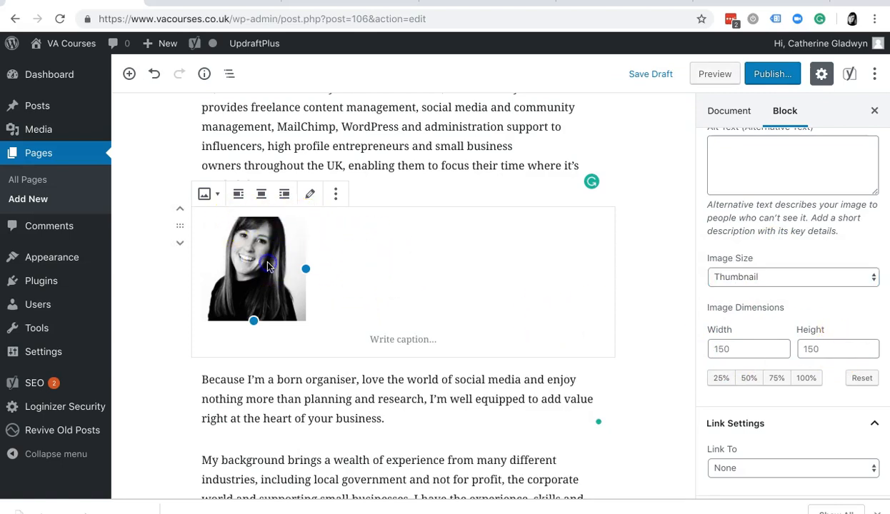
click(259, 198)
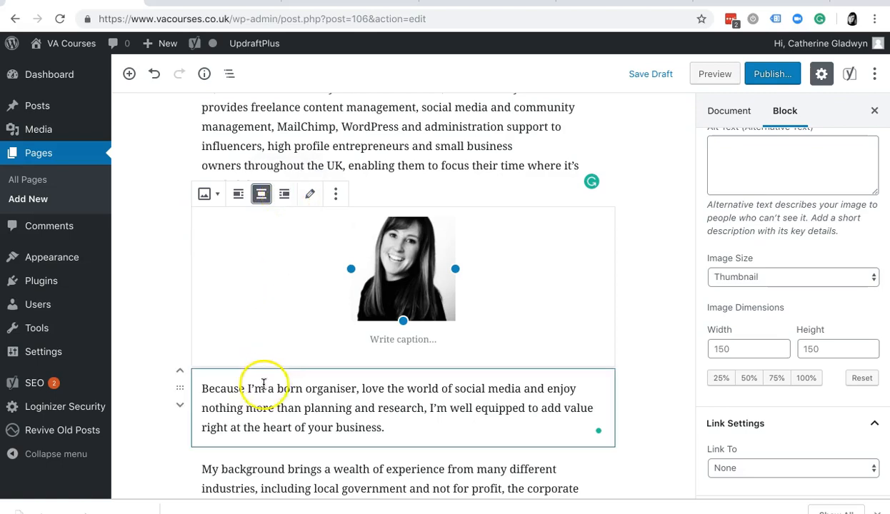
click(285, 197)
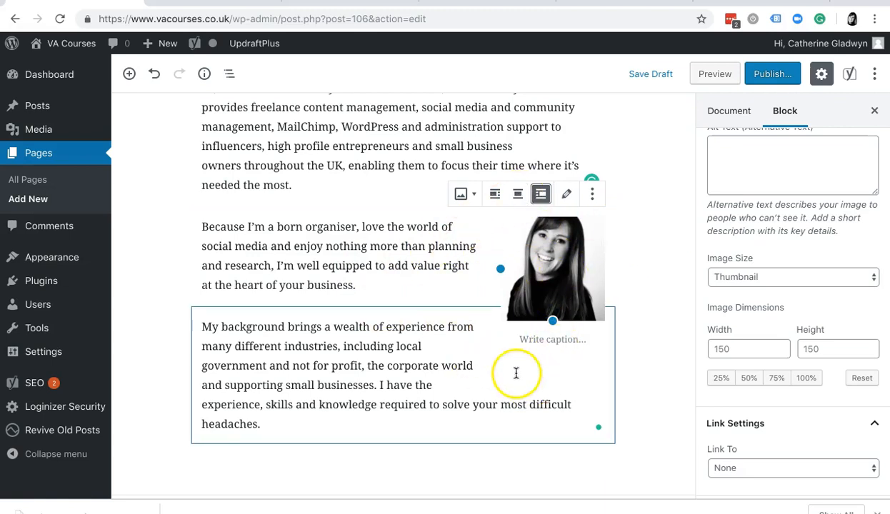
scroll(539, 468, down, 2)
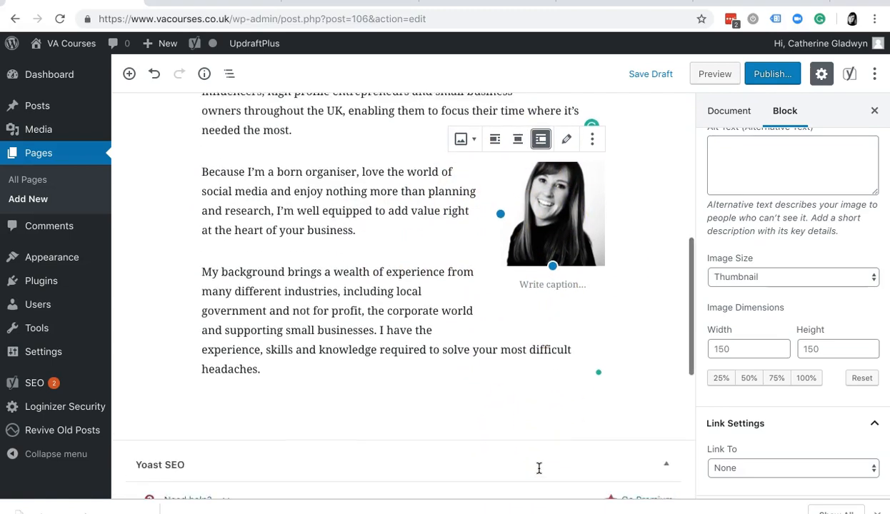
scroll(539, 468, up, 3)
click(643, 297)
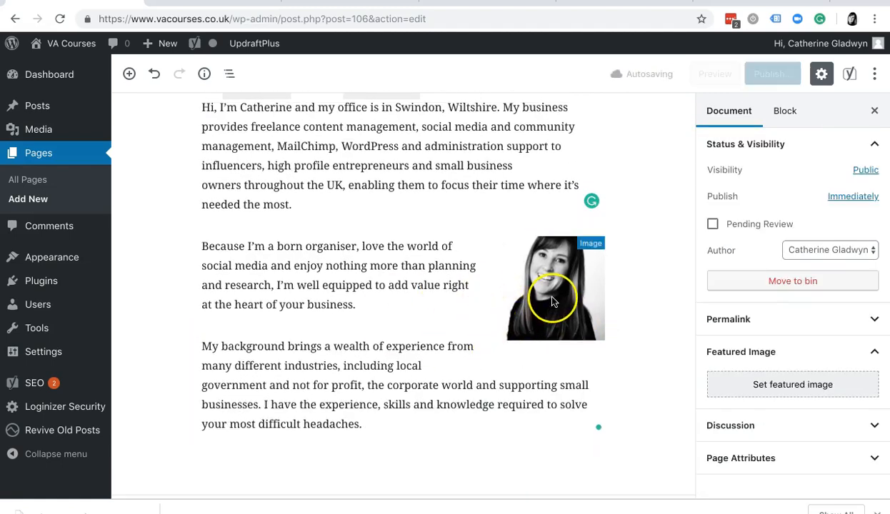
Save the draft and preview the About Me page to check how the portrait sits beside the text.
scroll(552, 300, up, 3)
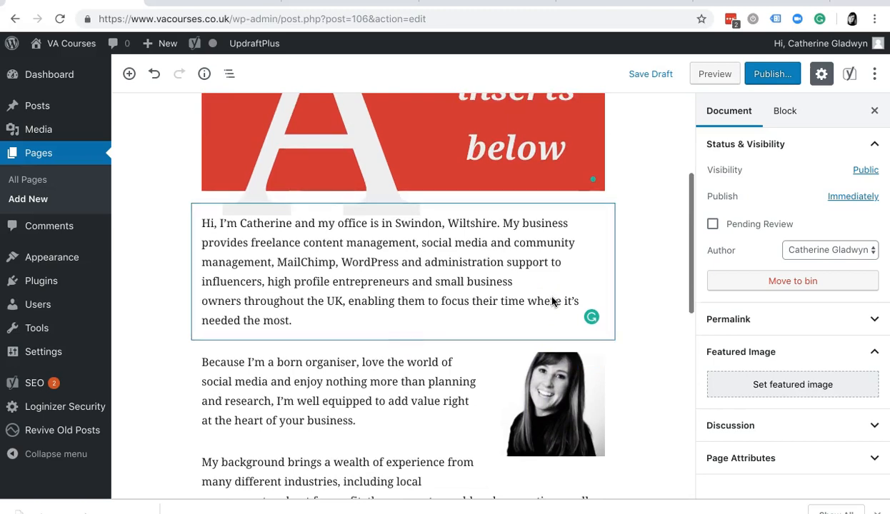
click(651, 74)
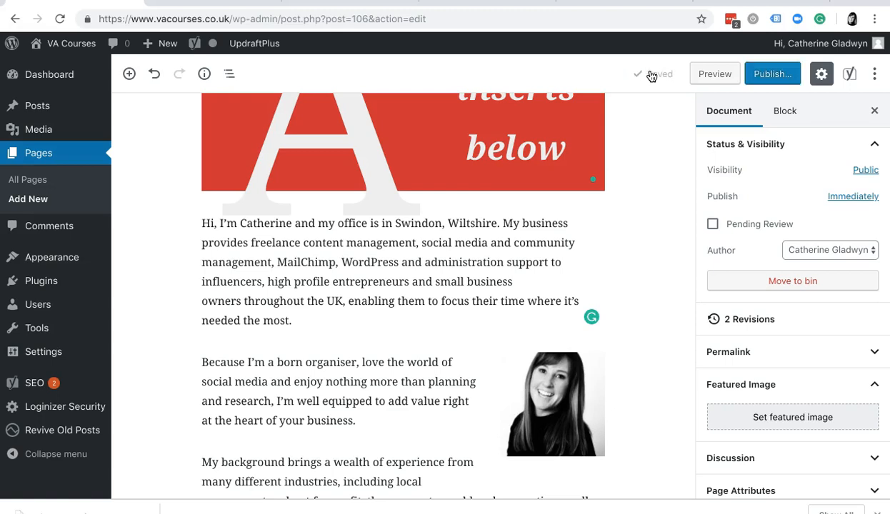
click(714, 75)
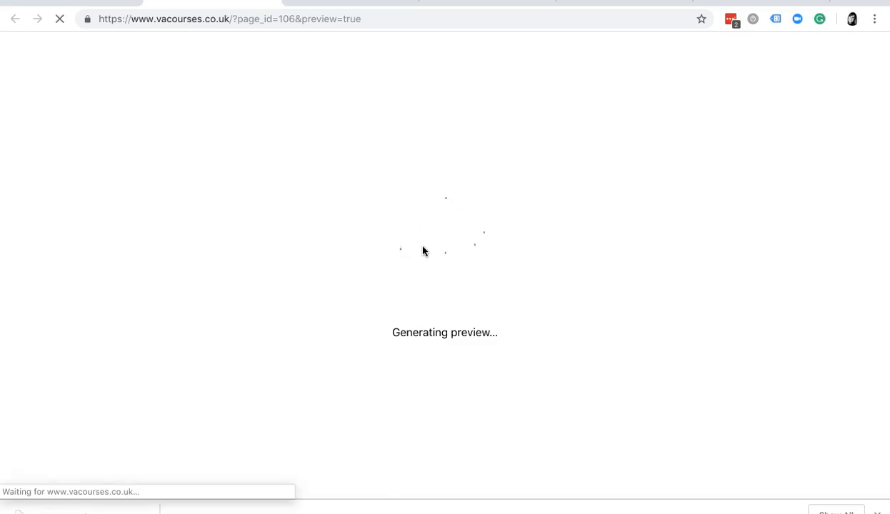
scroll(422, 251, down, 3)
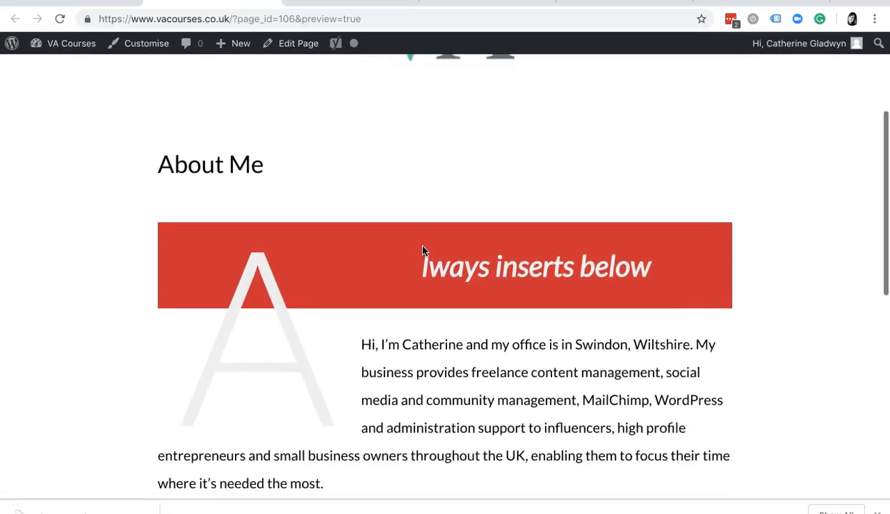
scroll(422, 251, down, 4)
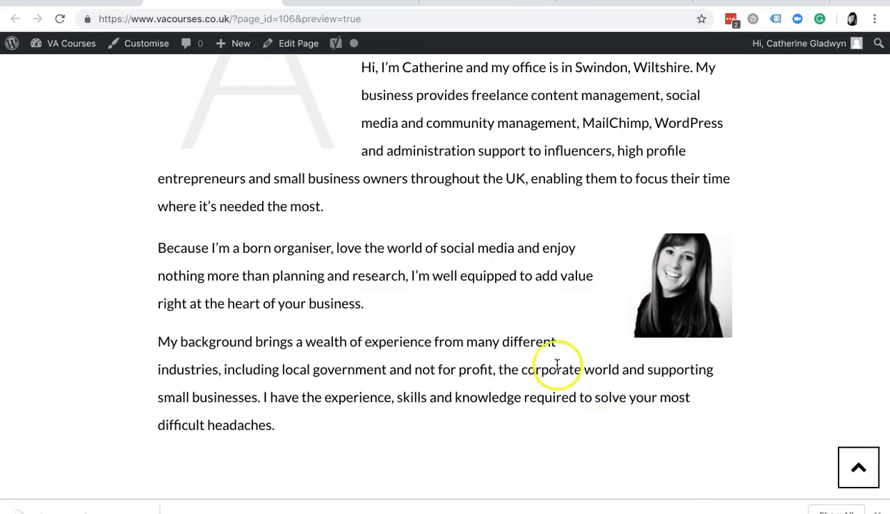
scroll(462, 357, up, 5)
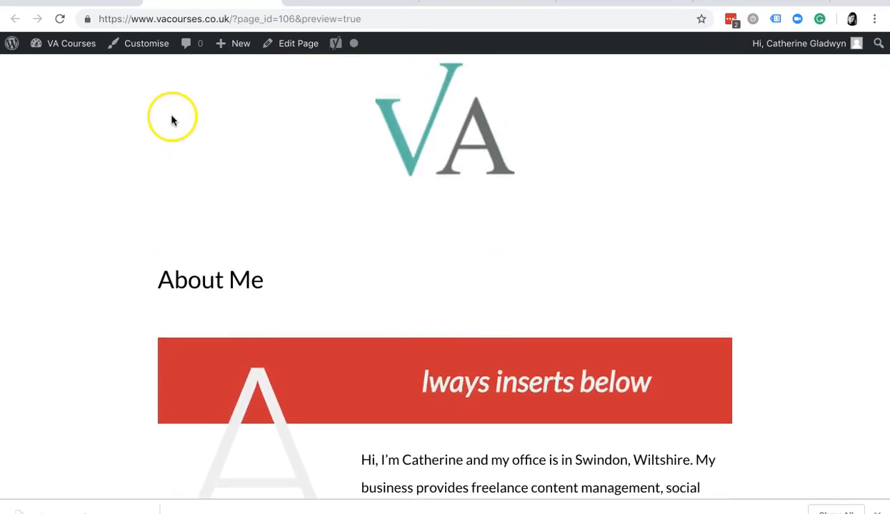
scroll(230, 314, down, 2)
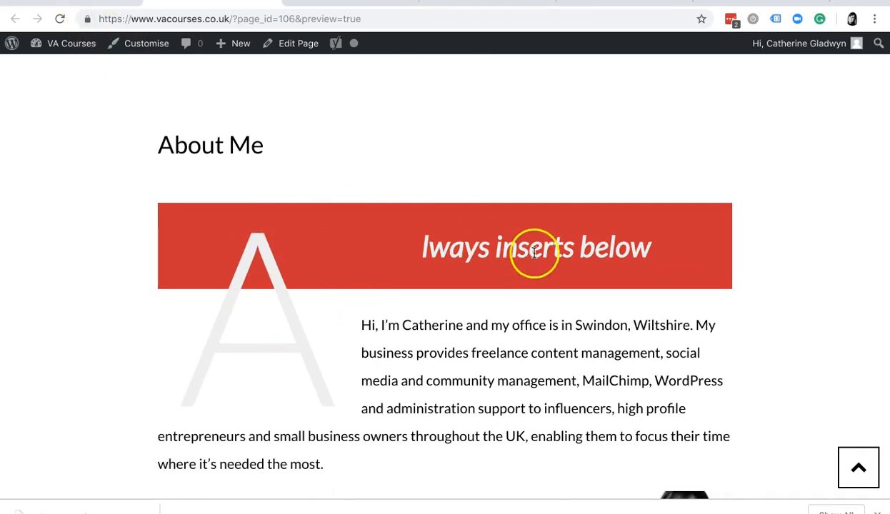
Switch to the Delegate VA About page and highlight the name heading above the biography.
click(475, 4)
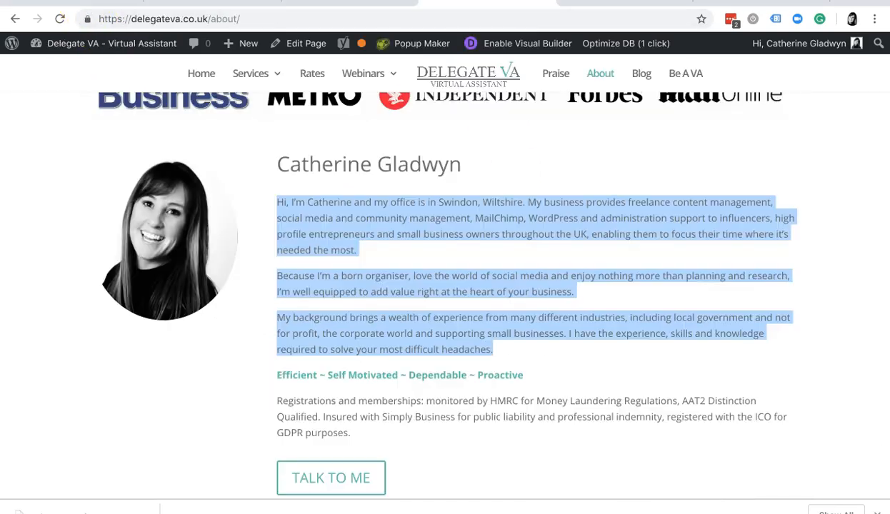
click(516, 171)
drag(278, 164, 462, 170)
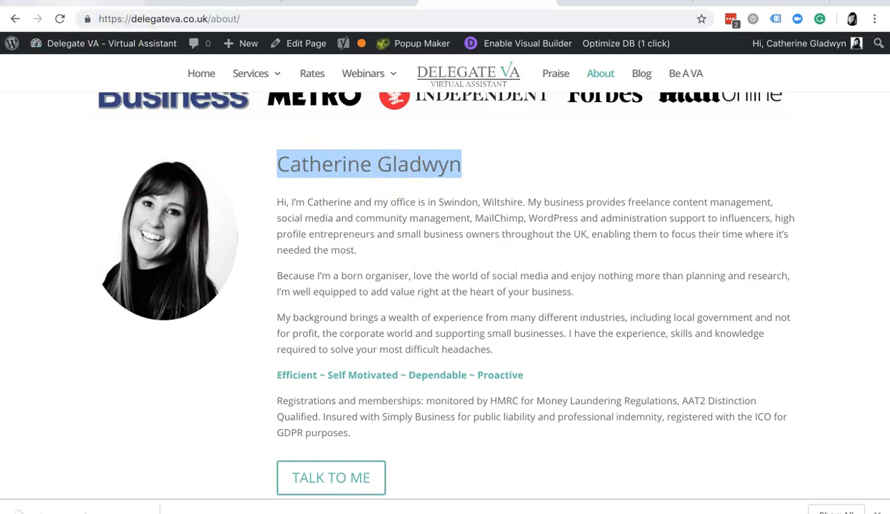
Return to the About Me page in the editor and remove the red "Always inserts below" block.
click(81, 5)
scroll(356, 265, up, 3)
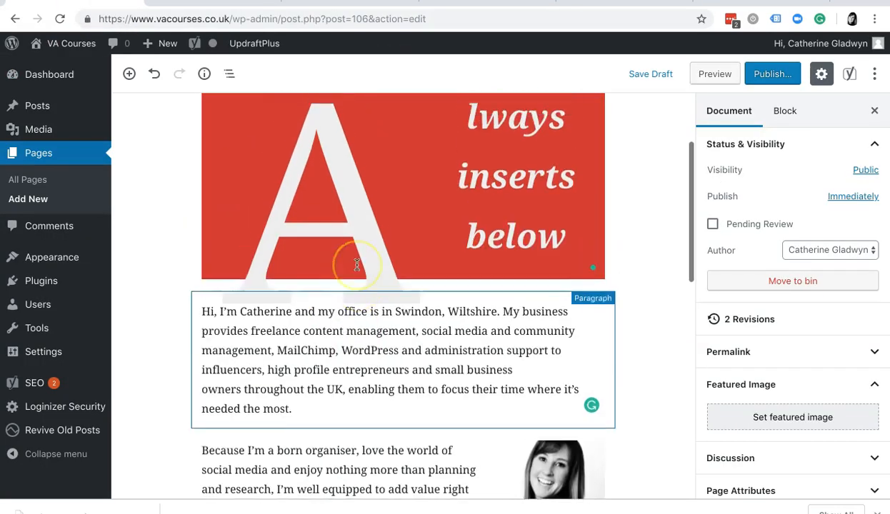
click(404, 249)
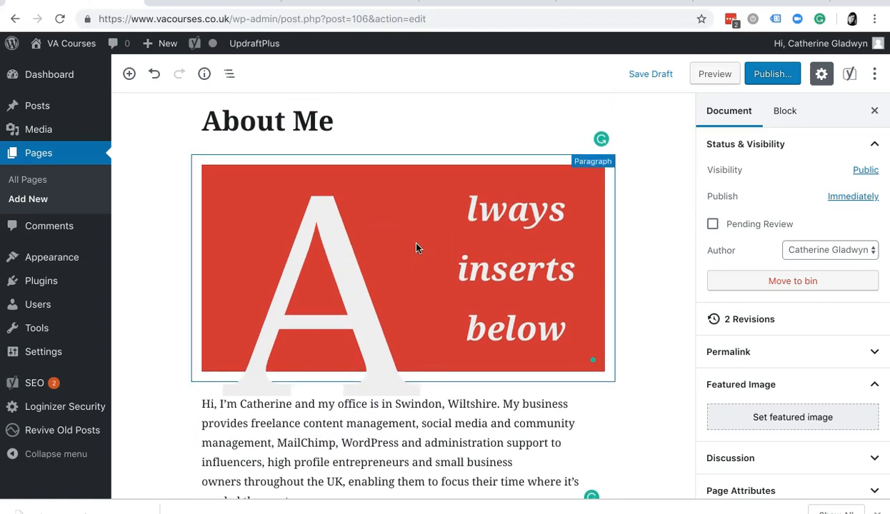
triple_click(417, 246)
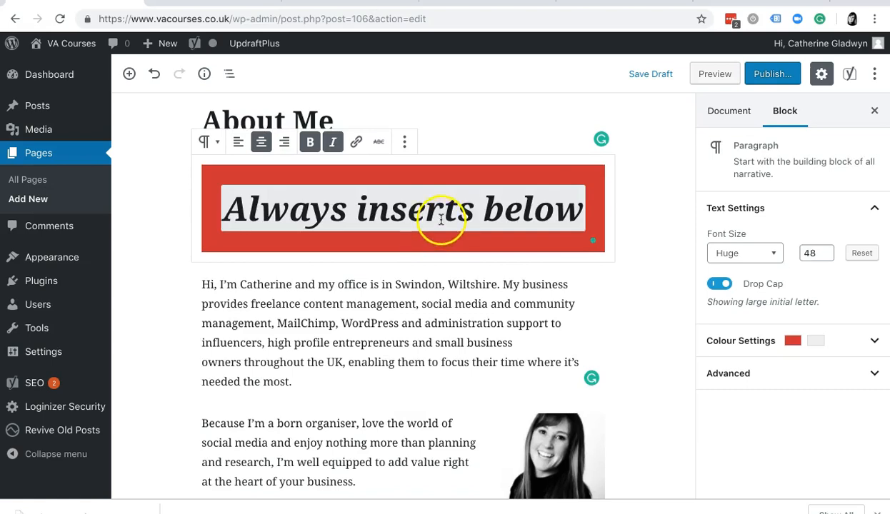
click(404, 143)
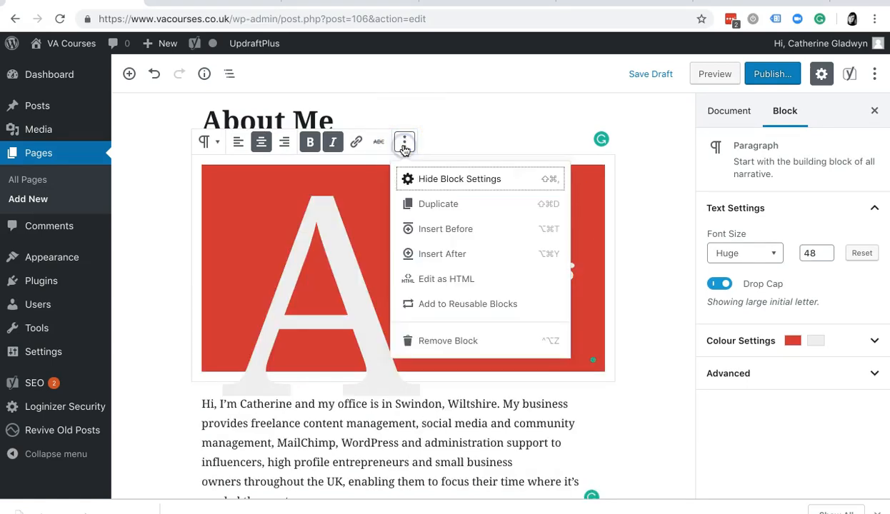
click(448, 342)
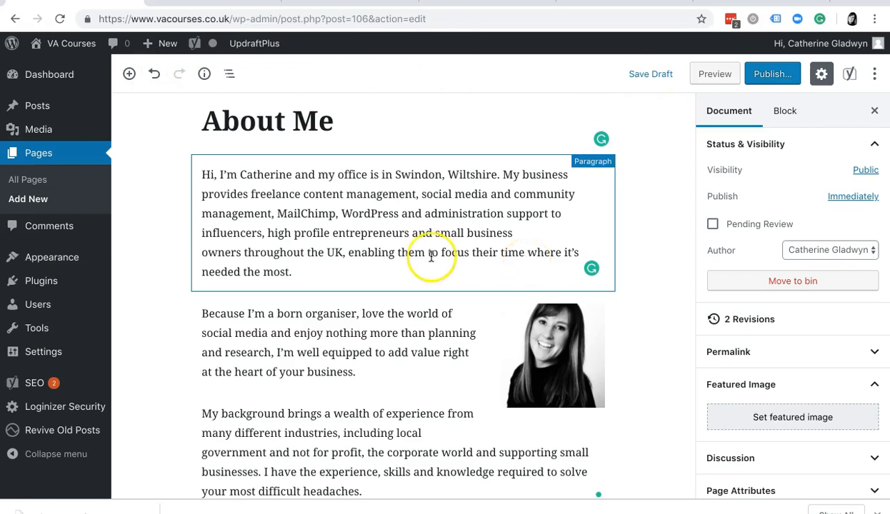
scroll(421, 255, down, 1)
scroll(422, 255, up, 1)
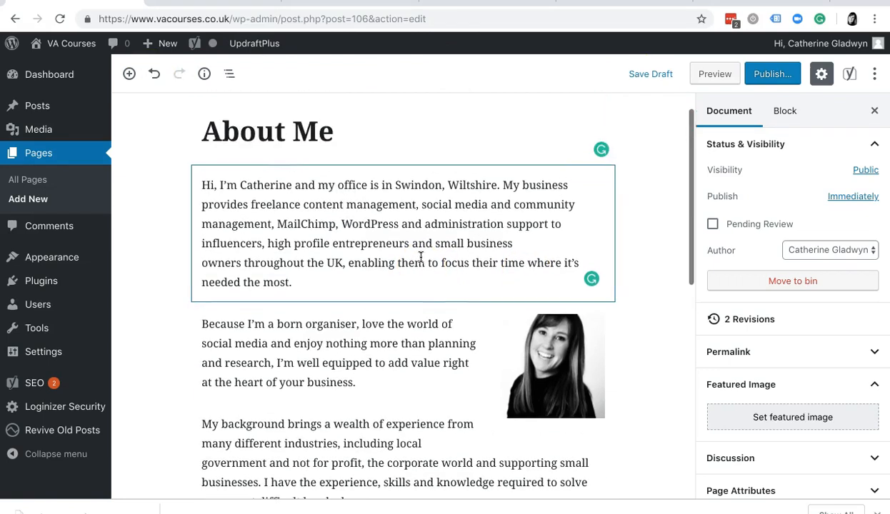
click(354, 222)
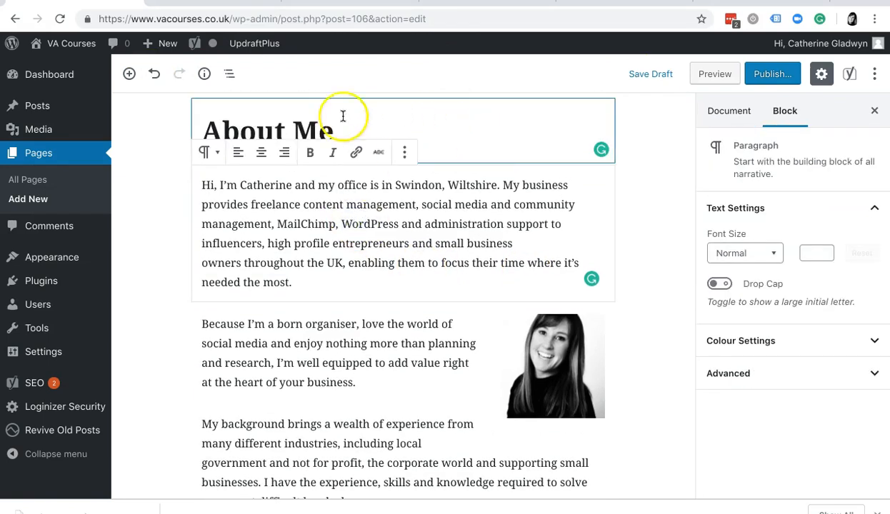
click(473, 129)
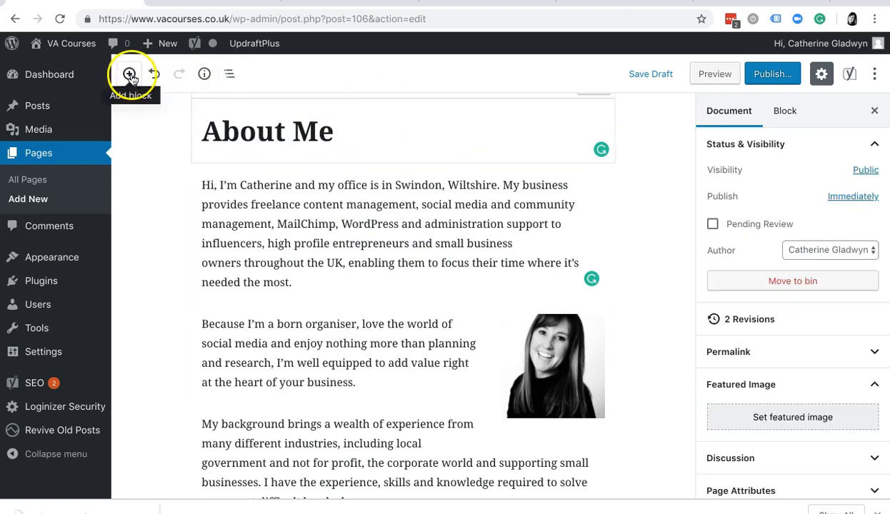
click(130, 74)
click(468, 130)
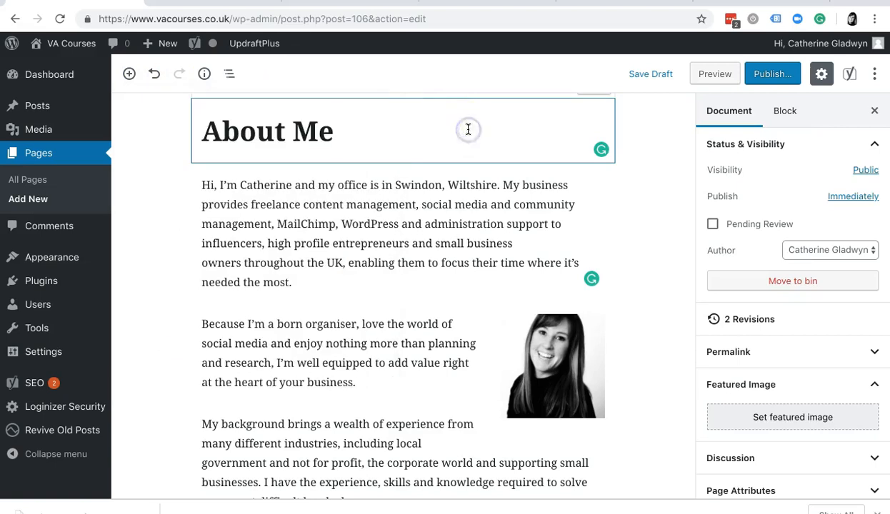
click(130, 74)
click(450, 223)
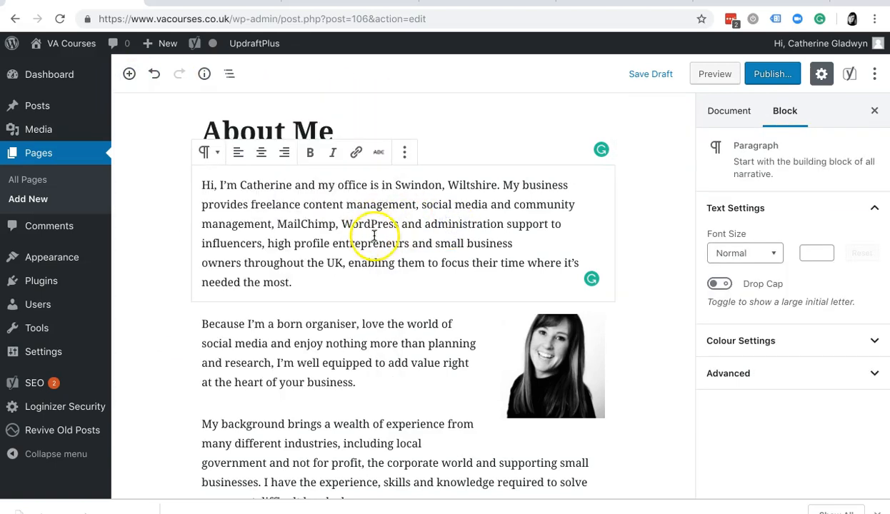
Insert a heading block and move it up above the first biography paragraph, directly under the page title.
click(338, 126)
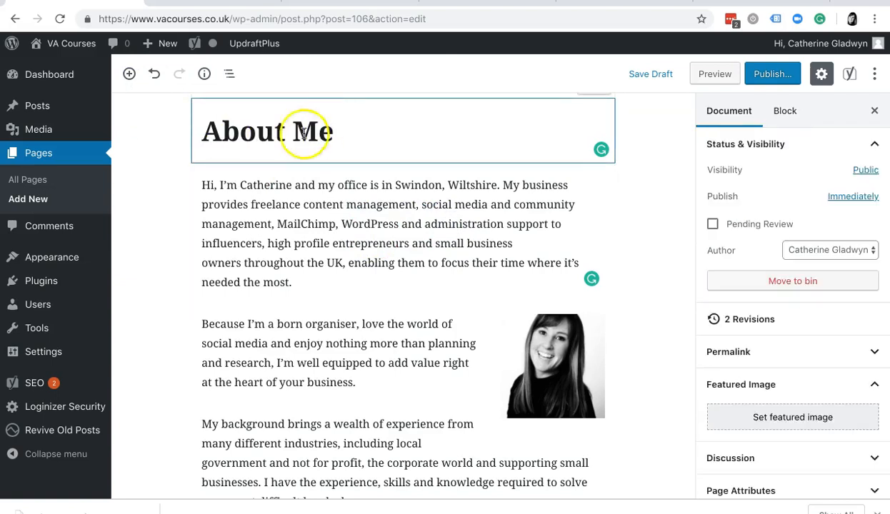
click(129, 73)
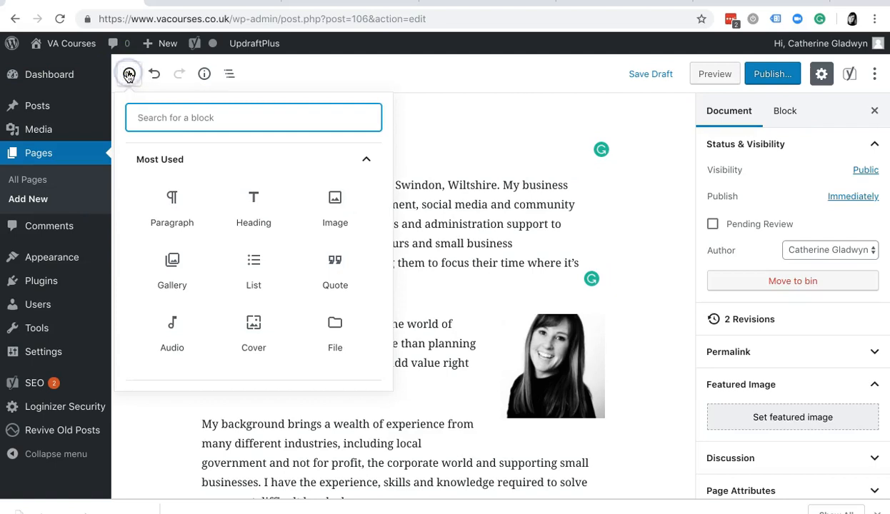
click(254, 217)
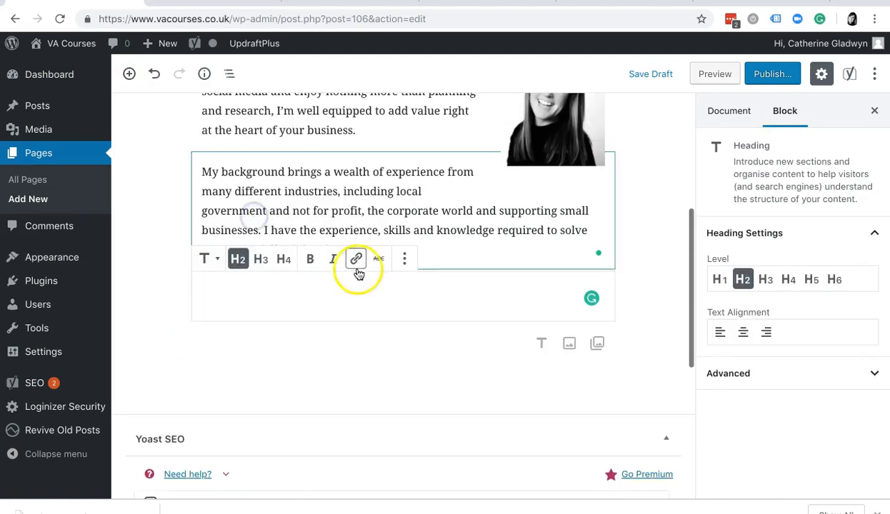
scroll(345, 295, up, 5)
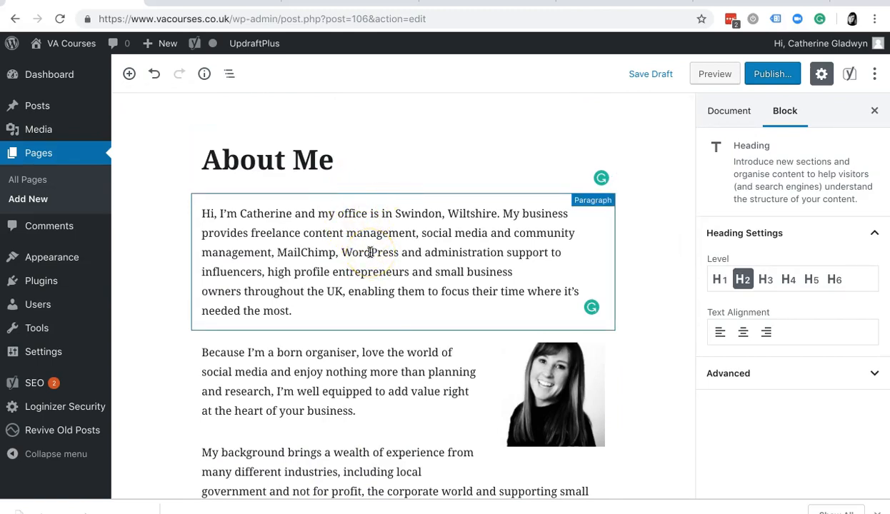
scroll(369, 251, down, 5)
click(181, 217)
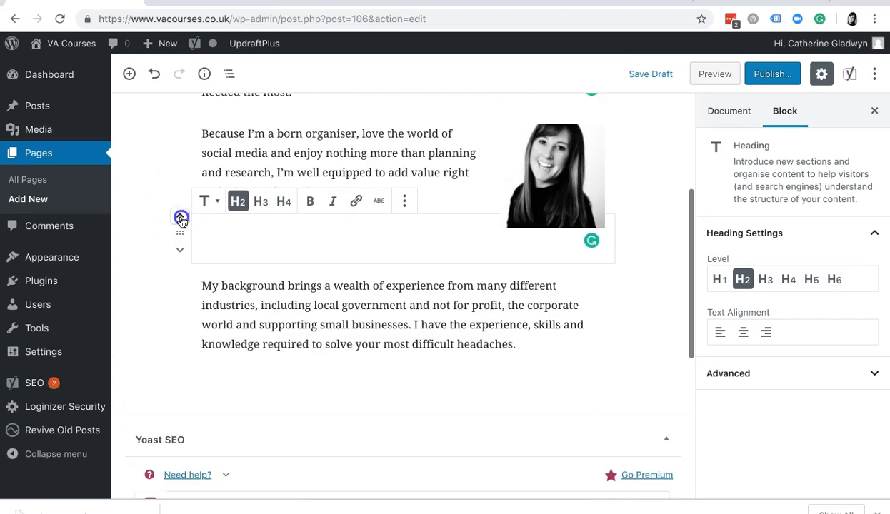
click(181, 218)
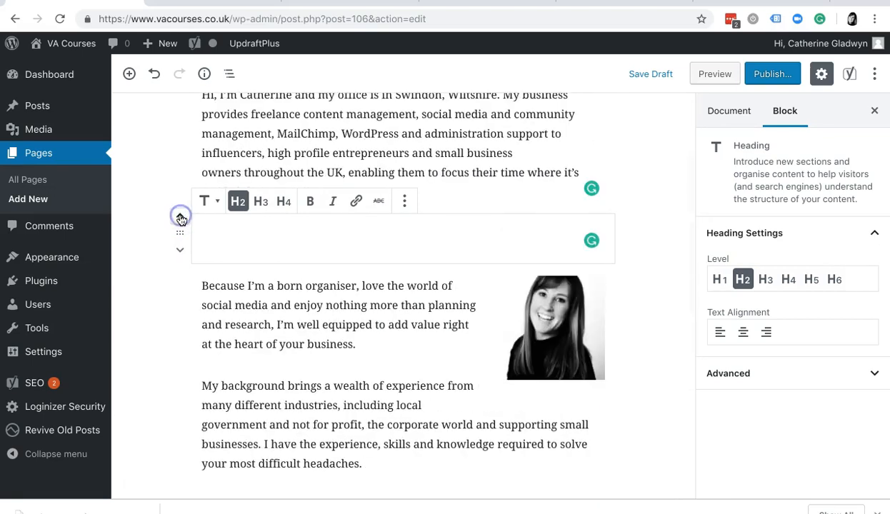
click(180, 217)
Enter the business owner's full name as the text of the new heading.
click(341, 339)
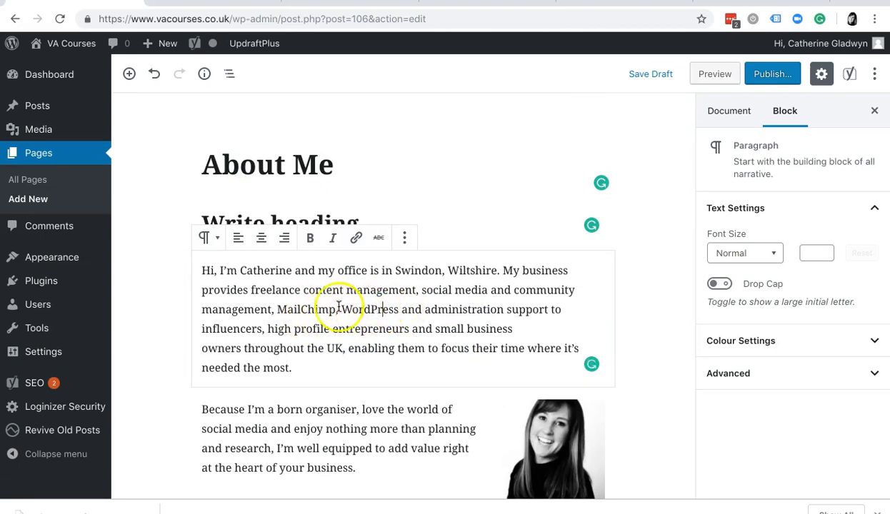
click(437, 224)
text(Catherine Gladwyn)
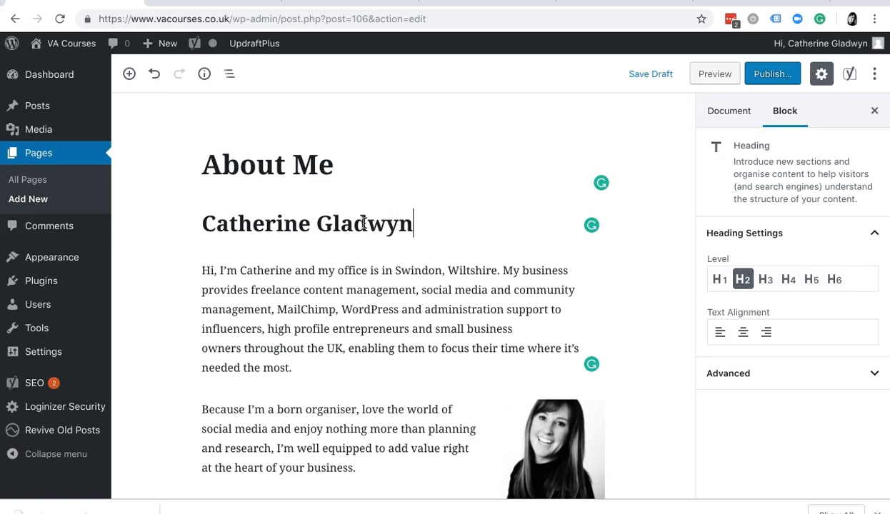
Try the name heading at levels H3 and H2, and set it to H1.
drag(420, 227, 208, 230)
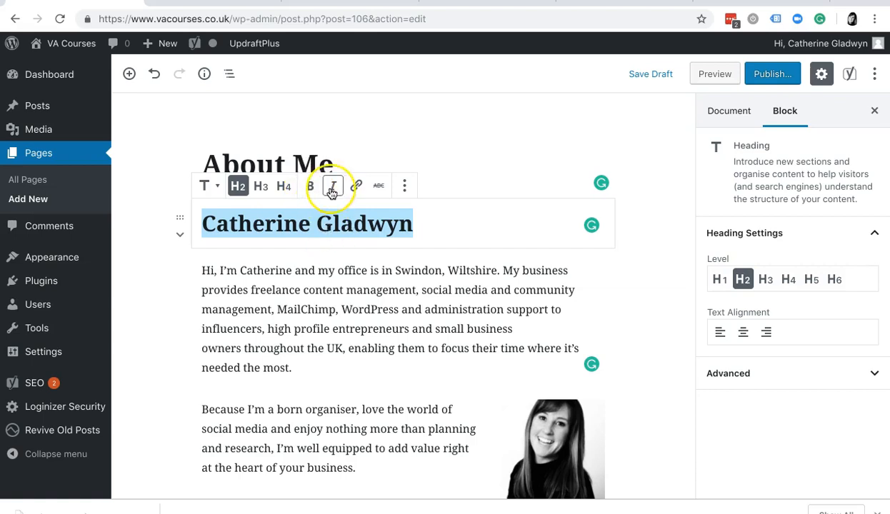
click(261, 187)
click(244, 187)
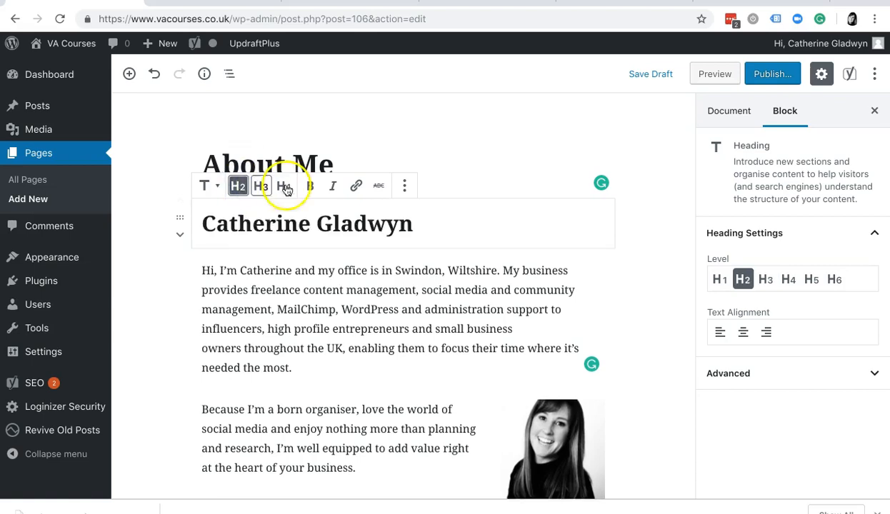
click(719, 281)
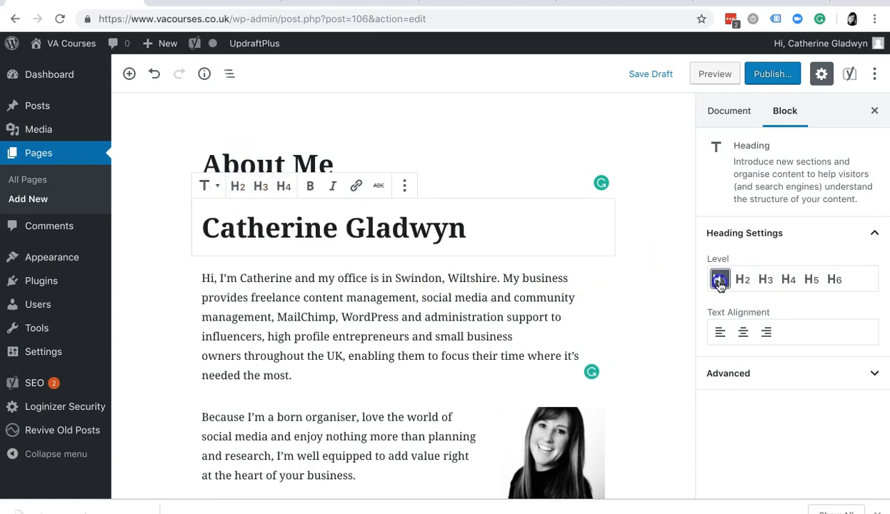
Compare centred and right-aligned text for the name heading, settle on centred, and leave the heading block.
click(743, 333)
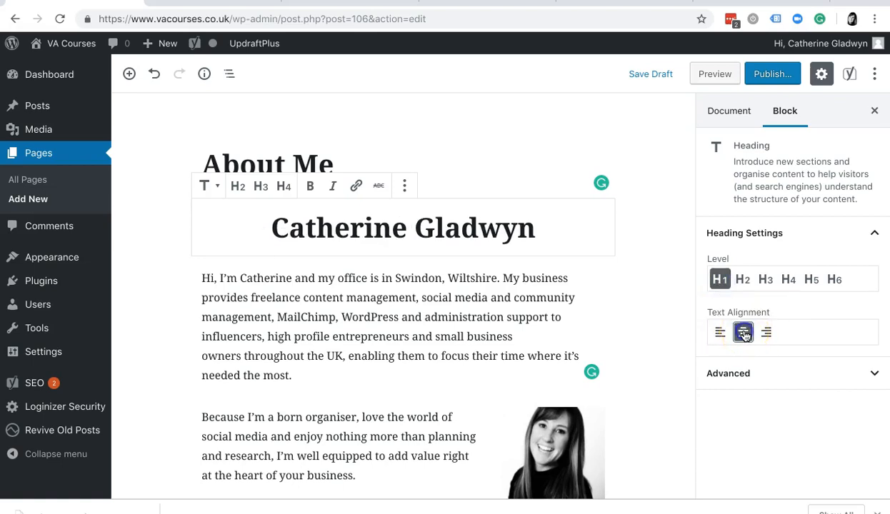
click(765, 333)
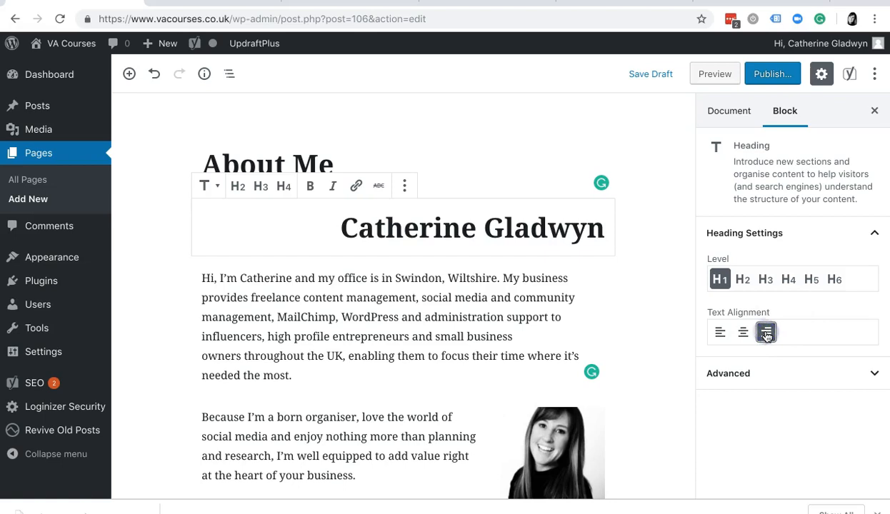
click(741, 334)
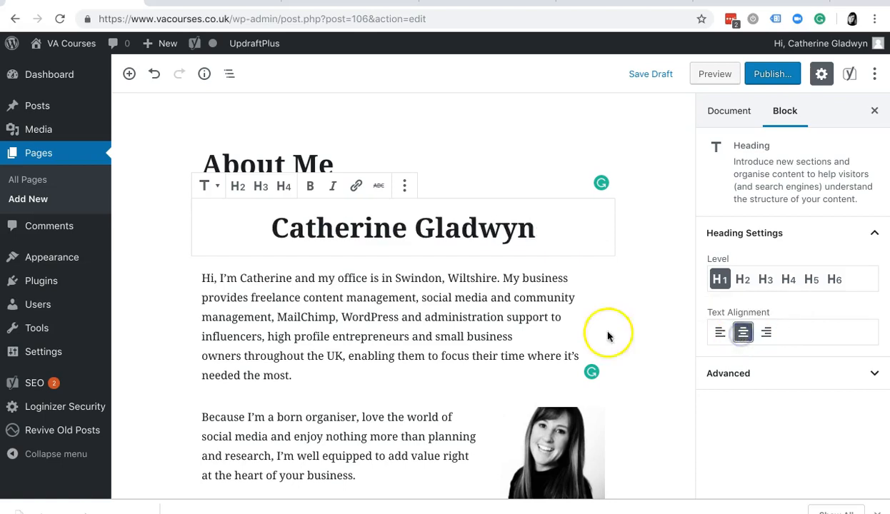
click(512, 340)
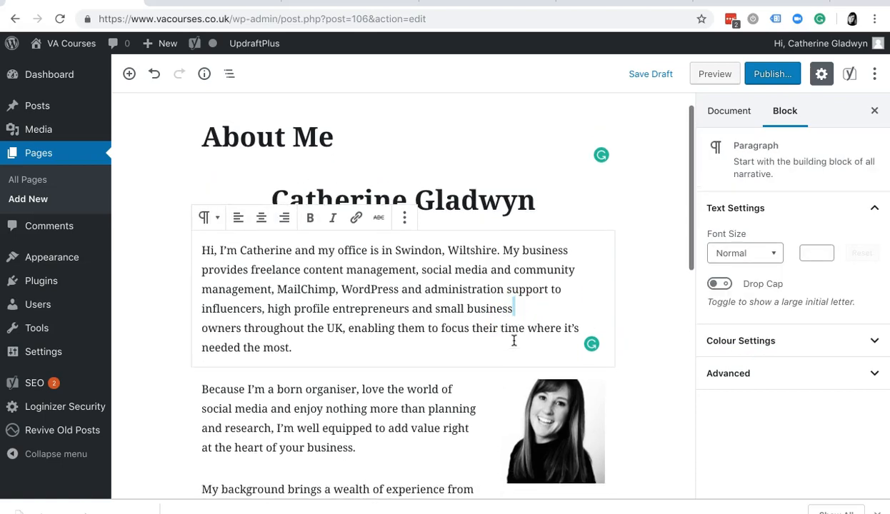
Preview the About Me page and check how the centred name heading sits above the biography and portrait.
click(714, 75)
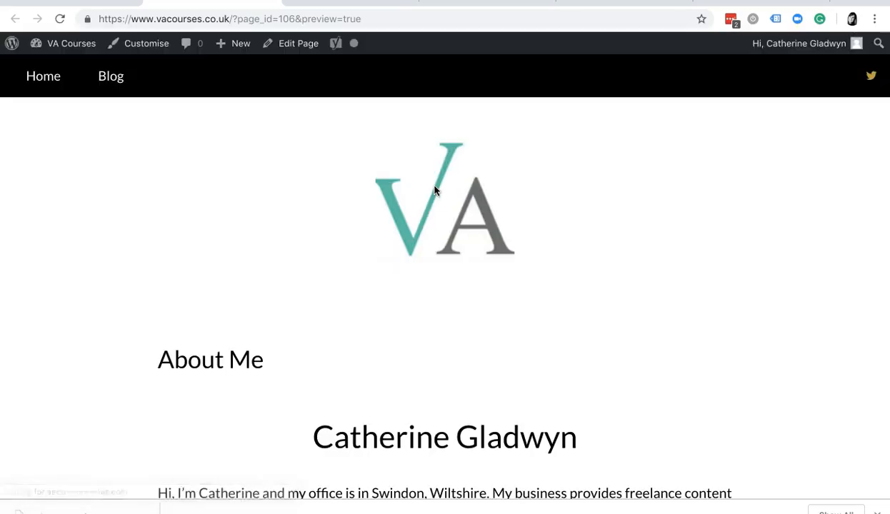
scroll(434, 189, down, 5)
scroll(434, 189, down, 3)
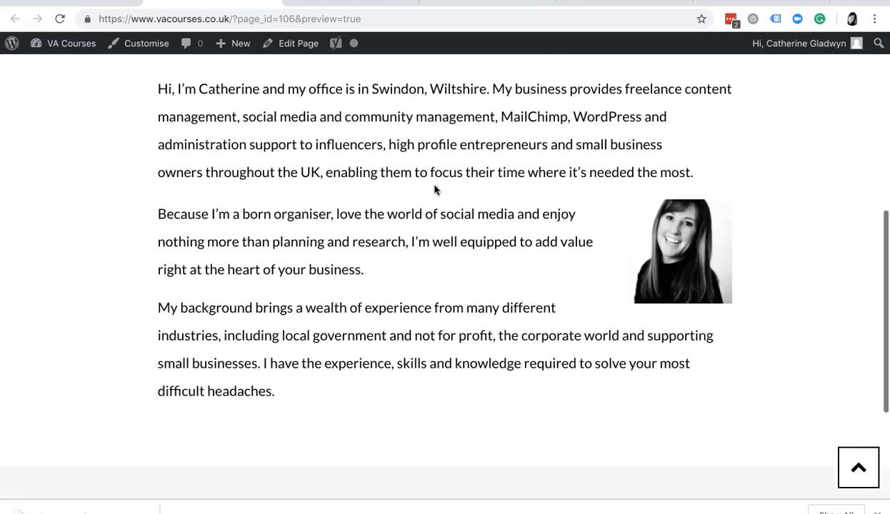
scroll(434, 189, up, 5)
scroll(434, 189, down, 2)
scroll(434, 189, up, 1)
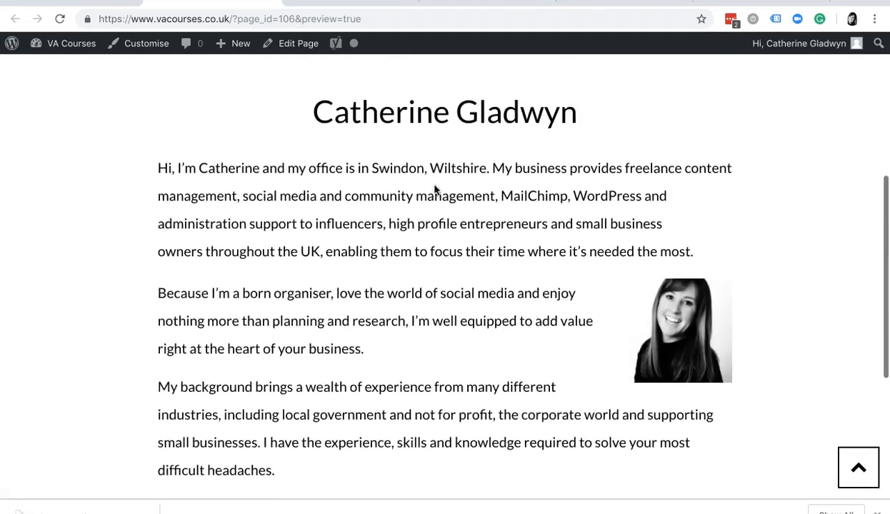
scroll(434, 190, down, 1)
Return to the page editor and open the portrait image's details in the media library.
click(104, 5)
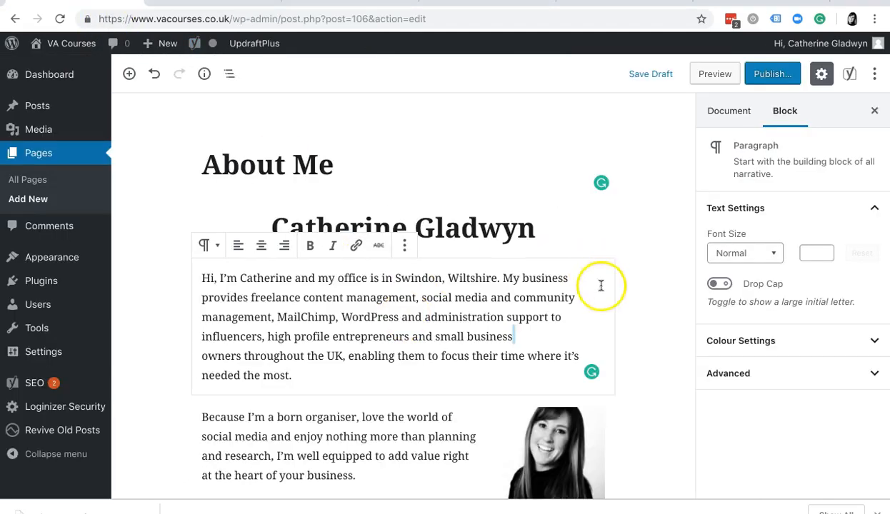
click(639, 338)
scroll(516, 367, down, 1)
scroll(516, 366, down, 1)
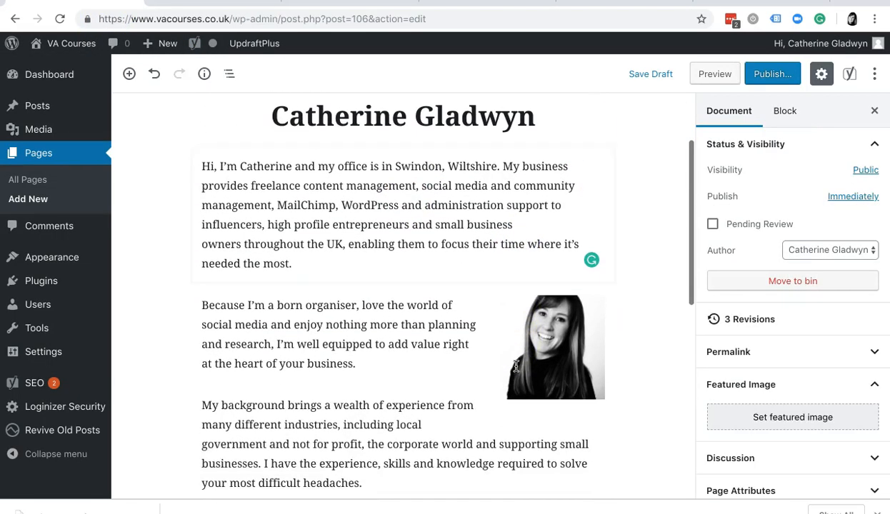
click(560, 348)
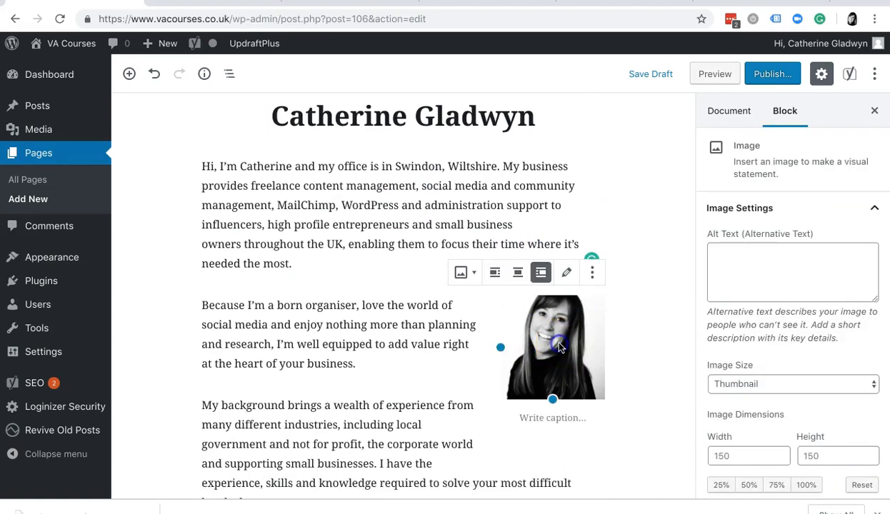
click(567, 274)
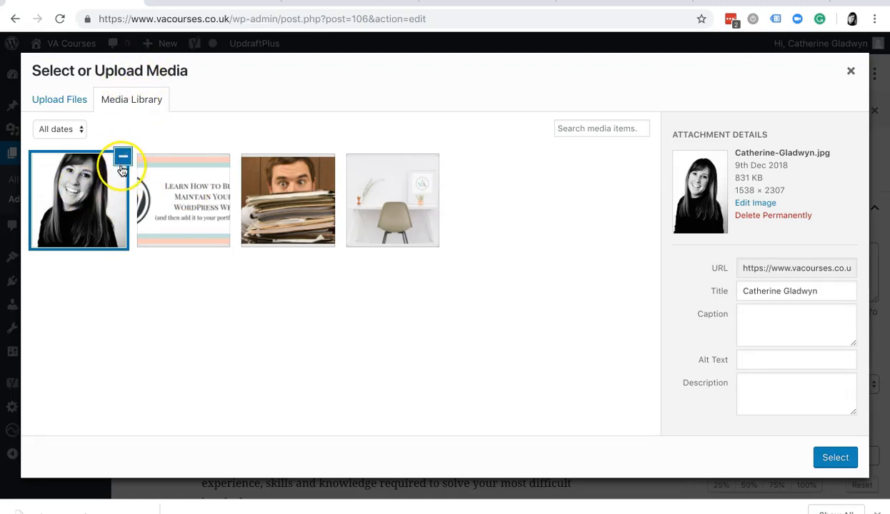
Extend the portrait's title after the person's name with "- Delegate VA - Virtual Assistant - Swindon, Wiltshire".
click(831, 292)
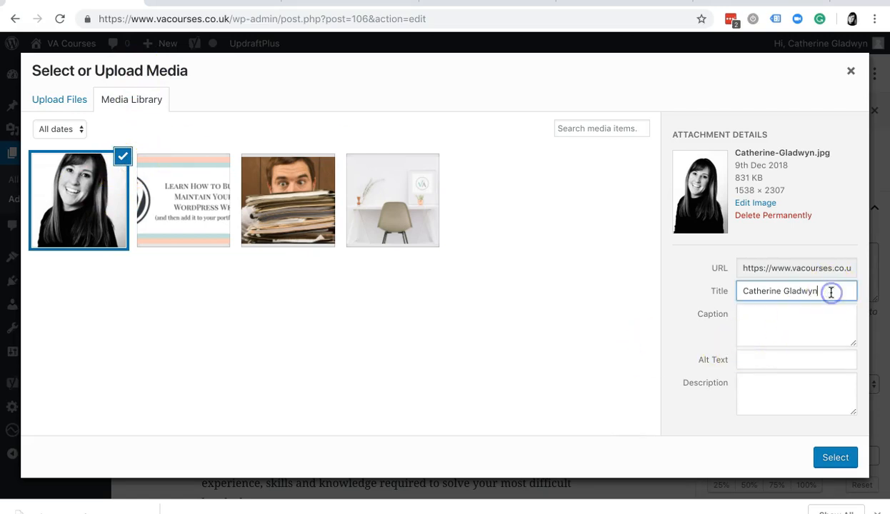
click(797, 361)
click(836, 290)
text(ate VA -)
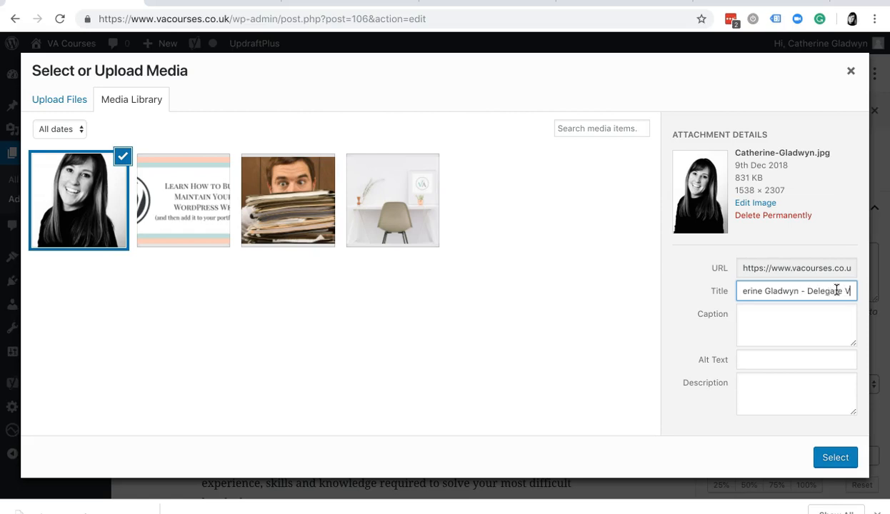
text( Virtual As)
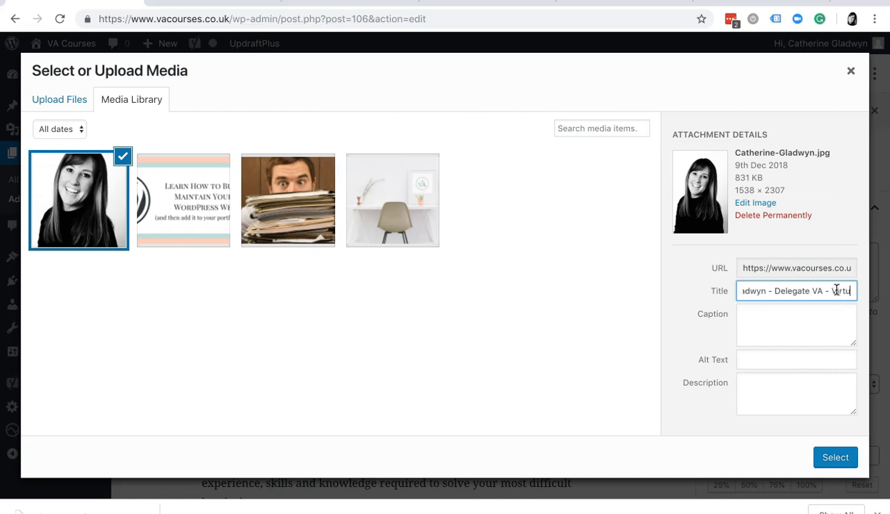
text(sistant)
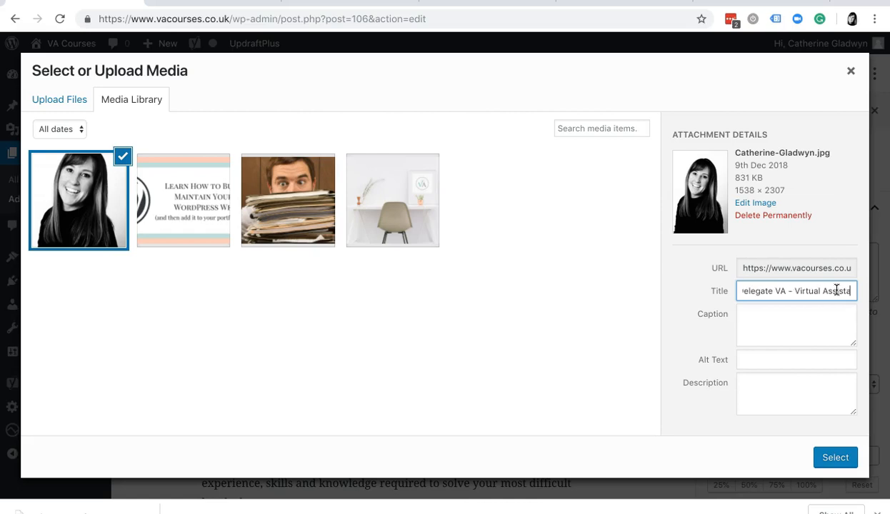
text( - Swindo)
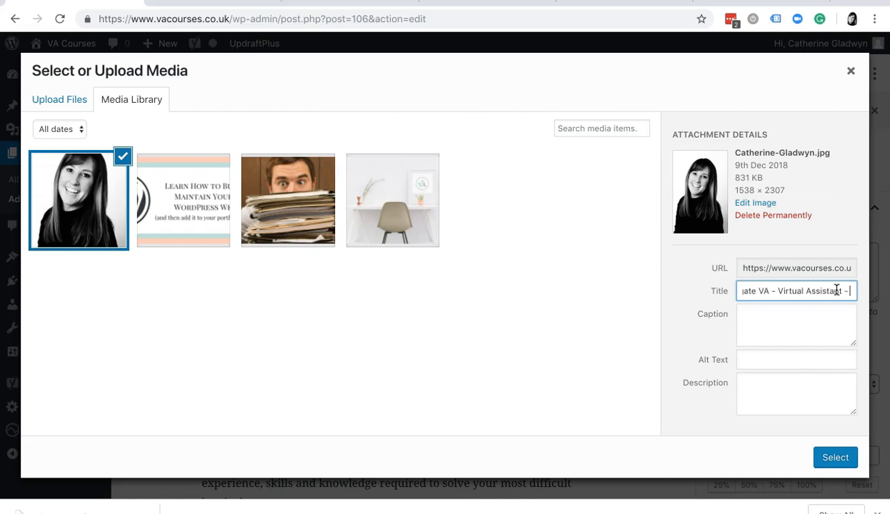
text(n, Wiltshire)
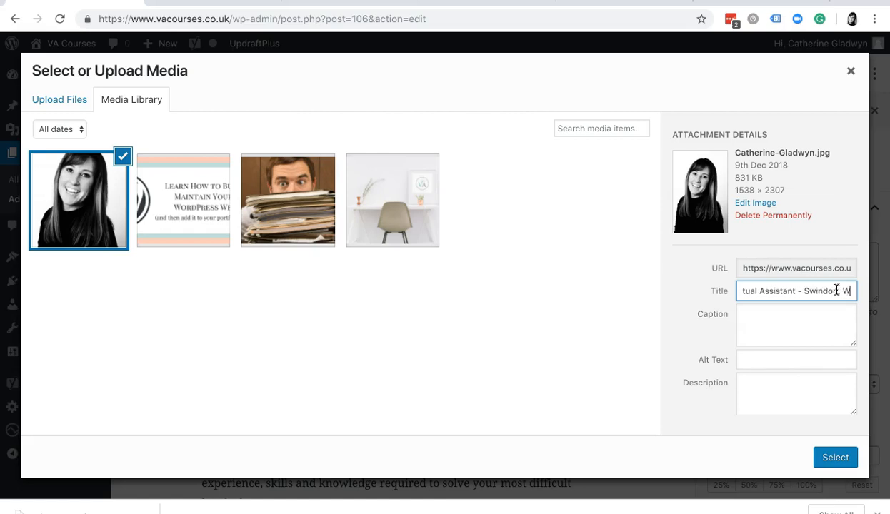
Copy the portrait's full title into its alt text.
key(shift+Tab)
key(Tab)
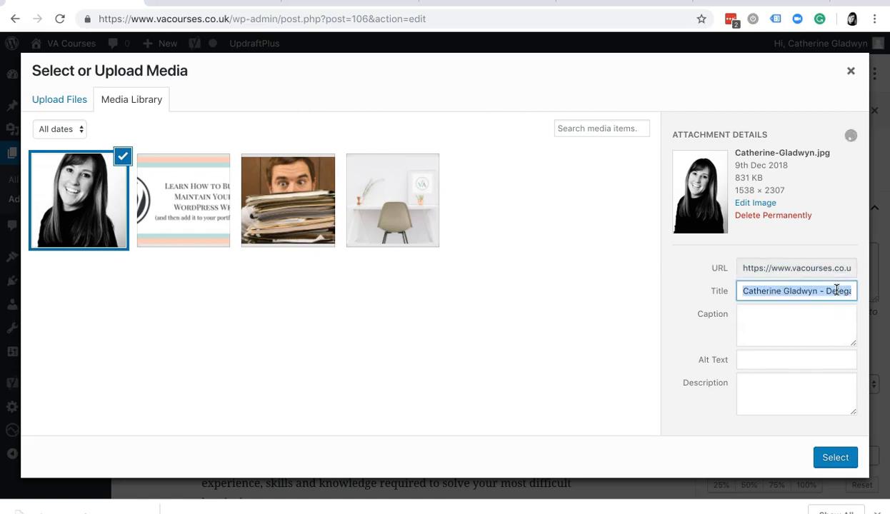
key(Tab)
key(Tab)
key(ctrl+v)
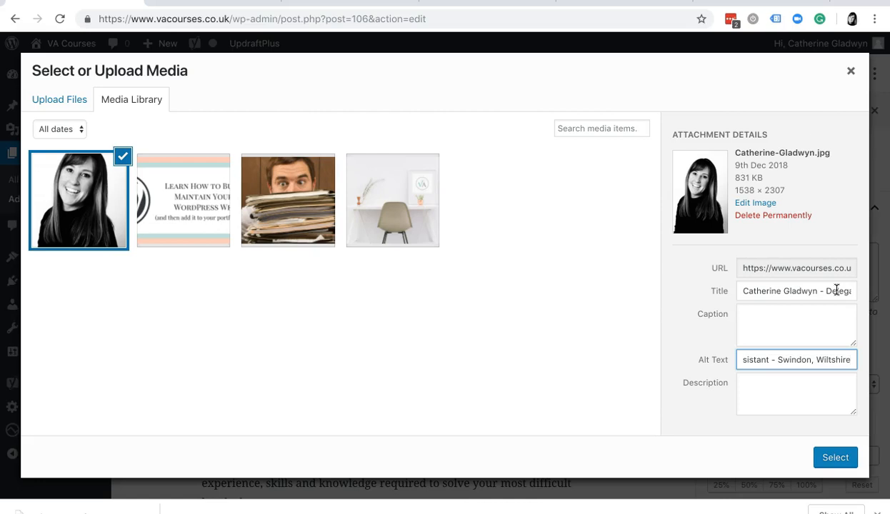
Review the alt text ending in "Swindon, Wiltshire" and apply the portrait with its updated details to the page.
triple_click(808, 359)
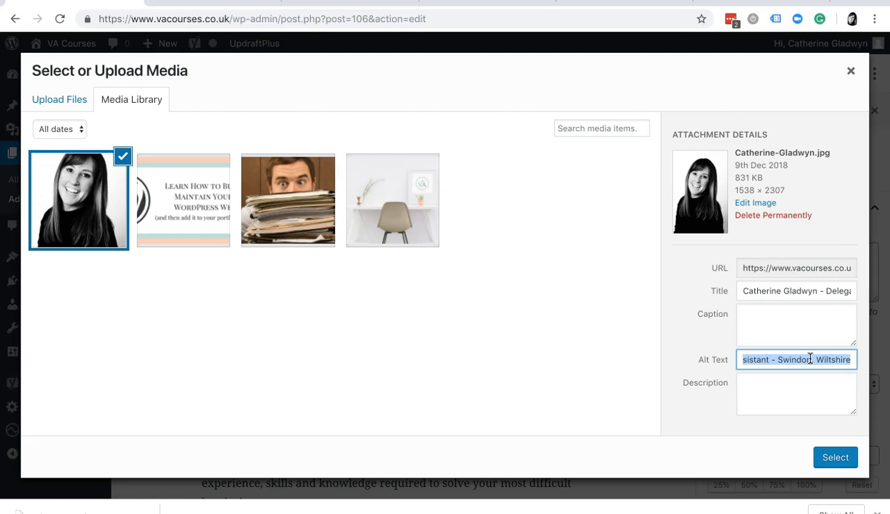
drag(776, 359, 849, 360)
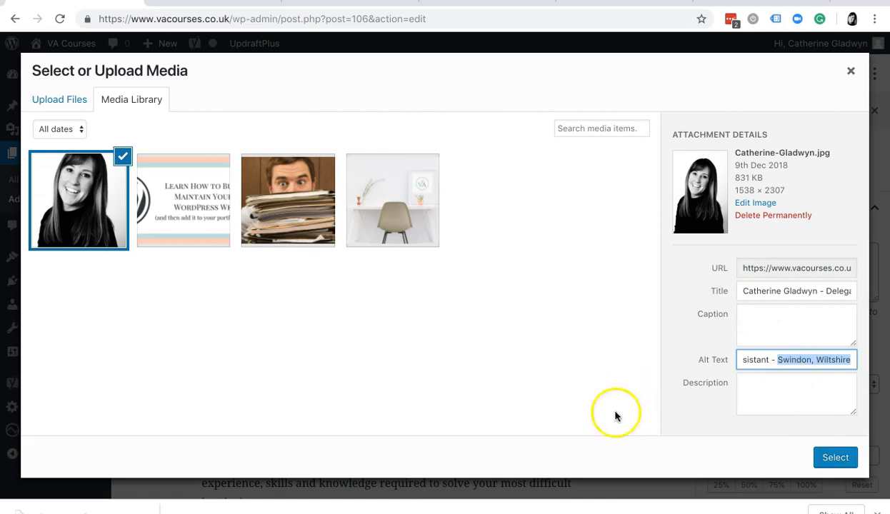
click(842, 462)
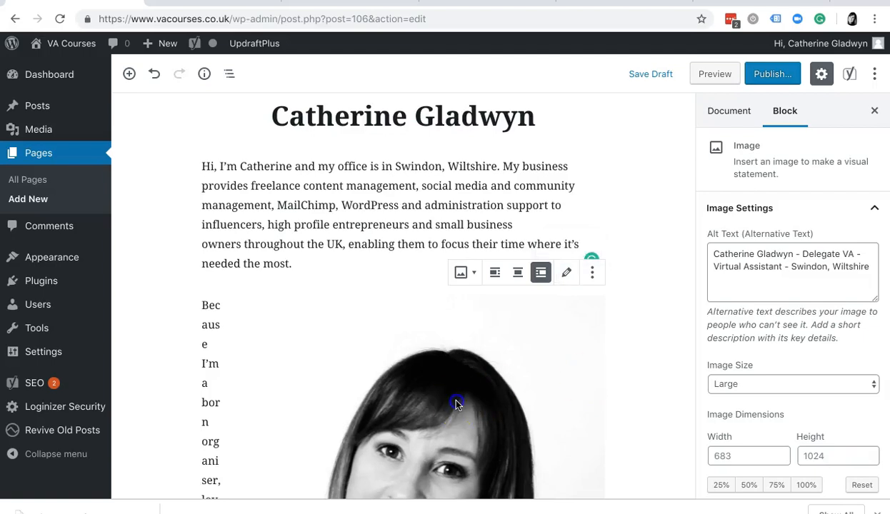
Set the portrait's image size to Medium and save the page draft.
scroll(457, 405, down, 3)
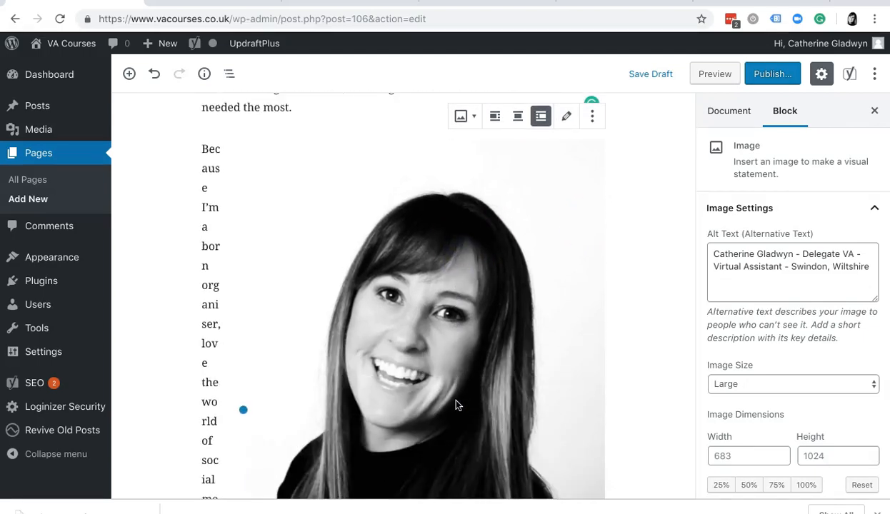
click(780, 386)
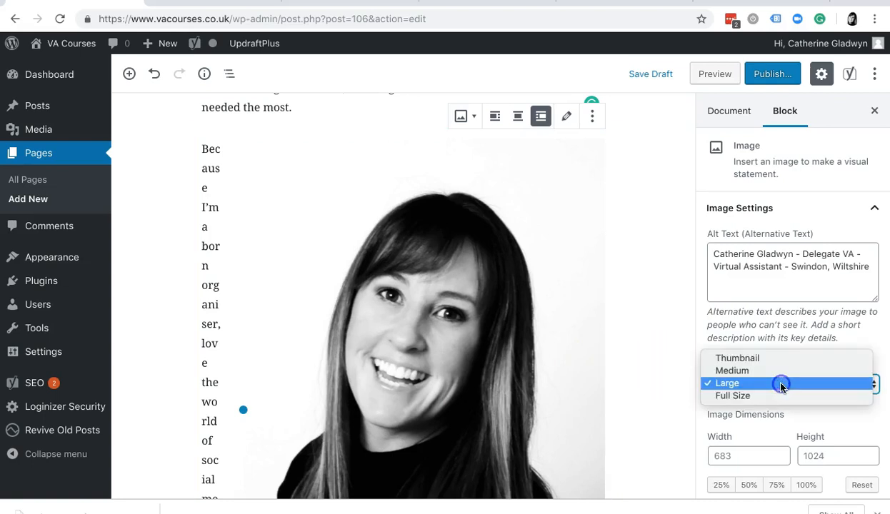
click(769, 370)
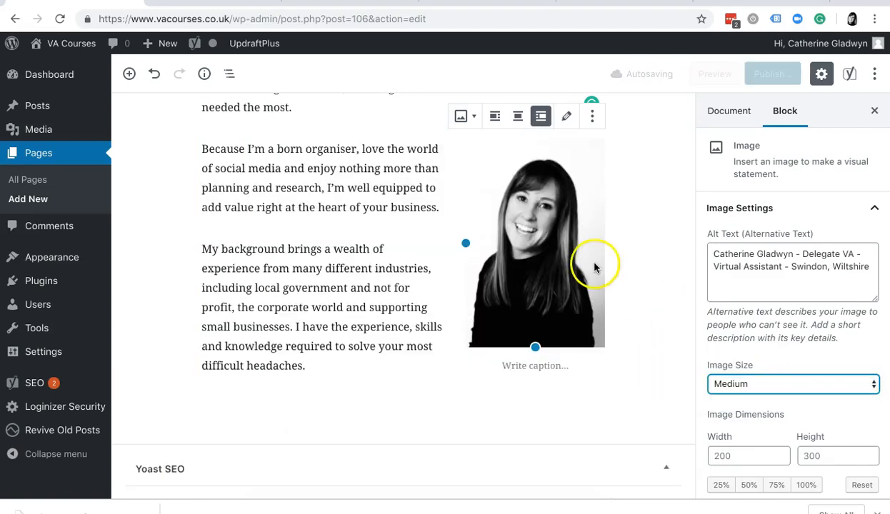
scroll(592, 264, up, 2)
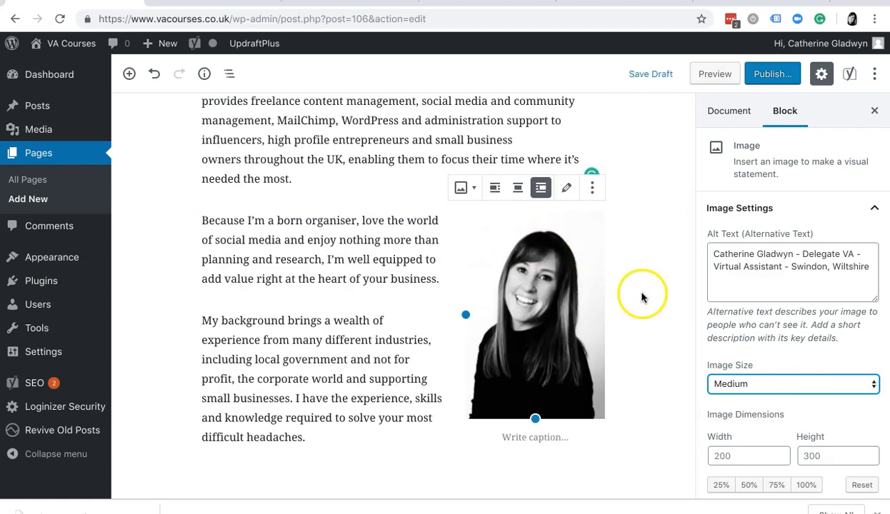
scroll(639, 297, down, 2)
scroll(639, 302, down, 2)
scroll(639, 302, up, 4)
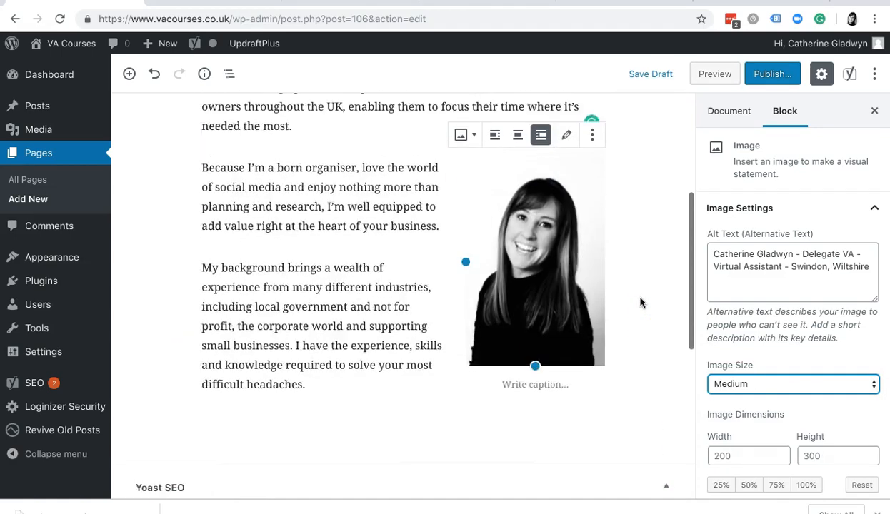
scroll(639, 302, down, 1)
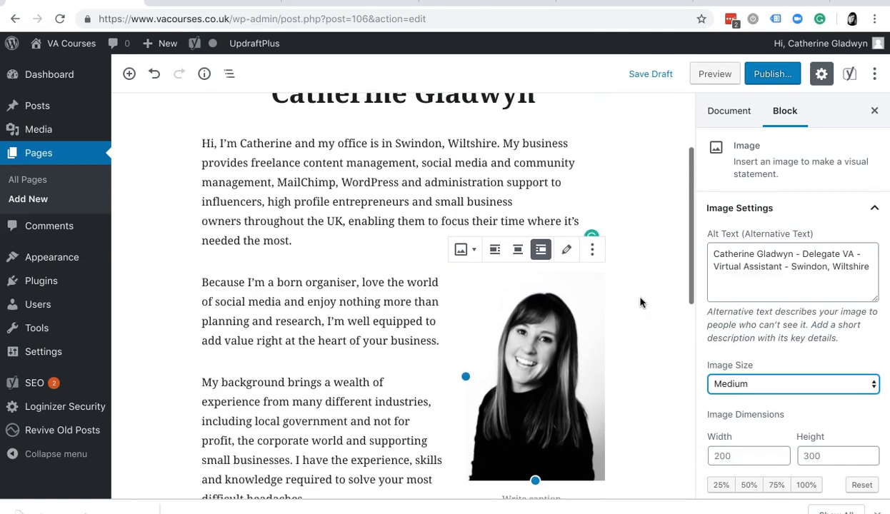
click(653, 74)
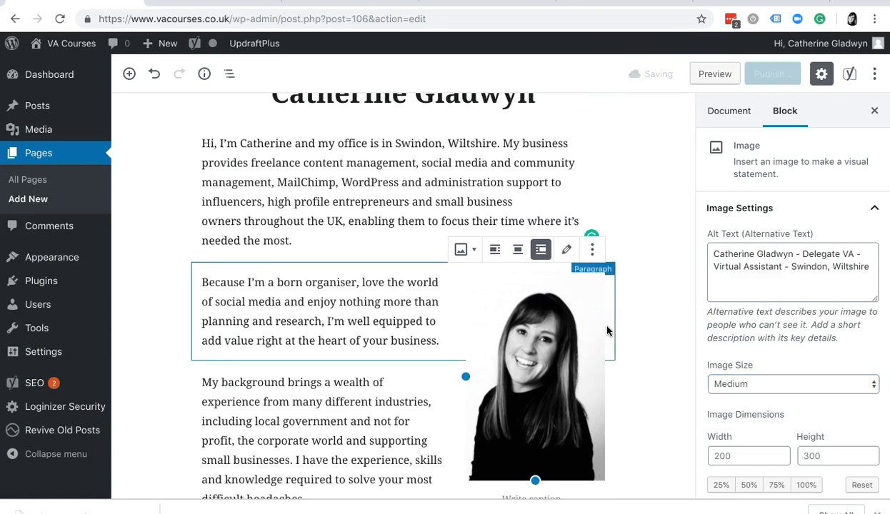
click(784, 357)
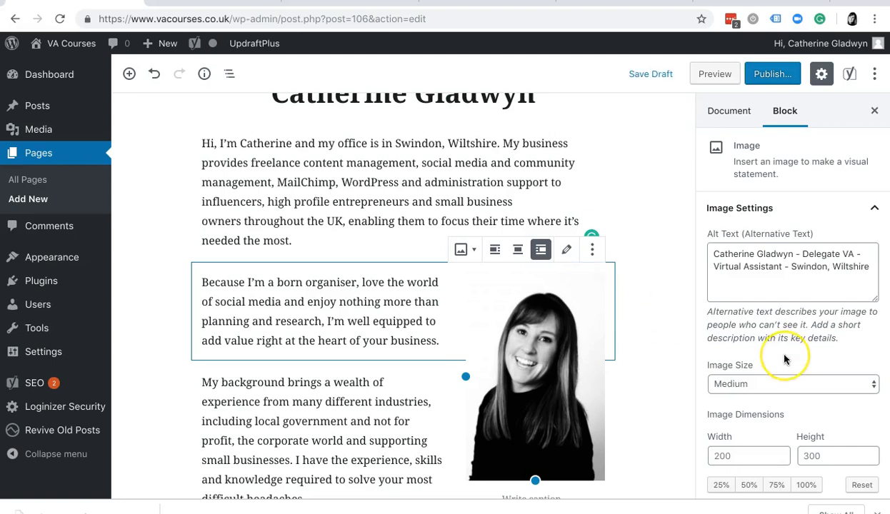
scroll(784, 357, down, 4)
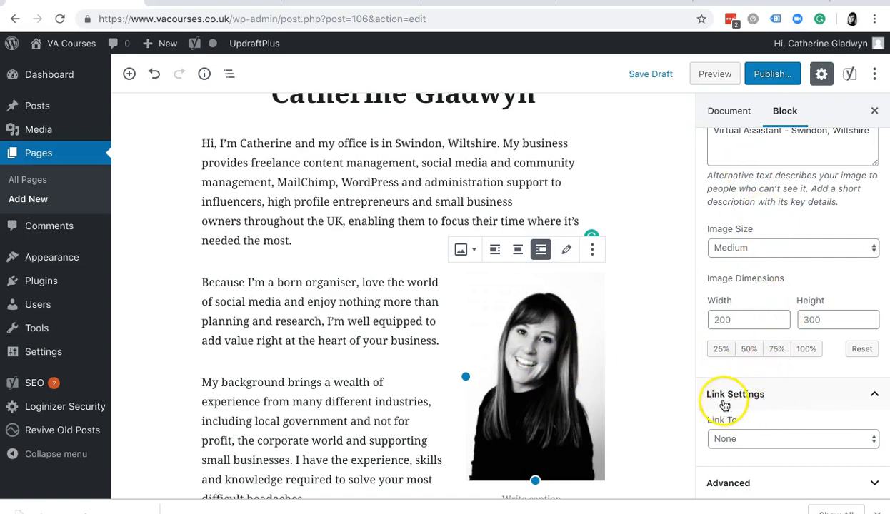
click(743, 439)
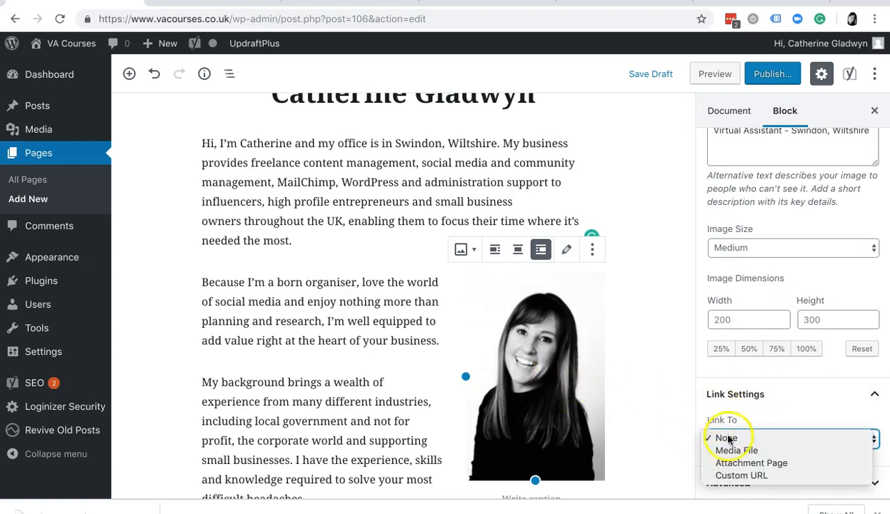
click(733, 476)
scroll(739, 435, down, 2)
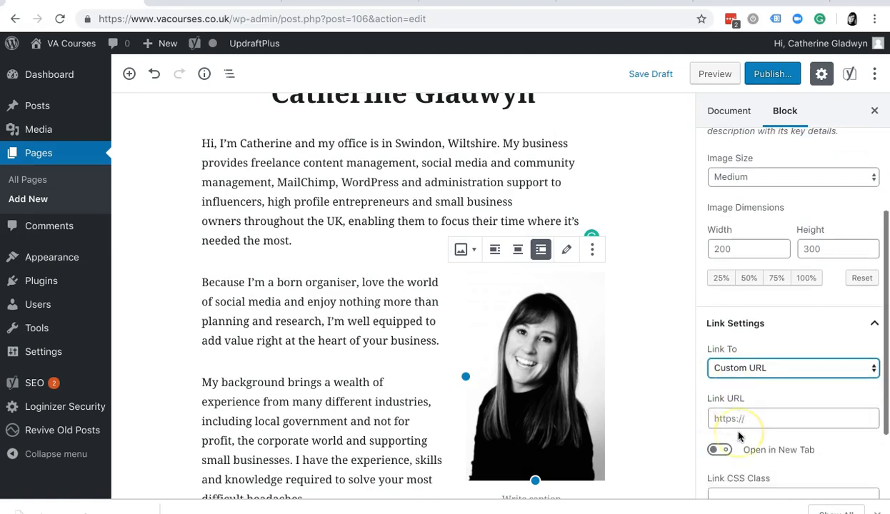
scroll(739, 434, down, 3)
click(755, 311)
text(https:/)
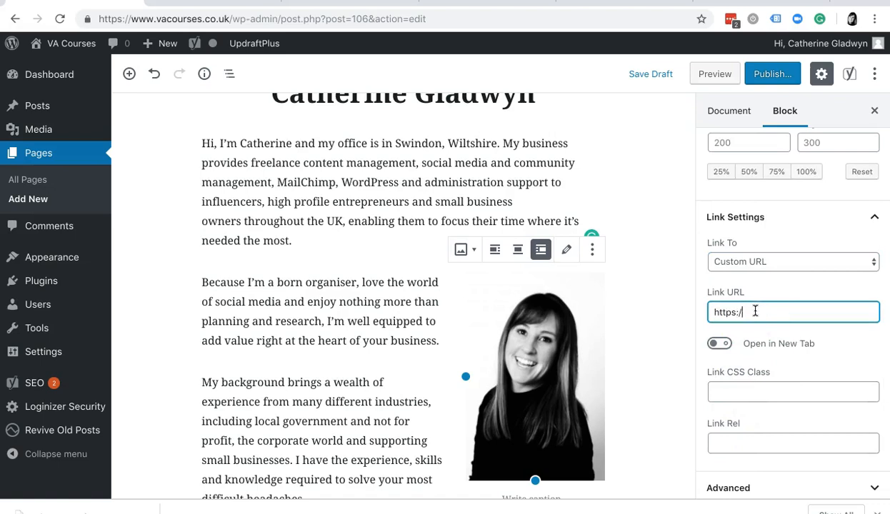
text(/www.delegateva.co.uk)
drag(751, 312, 703, 317)
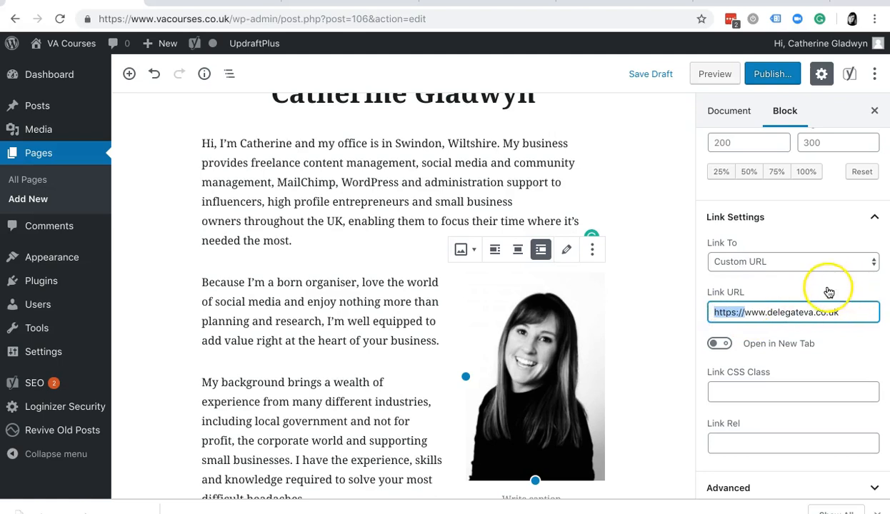
Make the portrait's link open in a new tab and save the draft.
click(720, 345)
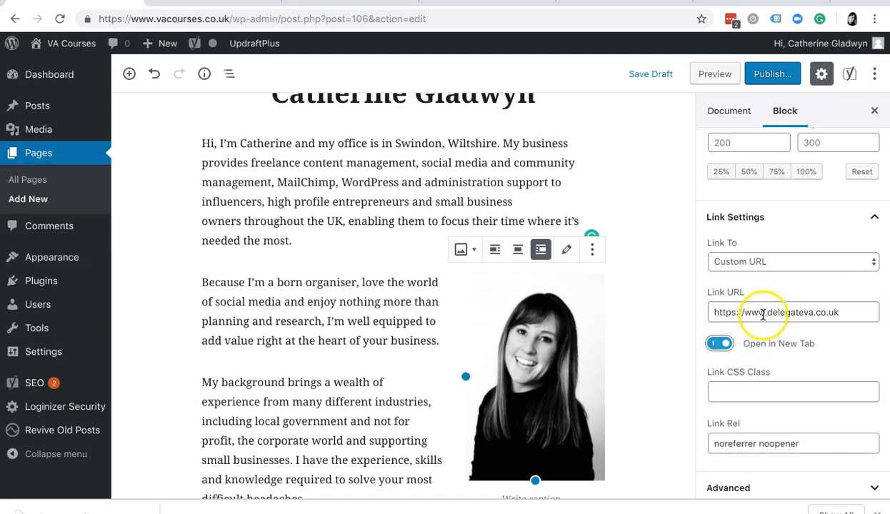
click(582, 337)
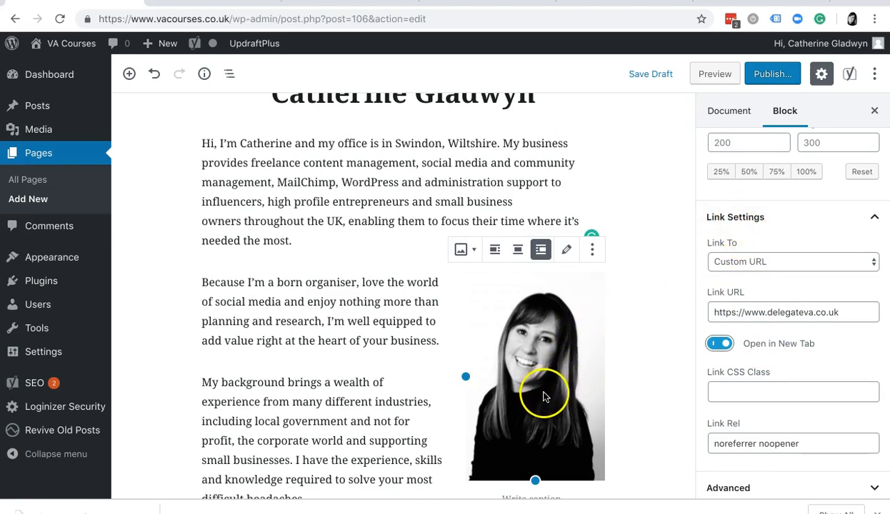
click(656, 77)
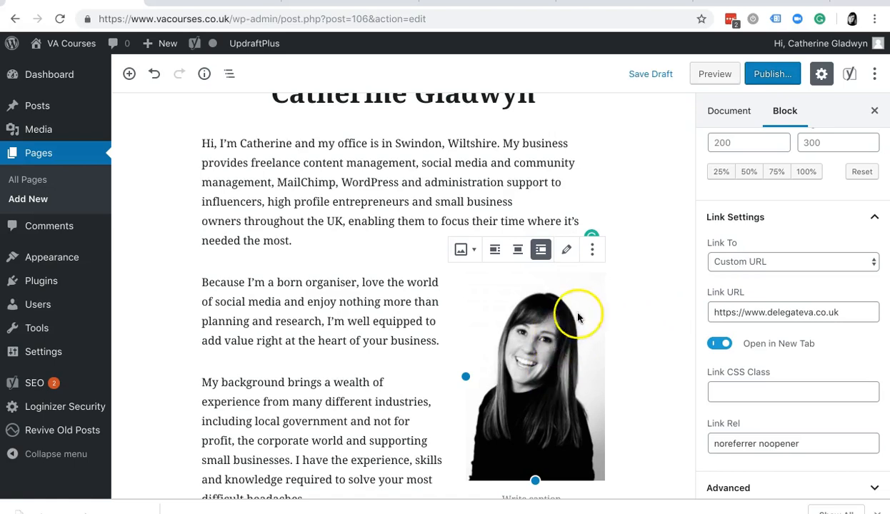
Preview the About Me page and follow the portrait's link to check the website it opens.
click(715, 73)
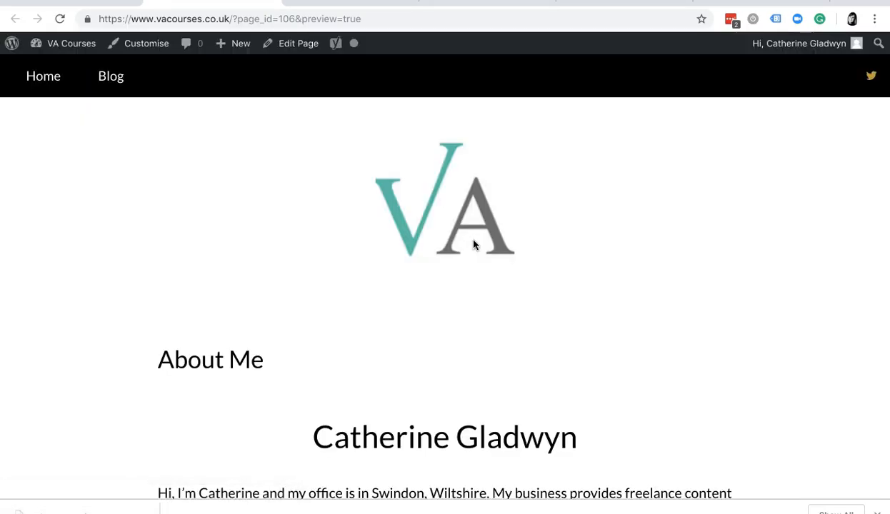
scroll(473, 244, down, 5)
scroll(474, 245, down, 4)
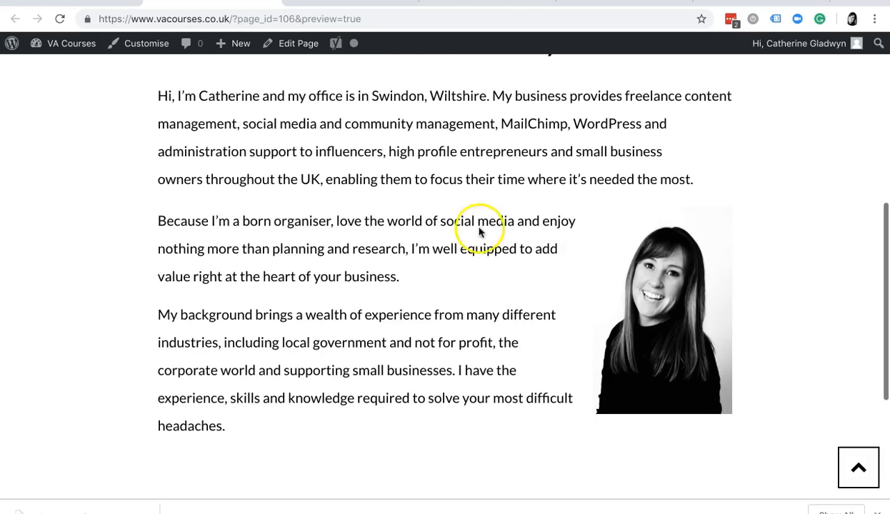
scroll(691, 332, down, 1)
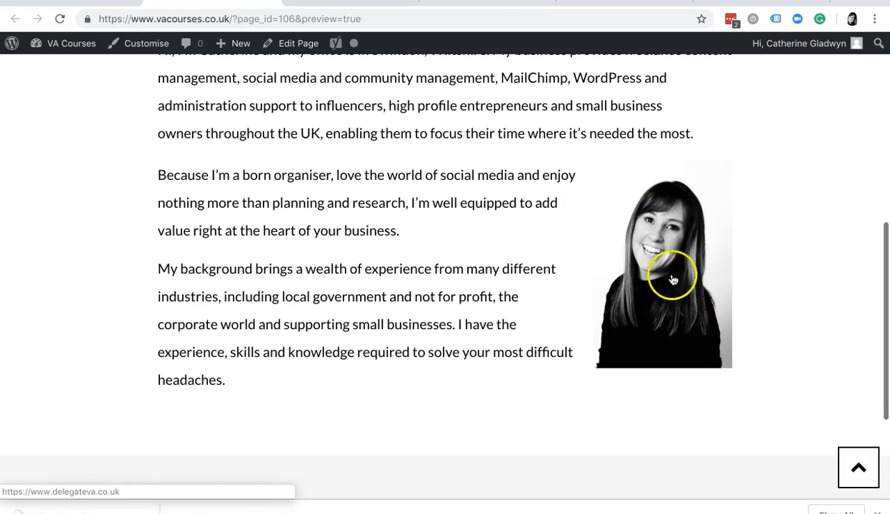
click(646, 344)
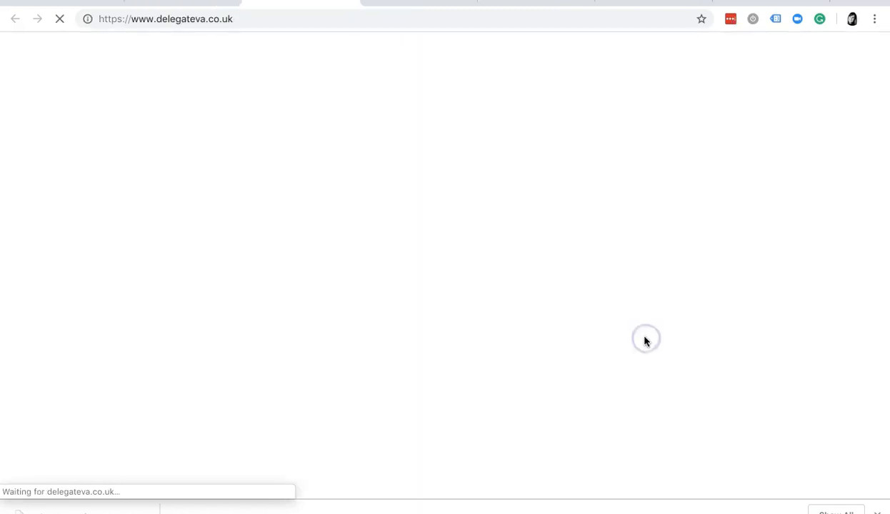
drag(197, 18, 89, 22)
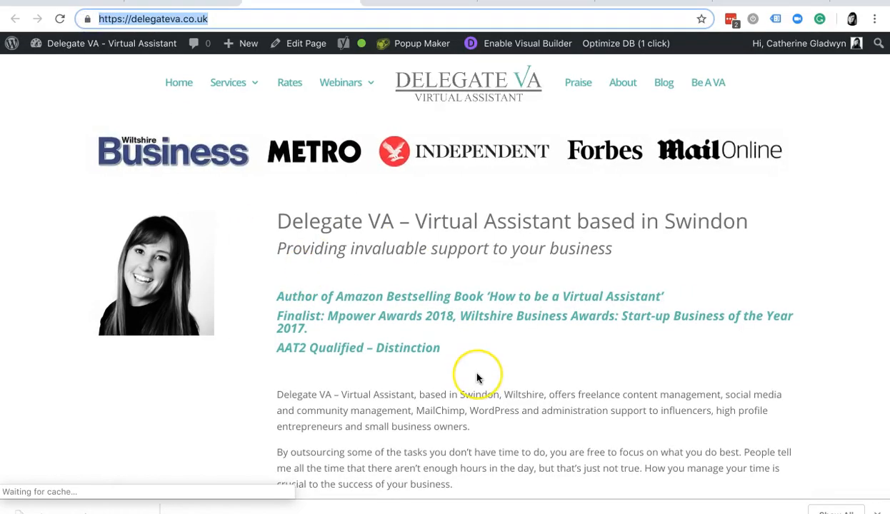
scroll(477, 378, down, 3)
scroll(477, 377, up, 3)
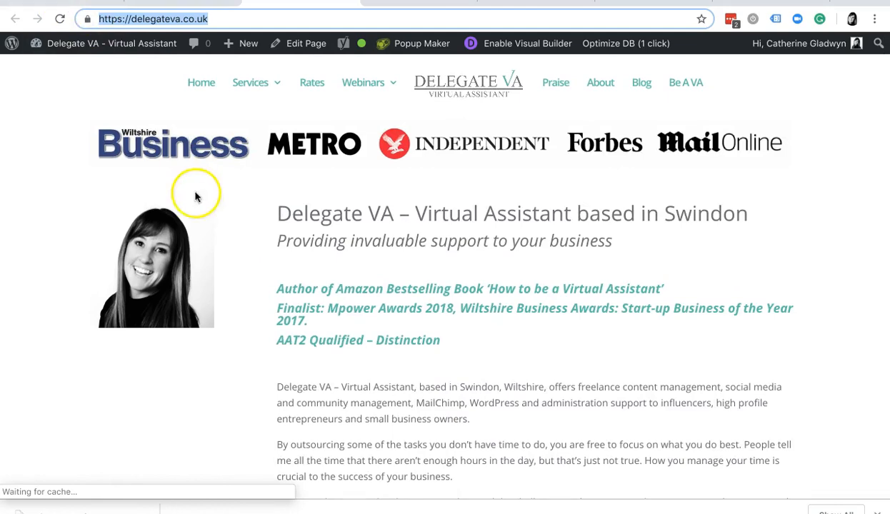
Return to the page editor and remove the portrait's link by setting its target to None.
click(171, 5)
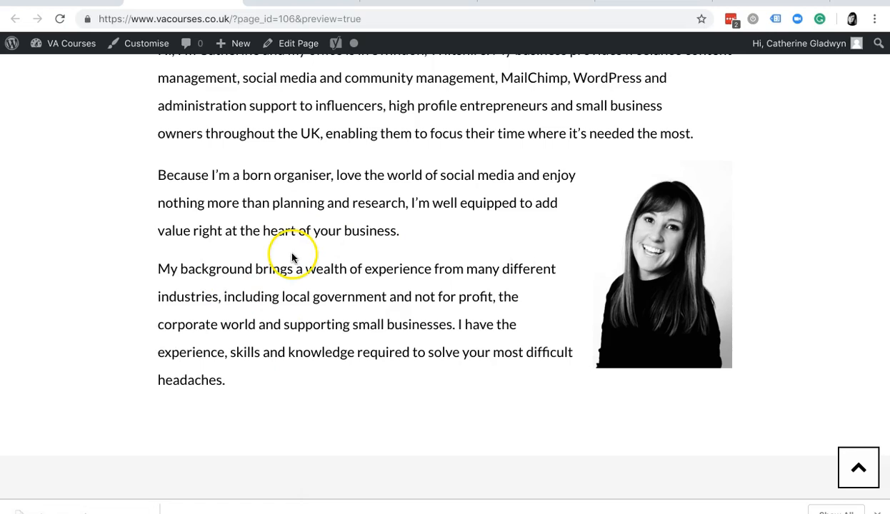
click(62, 2)
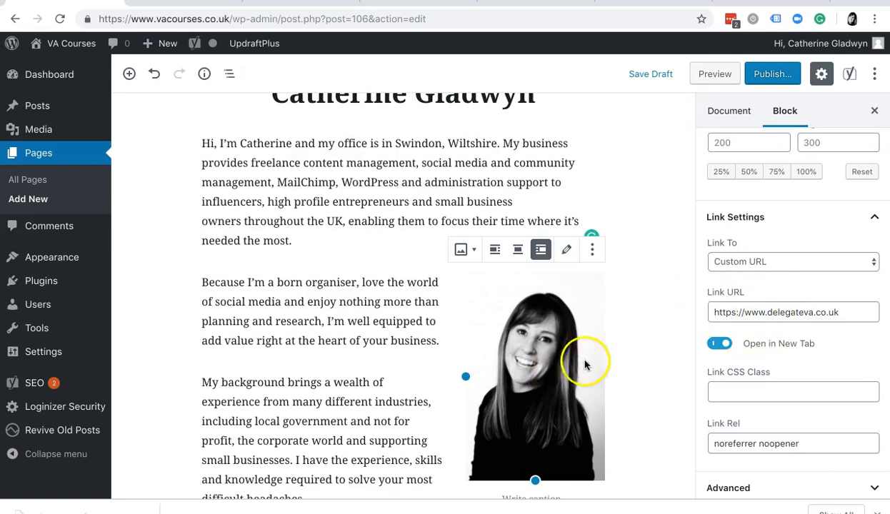
click(793, 262)
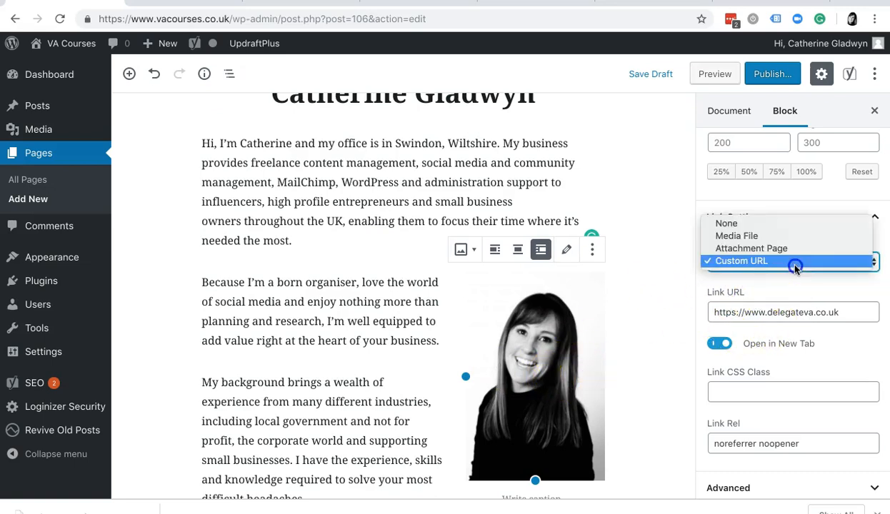
click(776, 228)
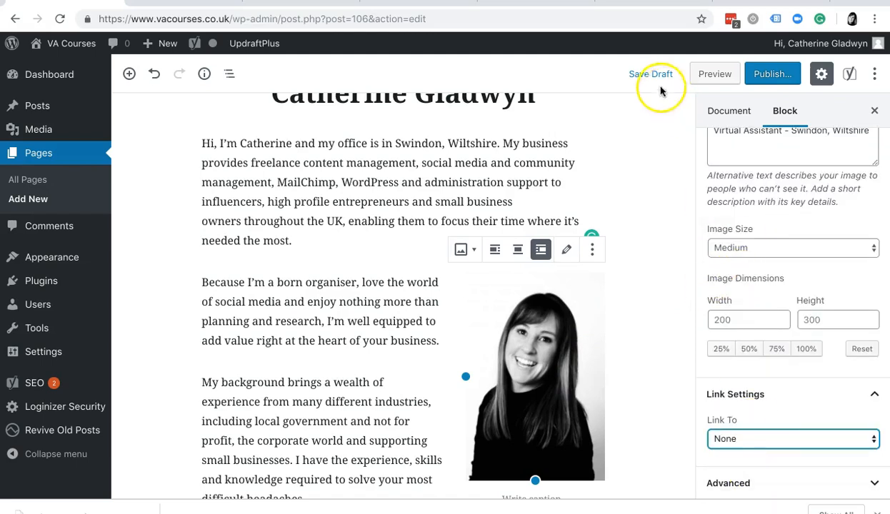
Preview the About Me page again and test whether the portrait still acts as a link.
click(717, 74)
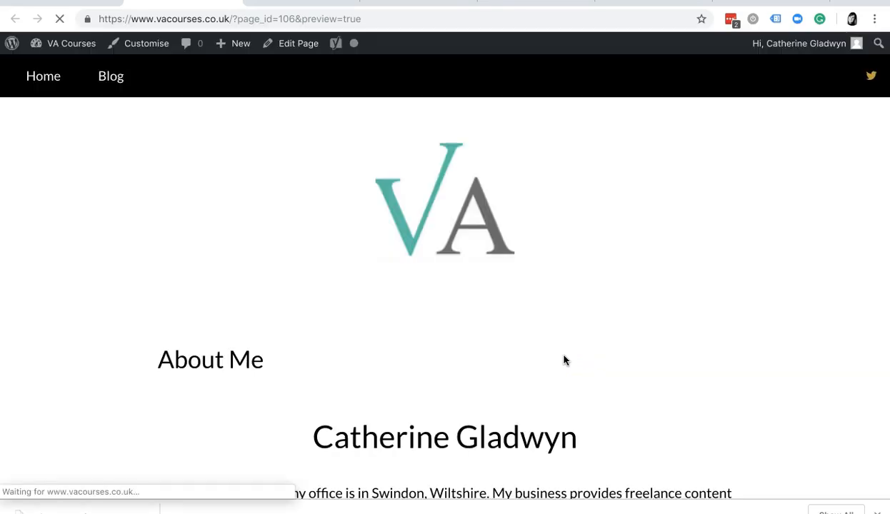
scroll(563, 360, down, 5)
scroll(563, 356, down, 1)
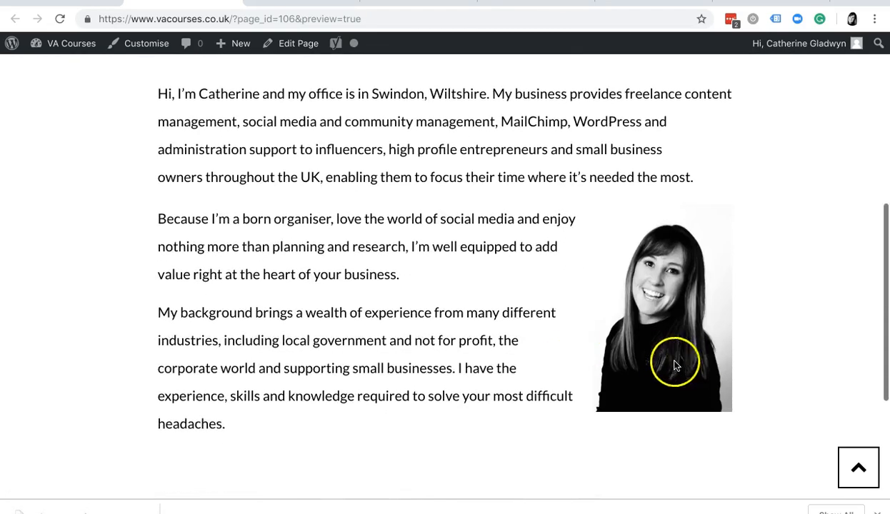
click(639, 377)
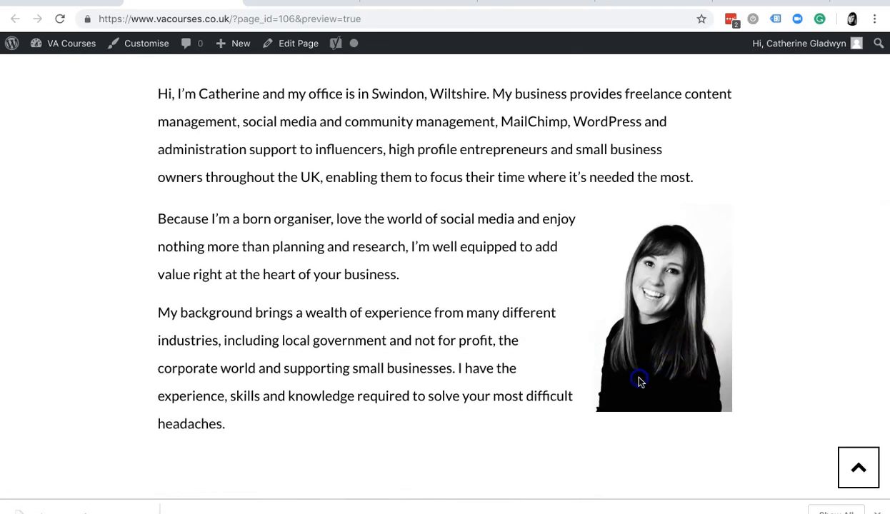
click(618, 276)
click(630, 357)
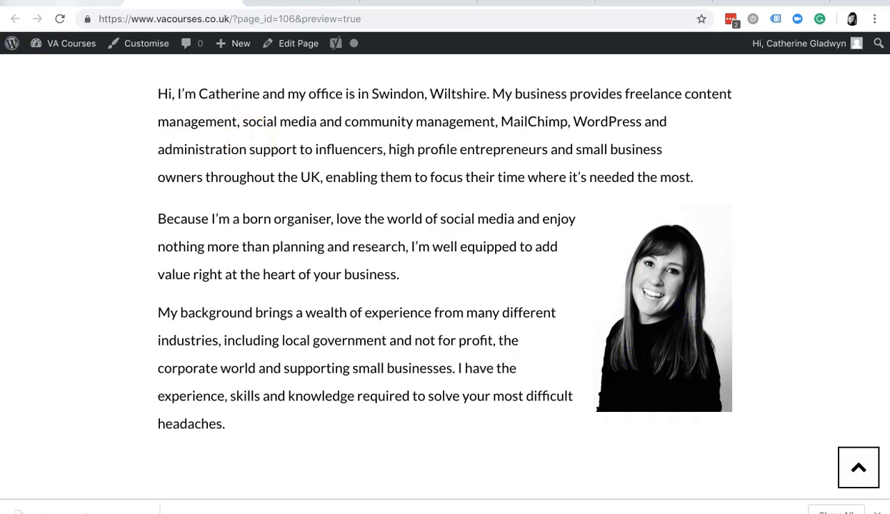
Return to the page editor and place the cursor in the About Me page title.
click(81, 4)
scroll(403, 288, up, 3)
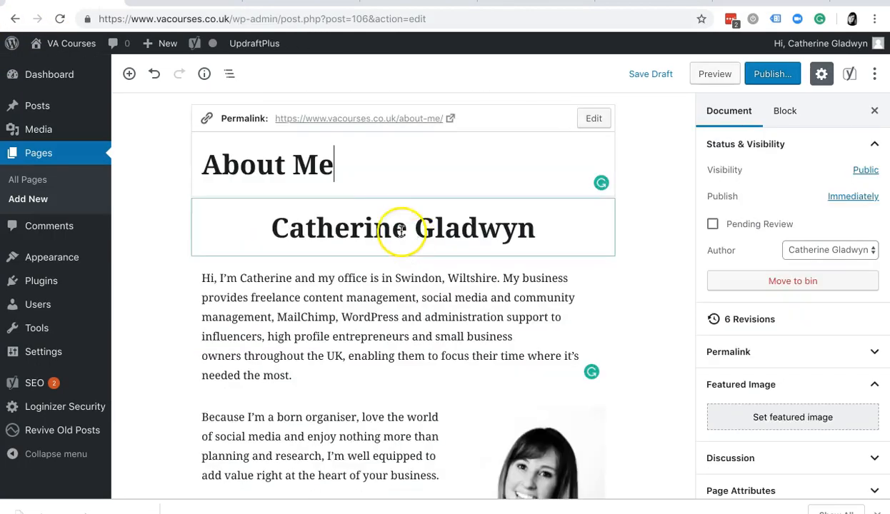
click(343, 168)
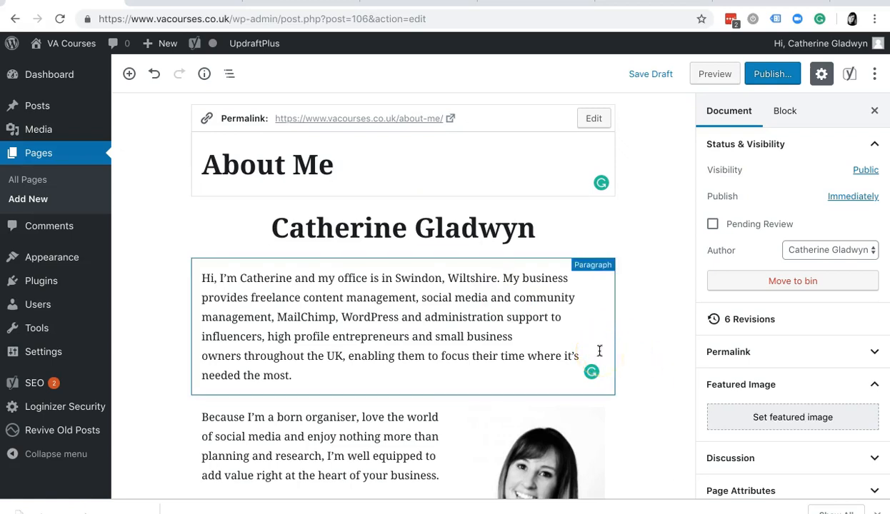
Upload VA.png from the Desktop as a new media file for the page's featured image.
scroll(651, 373, down, 2)
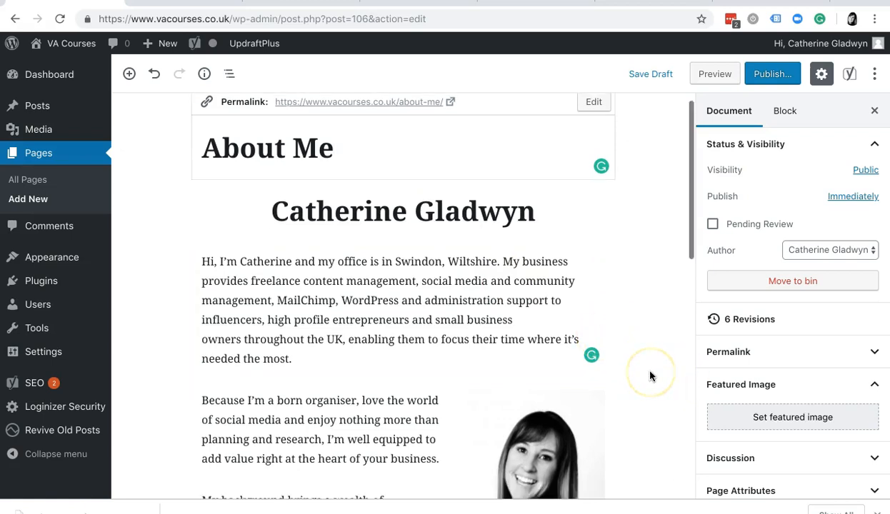
click(798, 424)
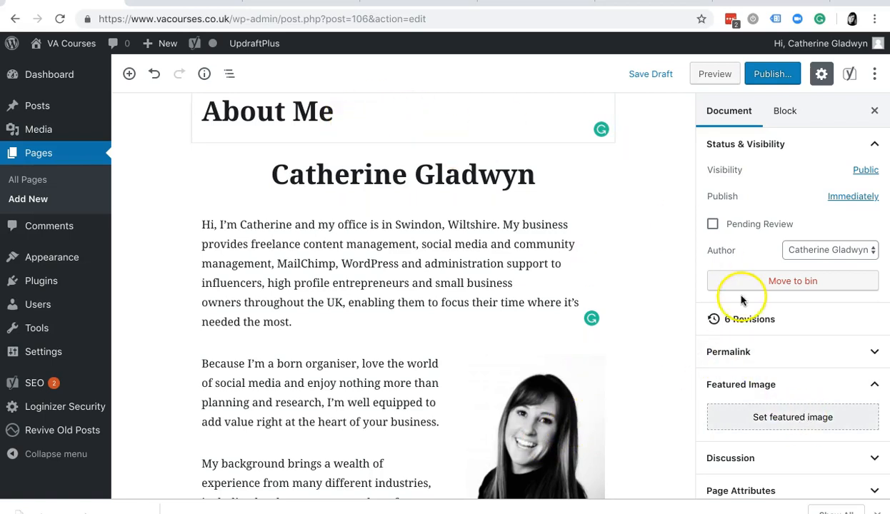
click(777, 420)
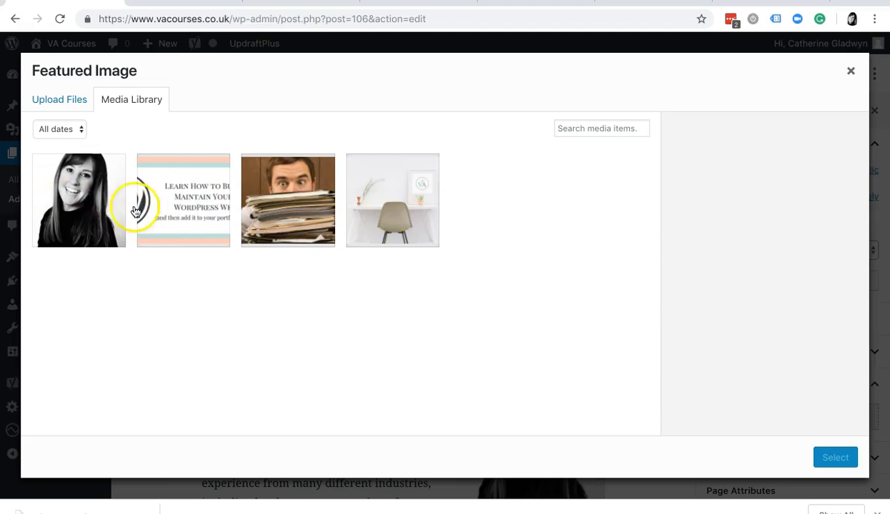
click(66, 103)
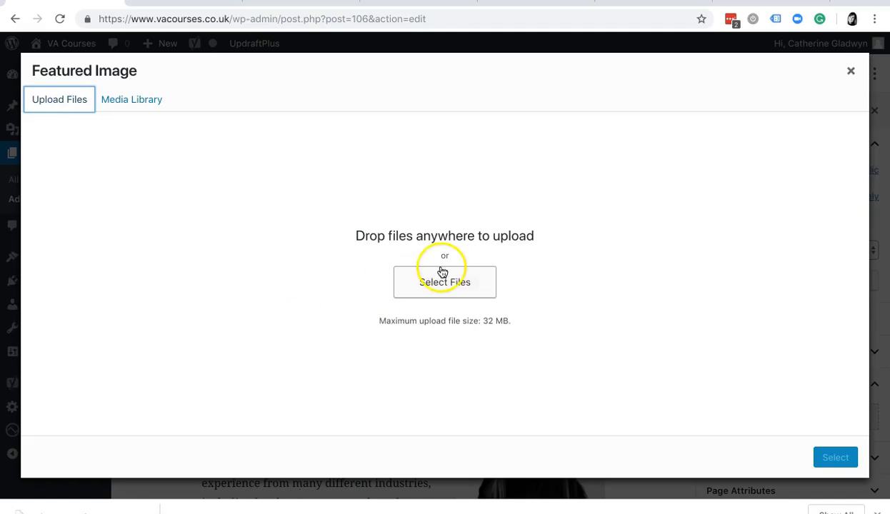
click(461, 286)
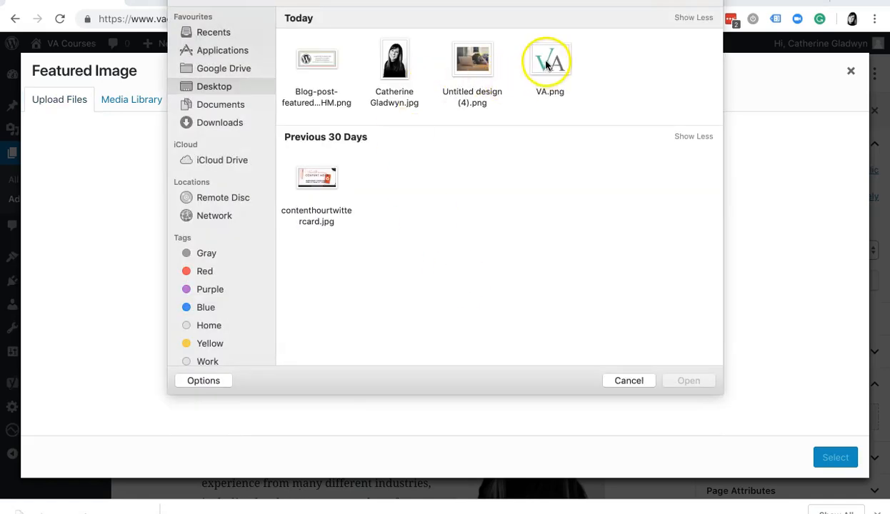
click(548, 57)
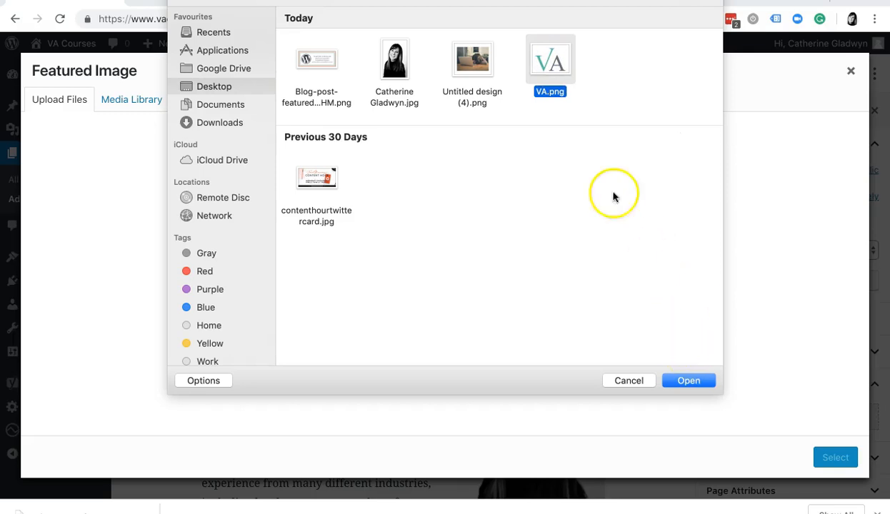
click(699, 385)
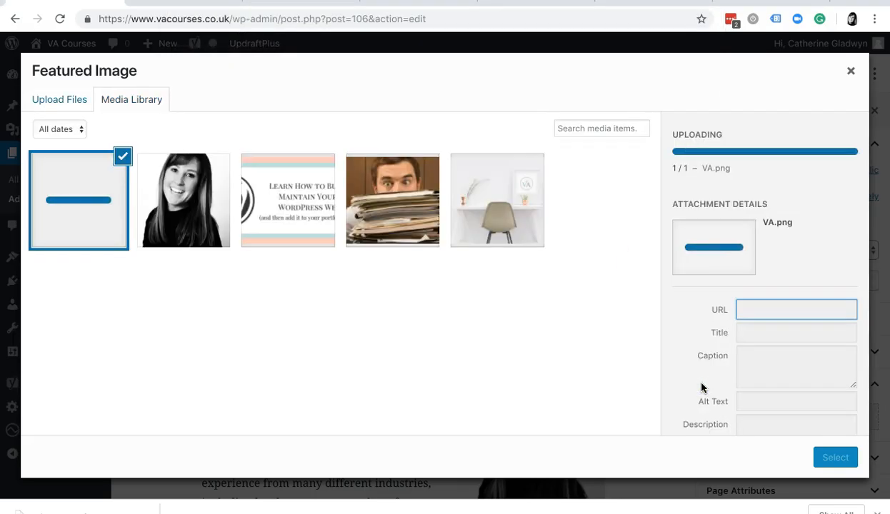
Replace the uploaded VA logo's title with the copied owner and business name, and use the same text as its alt text.
double_click(775, 291)
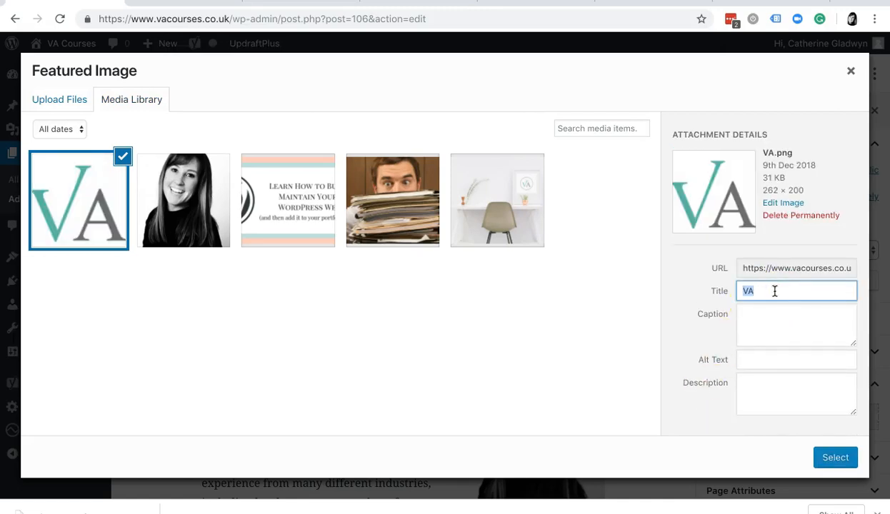
key(ctrl+v)
key(Tab)
key(Tab)
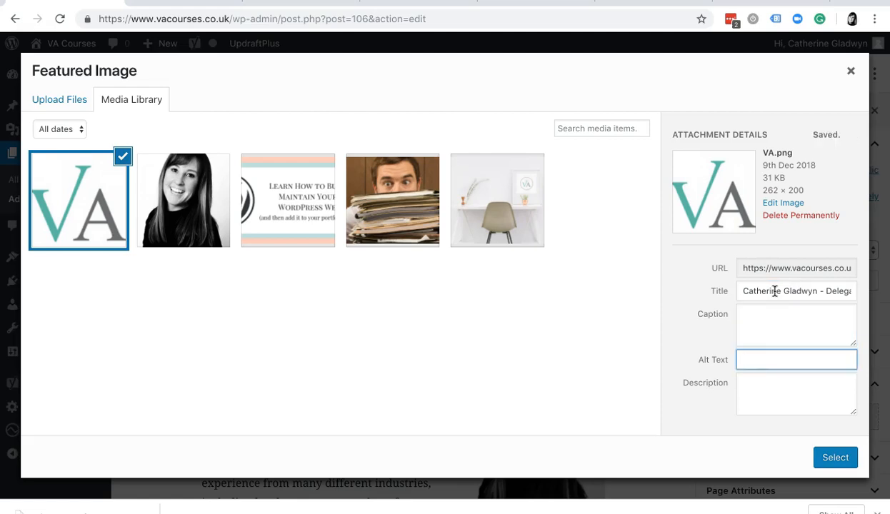
key(ctrl+v)
click(758, 317)
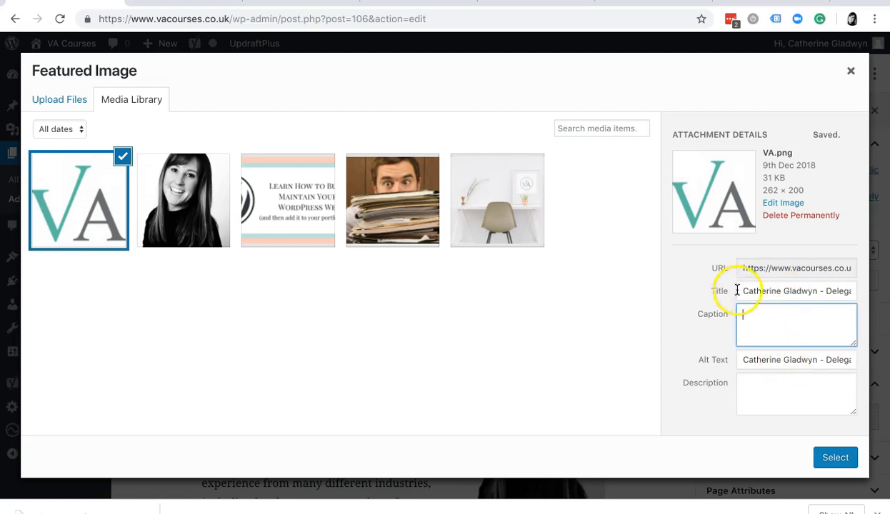
drag(745, 364, 719, 367)
click(821, 359)
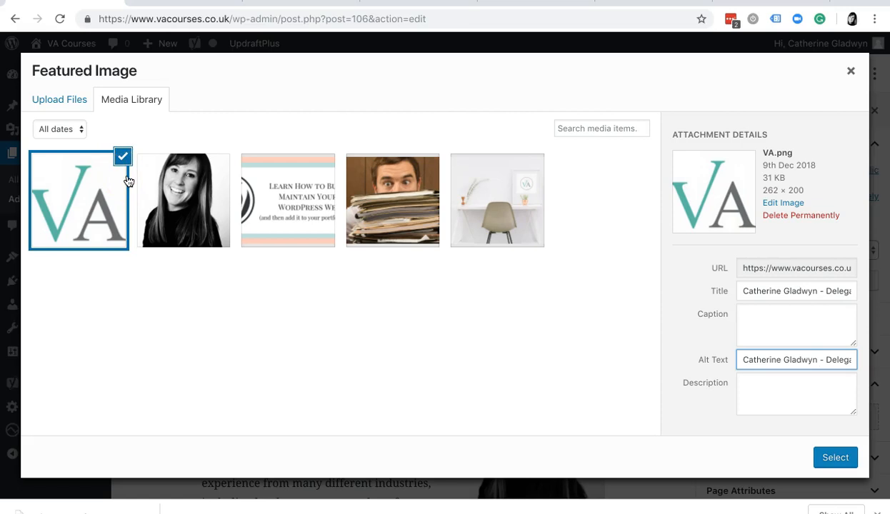
Set the VA logo as the About Me page's featured image and collapse the featured image settings.
click(838, 458)
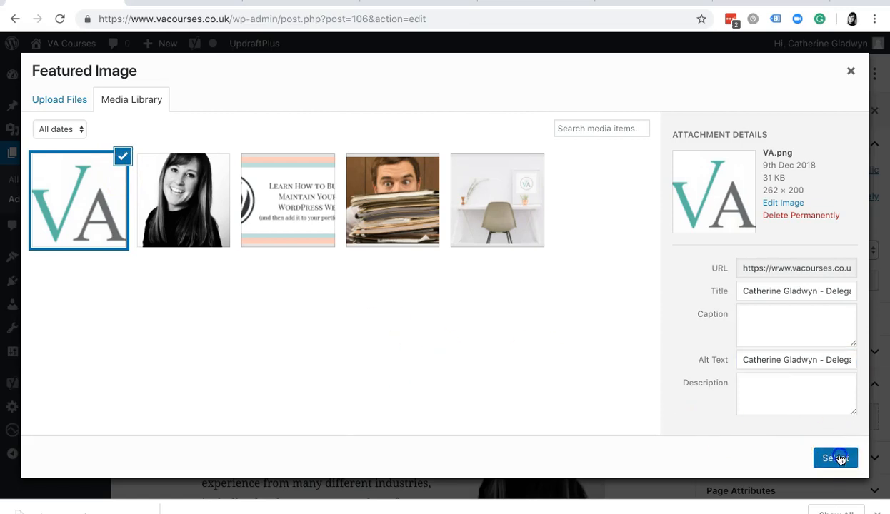
scroll(745, 370, down, 3)
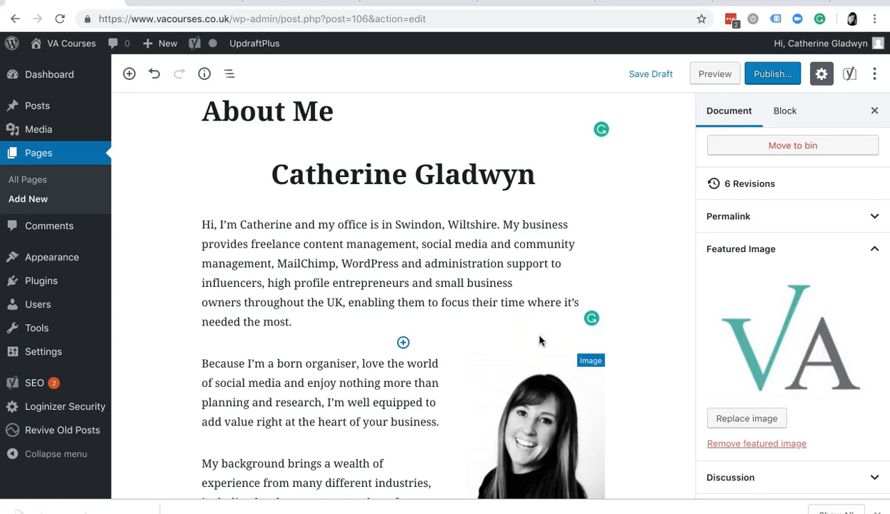
scroll(631, 357, up, 1)
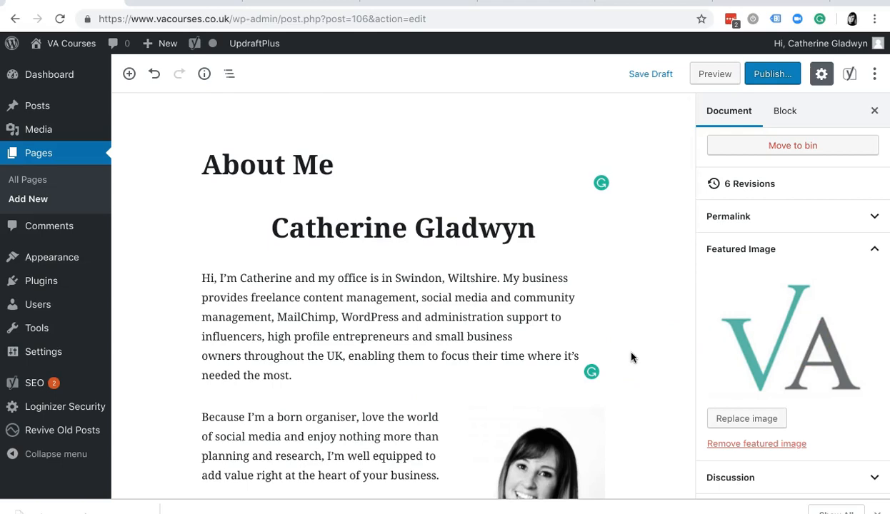
click(874, 250)
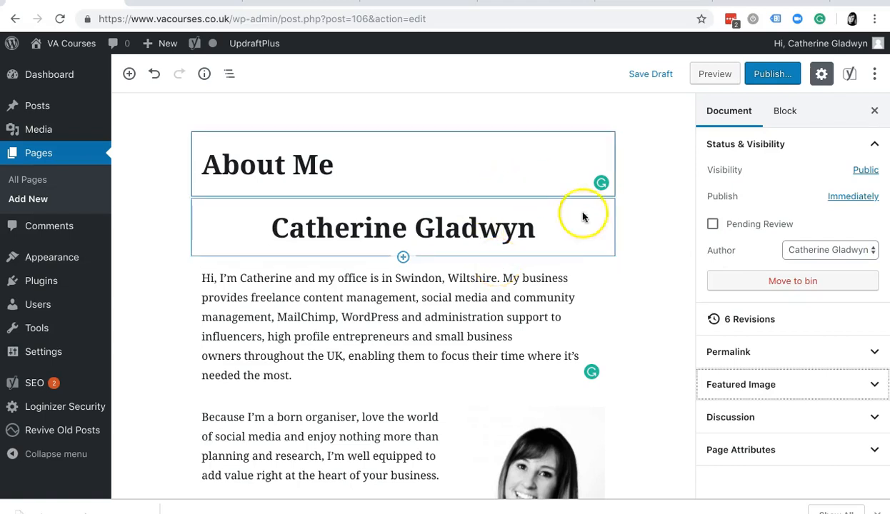
Show the About Me page's permalink settings and compare the URL slug with the page title.
click(873, 350)
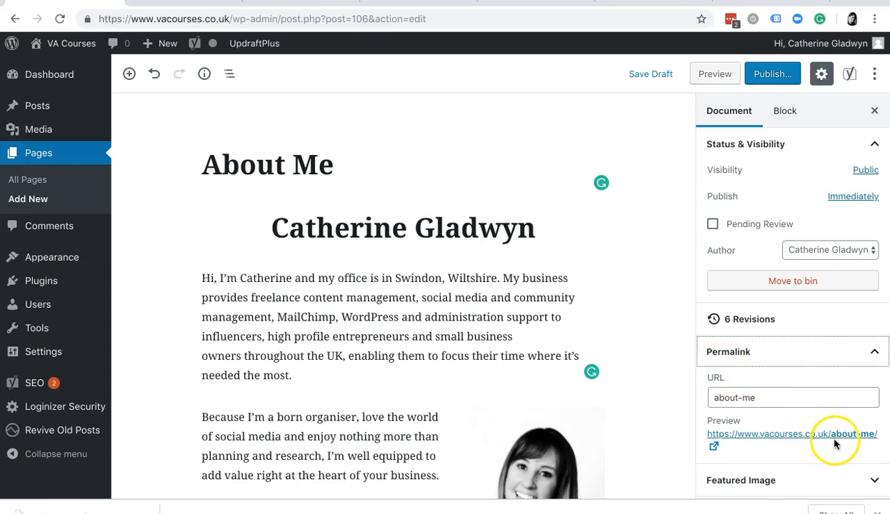
drag(330, 169, 191, 166)
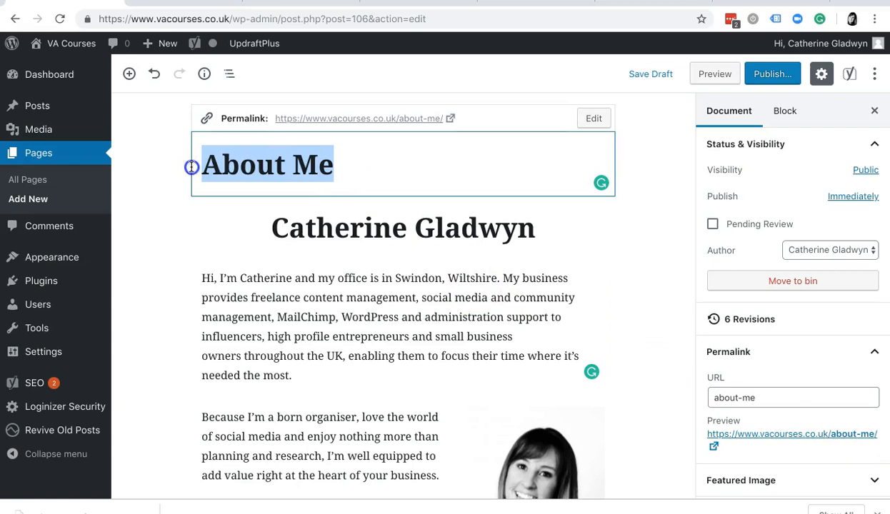
click(343, 174)
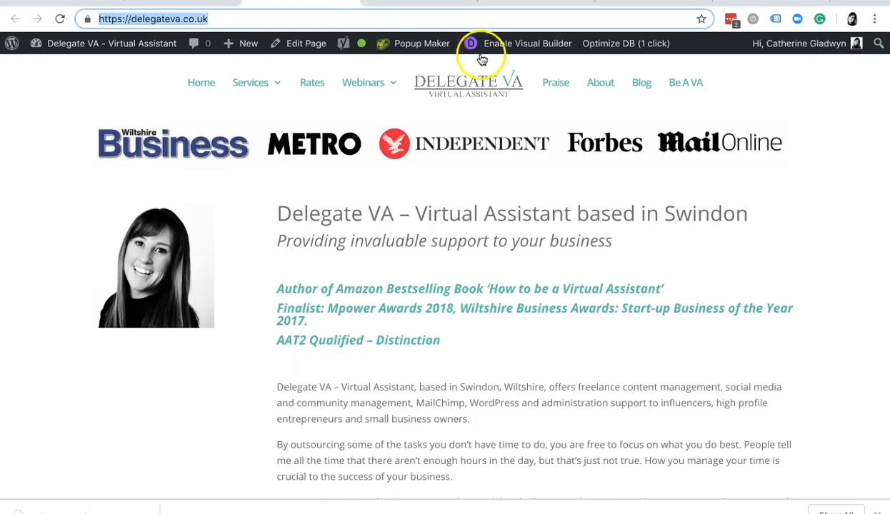
Open the Praise page on the Delegate VA website to examine its URL, and return to the About Me page editor.
click(557, 88)
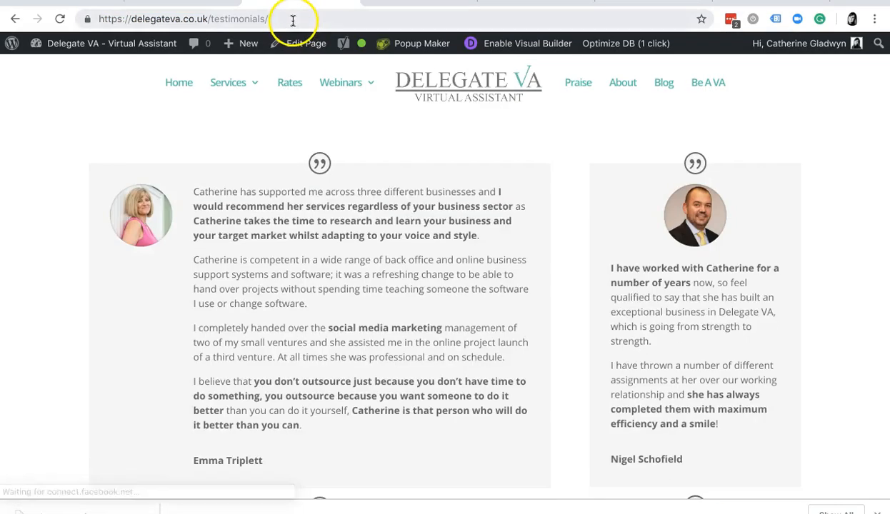
drag(292, 21, 84, 20)
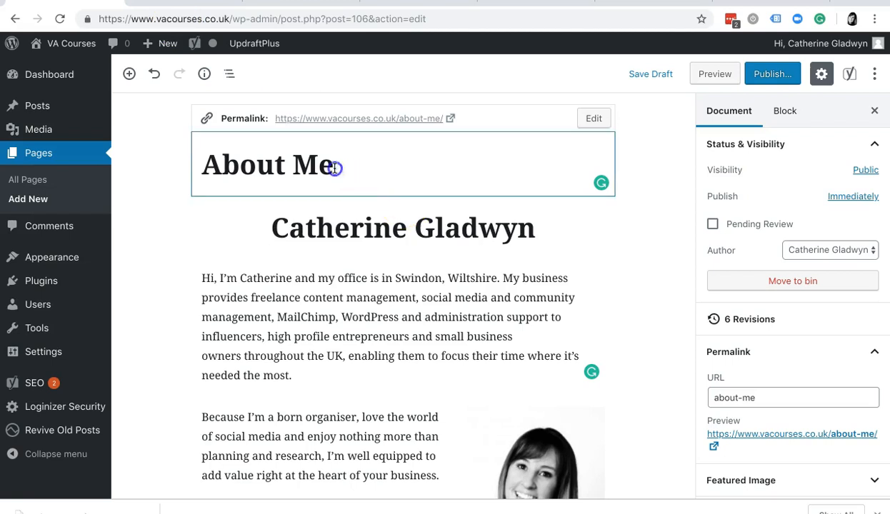
drag(331, 166, 181, 162)
click(342, 170)
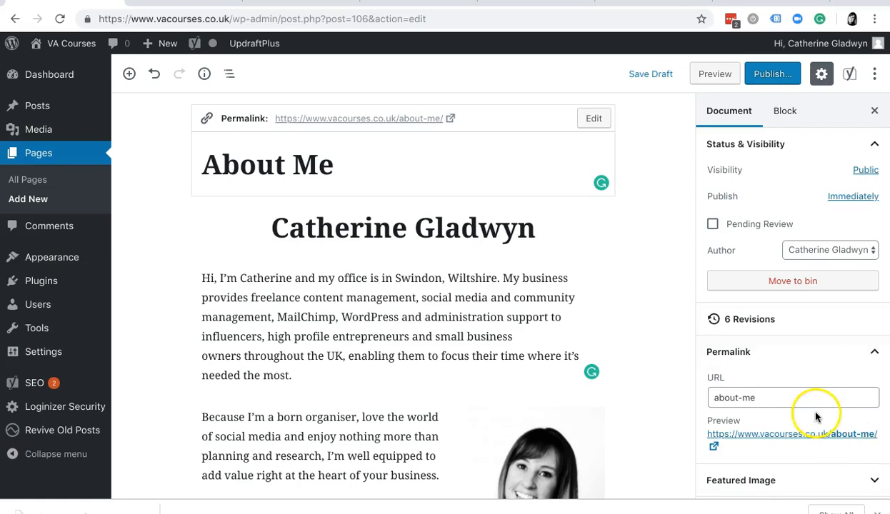
Shorten the page's permalink slug to "about" and collapse the permalink settings.
scroll(814, 413, down, 2)
mouse_move(738, 336)
mouse_down()
mouse_move(798, 339)
mouse_move(742, 350)
mouse_up()
key(BackSpace)
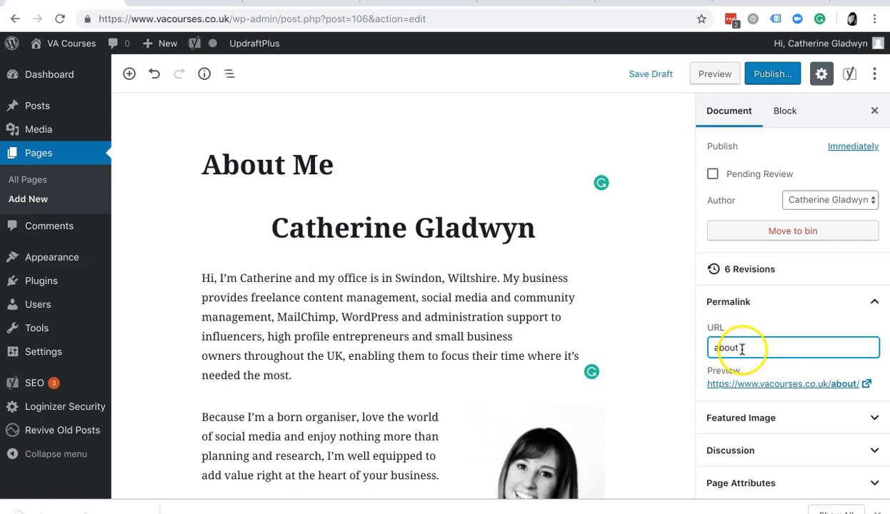
click(874, 303)
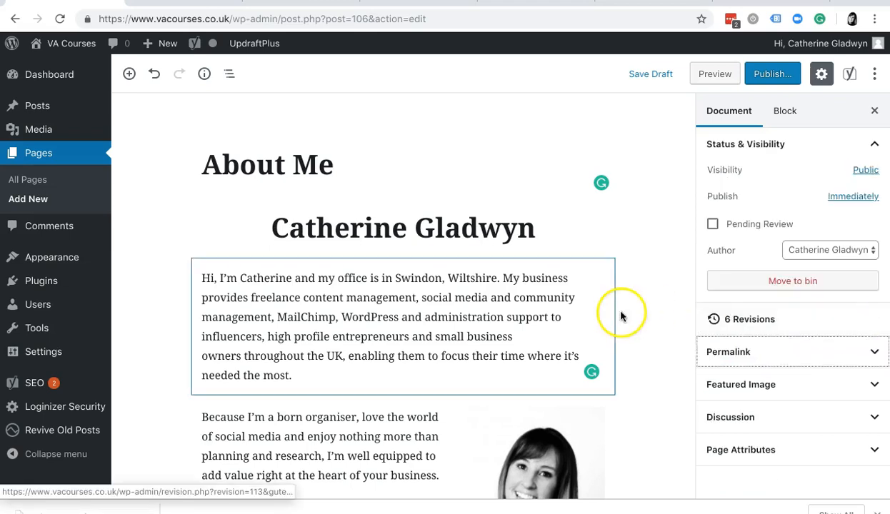
Recheck the page's permalink preview and save the About Me page as a draft.
click(872, 352)
scroll(802, 407, down, 1)
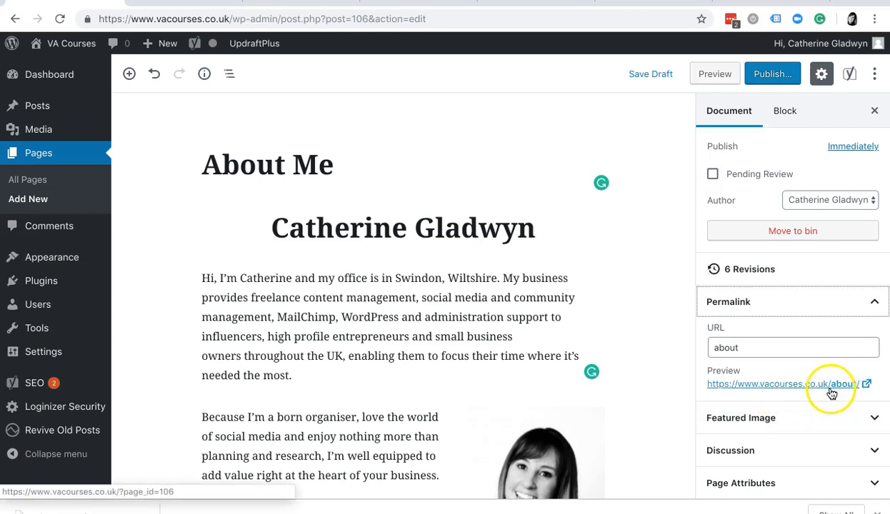
click(340, 301)
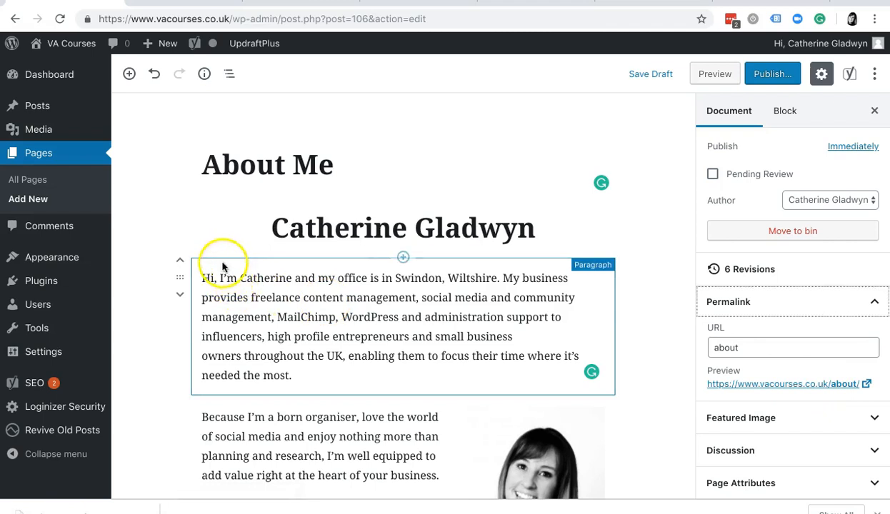
click(274, 234)
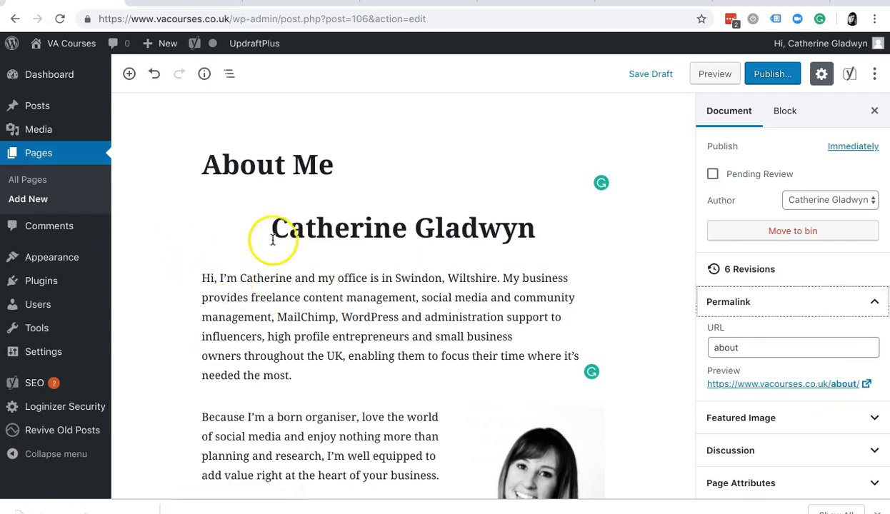
click(651, 74)
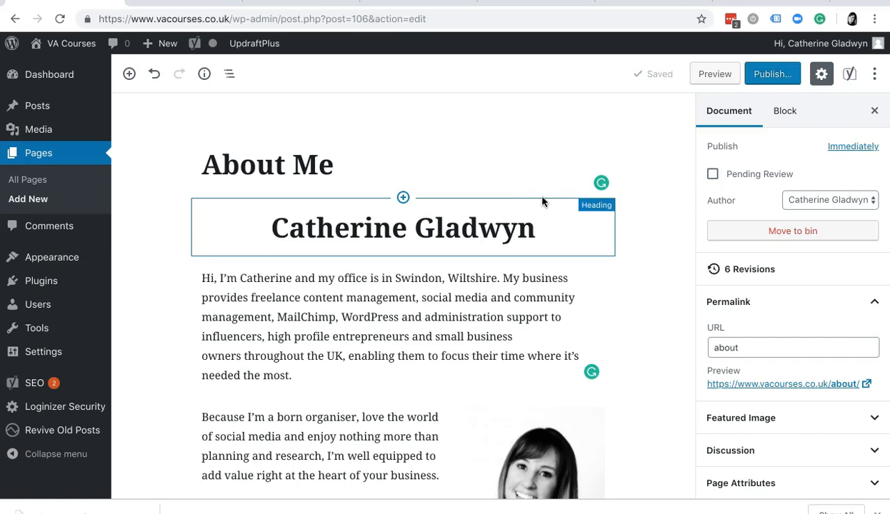
Open the site's permalink settings and examine the date and post name parts of the Day and name example URL.
mouse_move(58, 354)
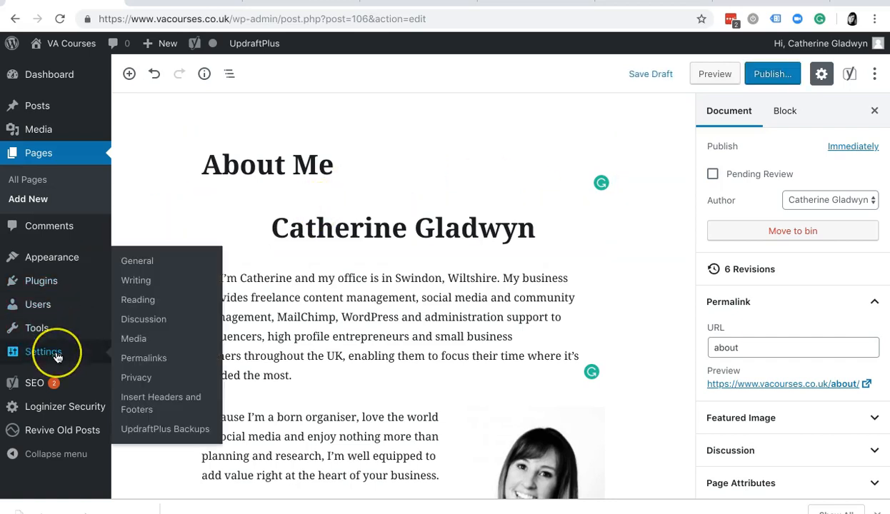
click(153, 364)
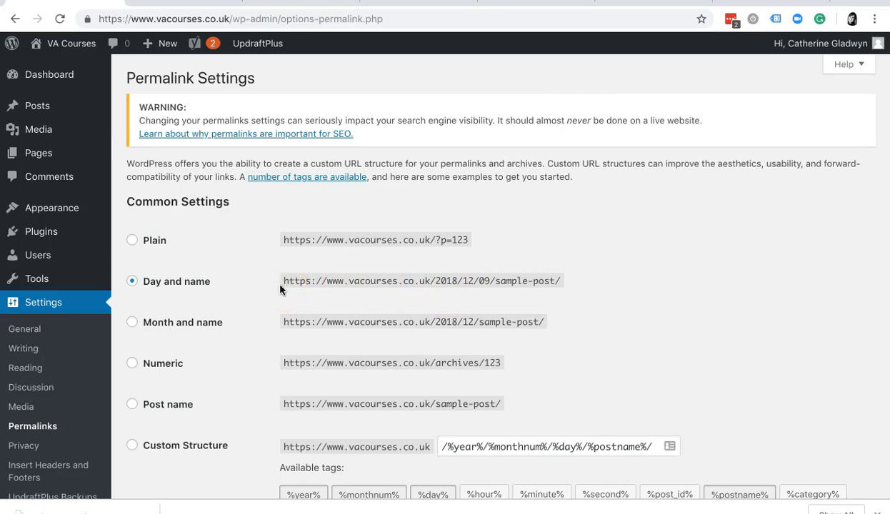
click(327, 284)
drag(327, 285, 556, 281)
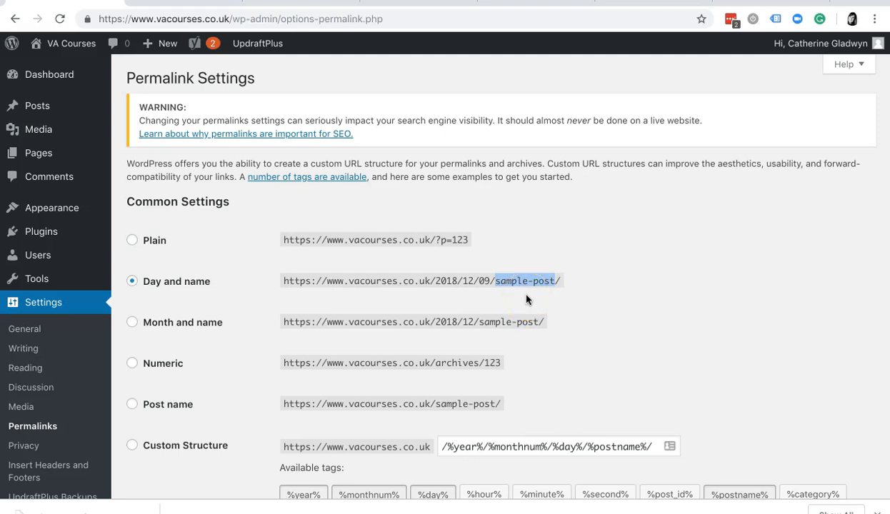
drag(435, 281, 490, 281)
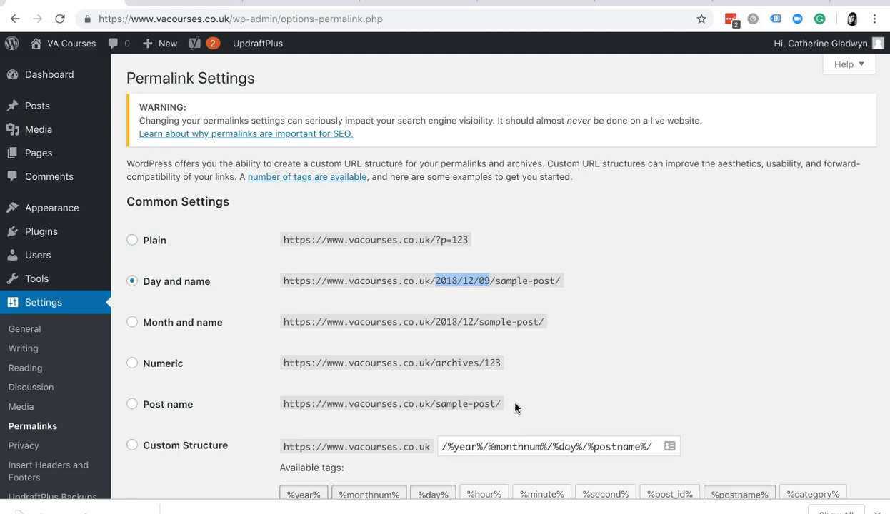
Set the site's permalink structure to Post name, save the change, and review the permalink settings.
click(132, 404)
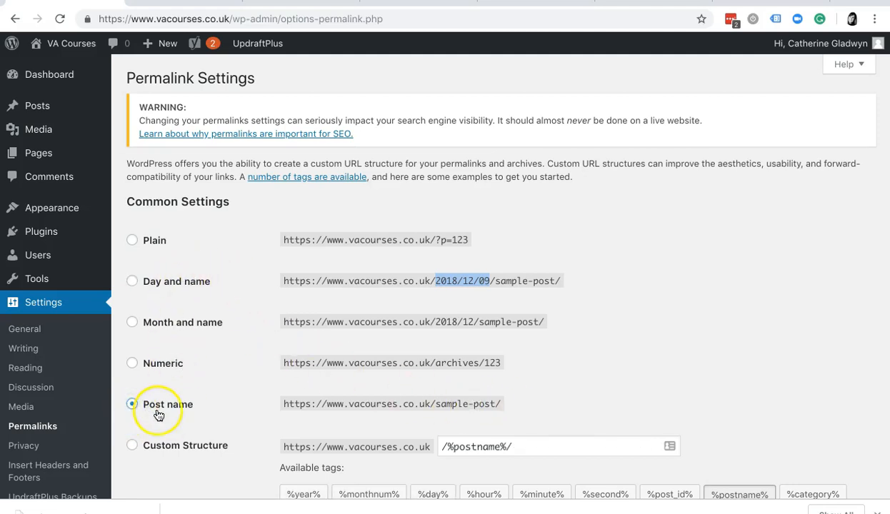
drag(328, 404, 495, 404)
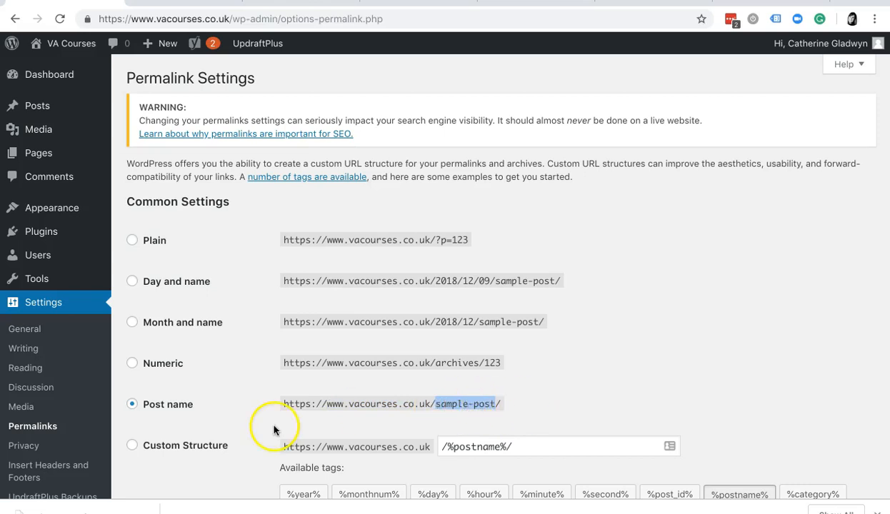
scroll(317, 404, down, 2)
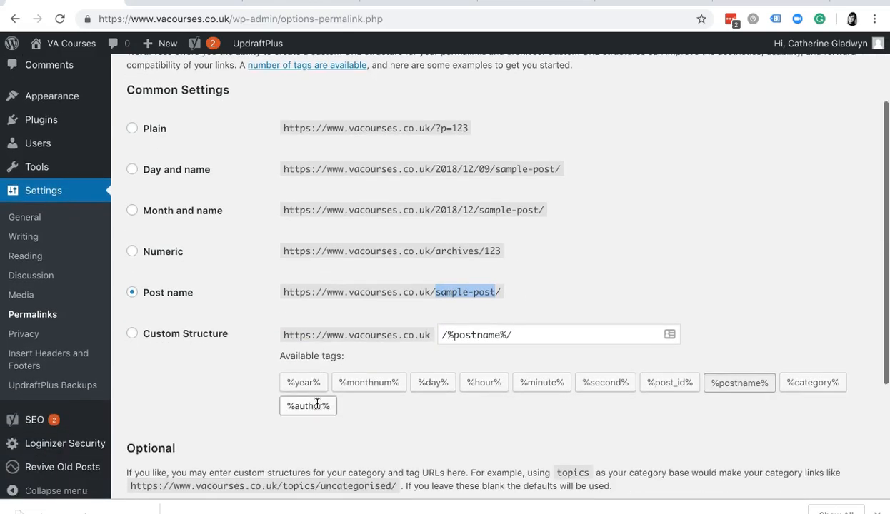
scroll(222, 380, down, 3)
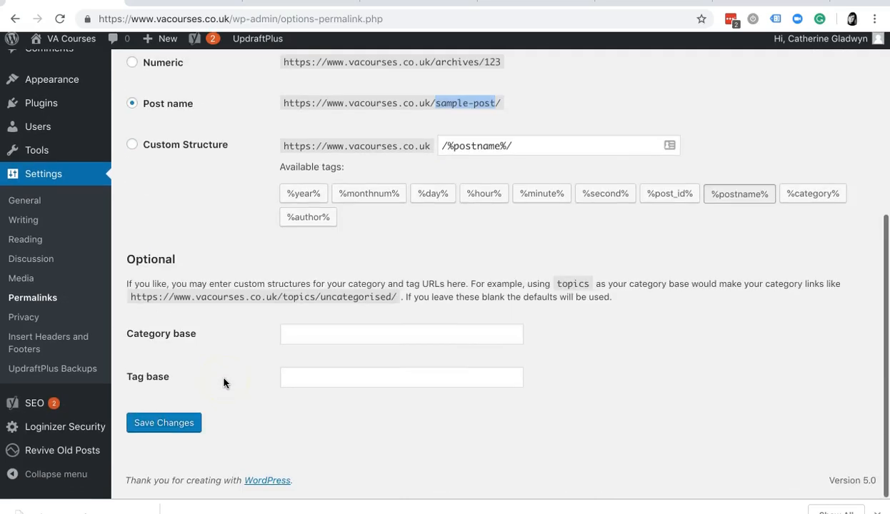
click(168, 430)
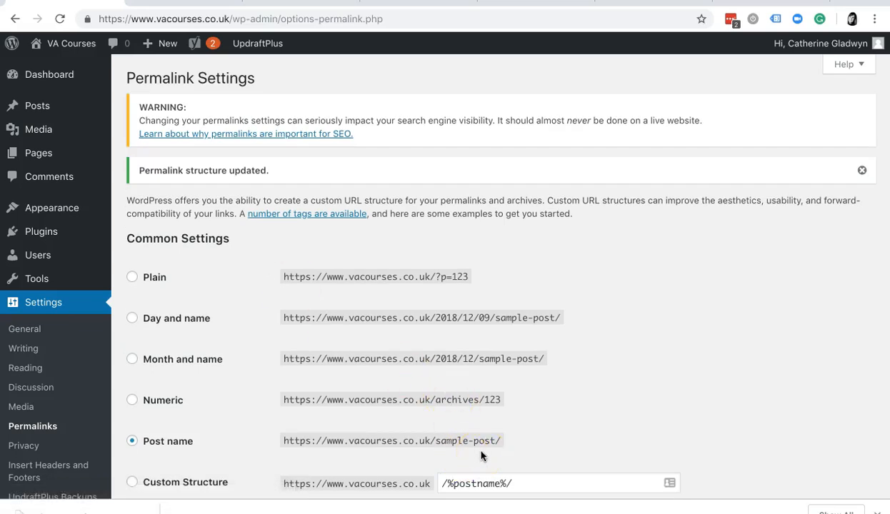
scroll(480, 454, down, 5)
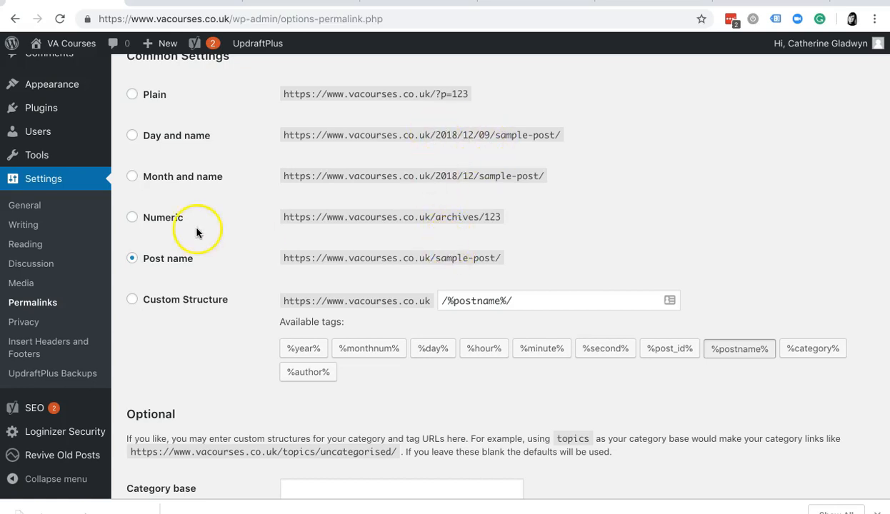
scroll(82, 194, up, 5)
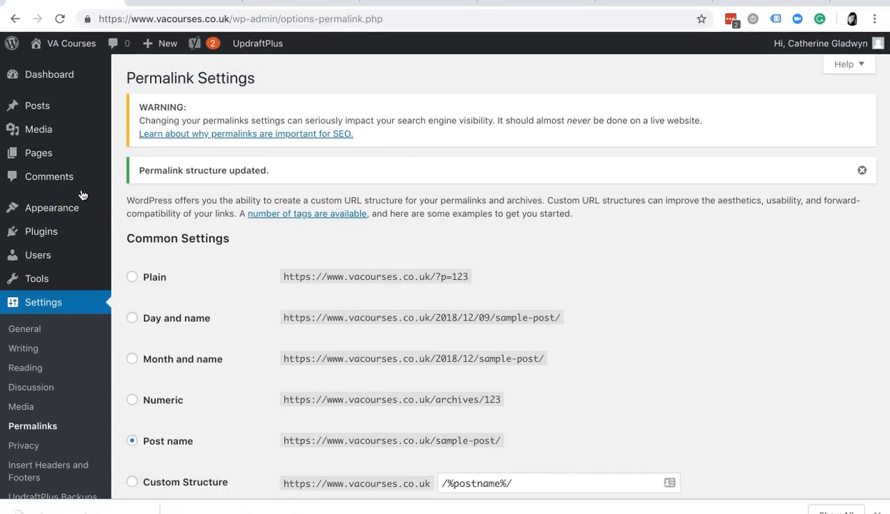
Open the About Me draft from the pages list, check its visibility options, publish it immediately as Public, and select its page address.
mouse_move(41, 152)
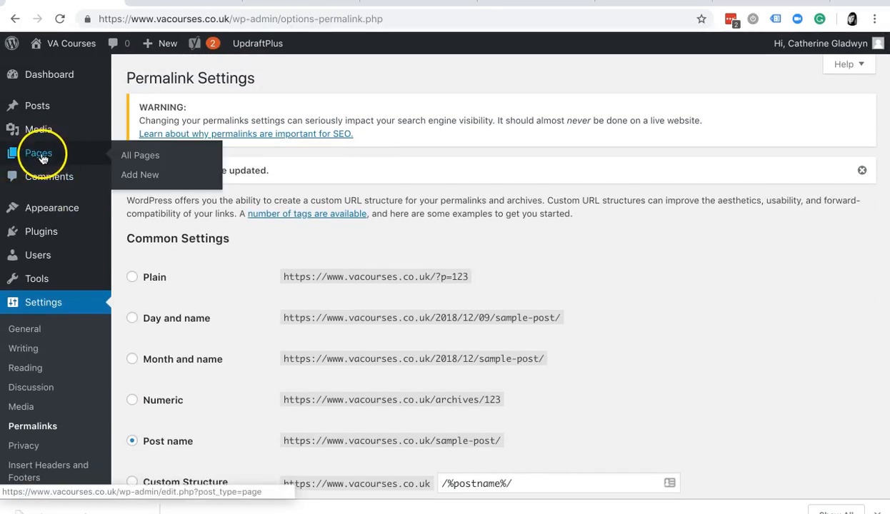
click(41, 155)
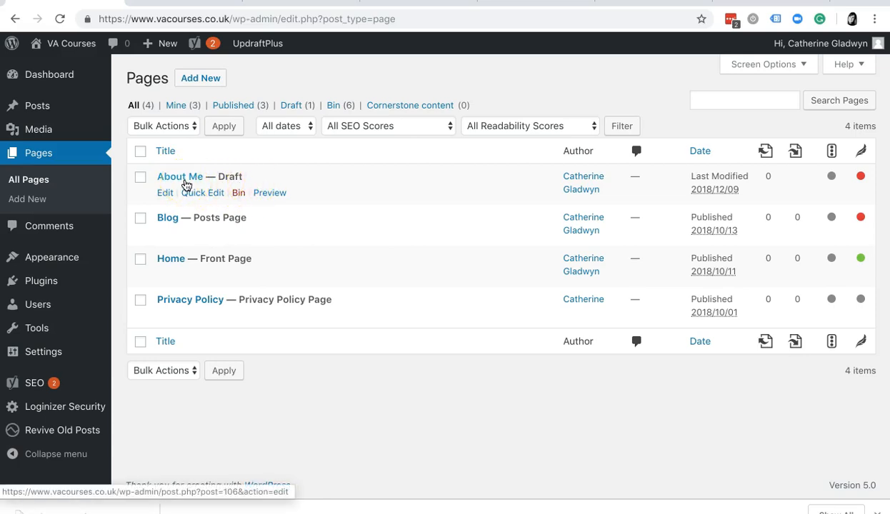
click(185, 183)
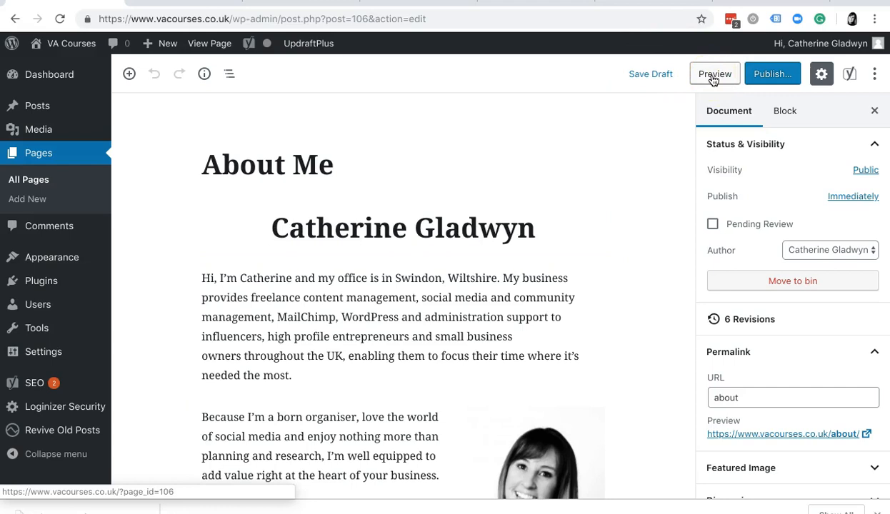
click(774, 75)
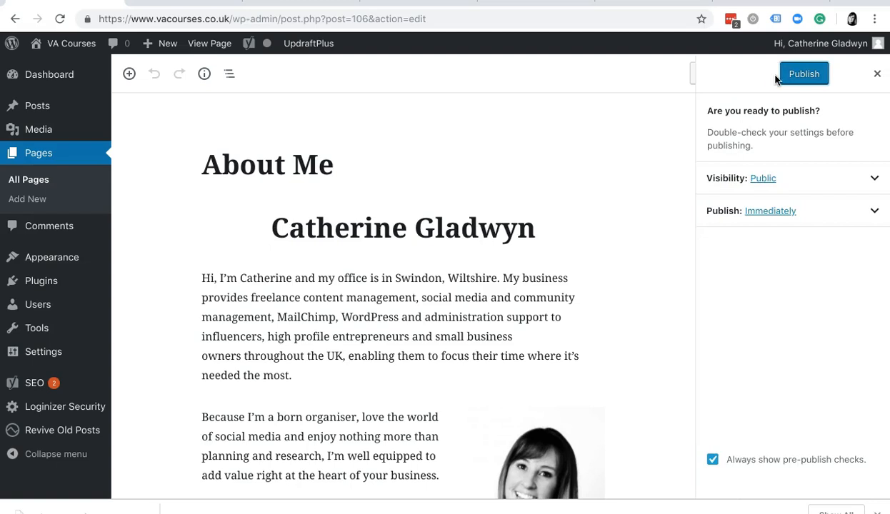
click(873, 177)
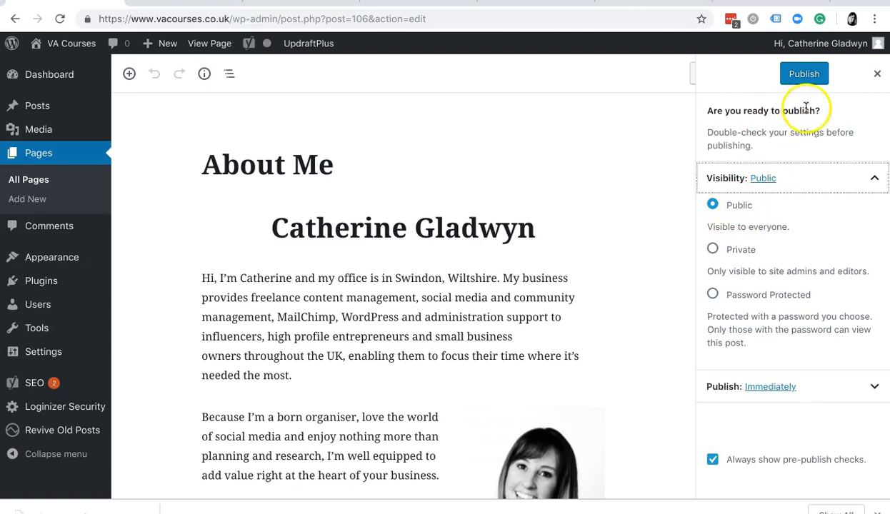
click(805, 78)
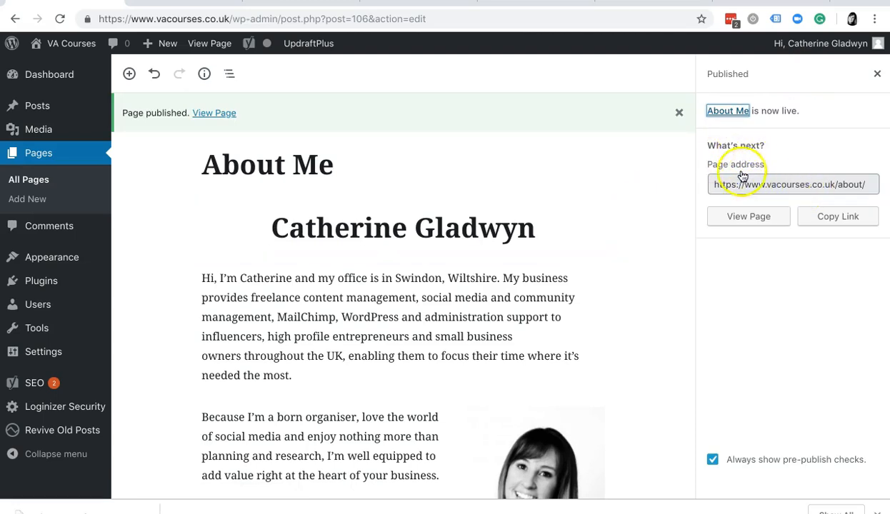
click(760, 183)
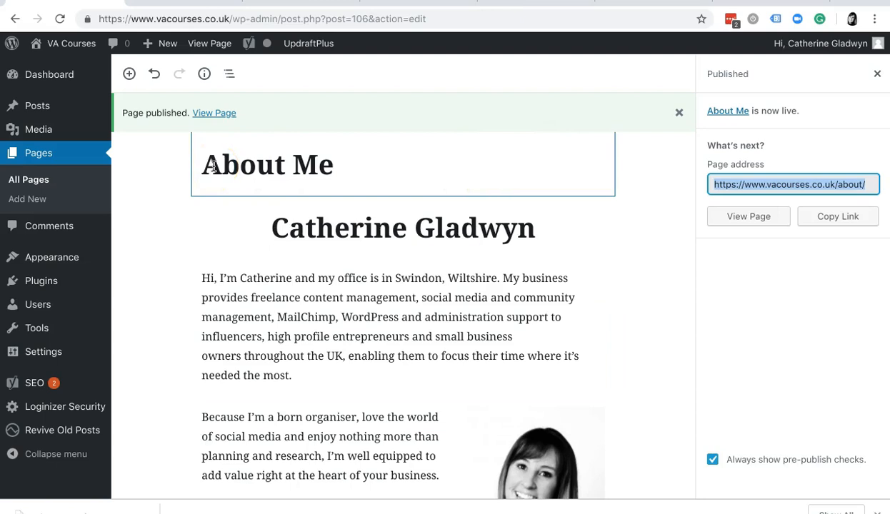
Visit the VA Courses home page to examine its content and navigation menu, and return to the admin dashboard.
click(75, 44)
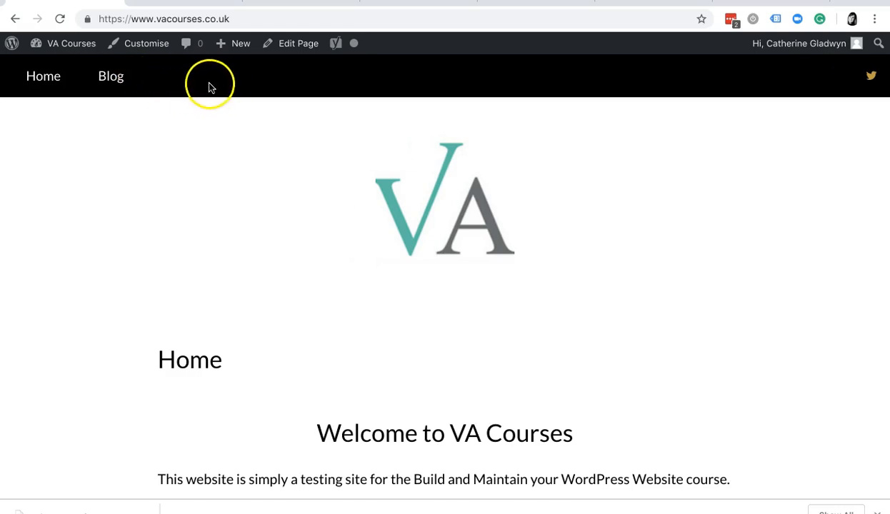
scroll(301, 297, down, 3)
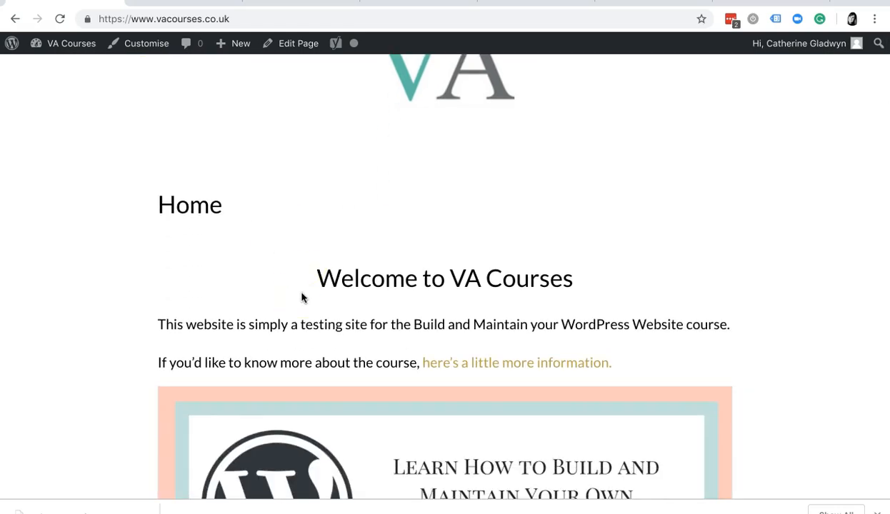
scroll(302, 297, up, 3)
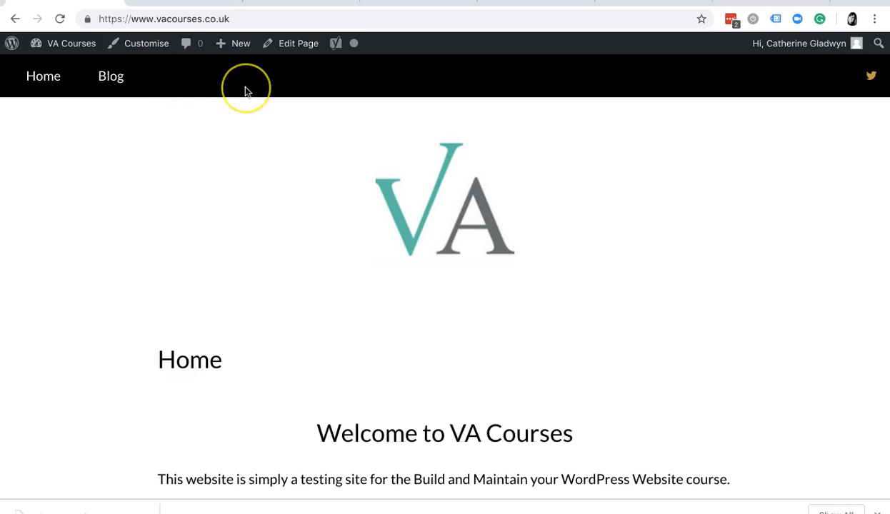
mouse_move(86, 43)
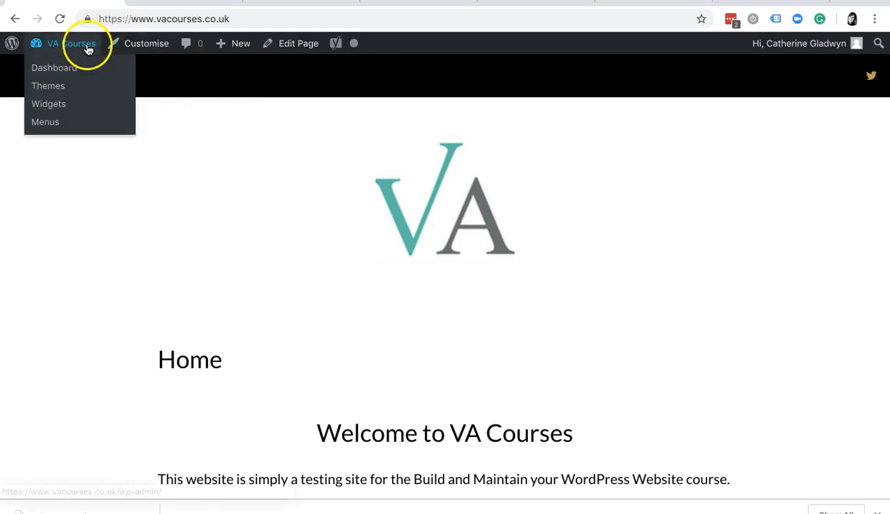
click(80, 74)
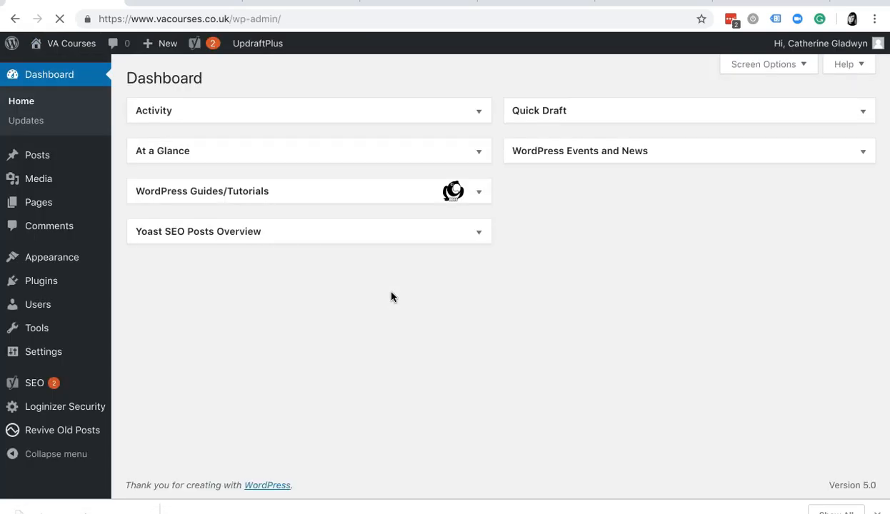
click(383, 297)
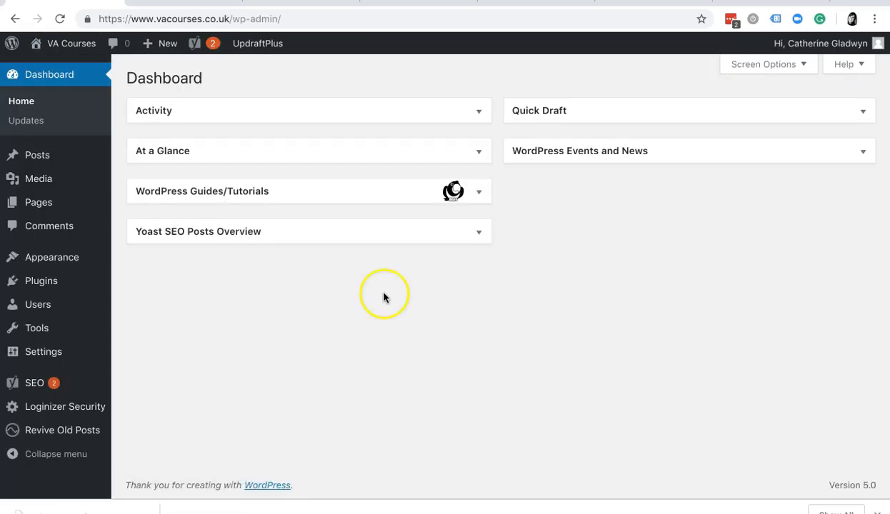
key(super+Tab)
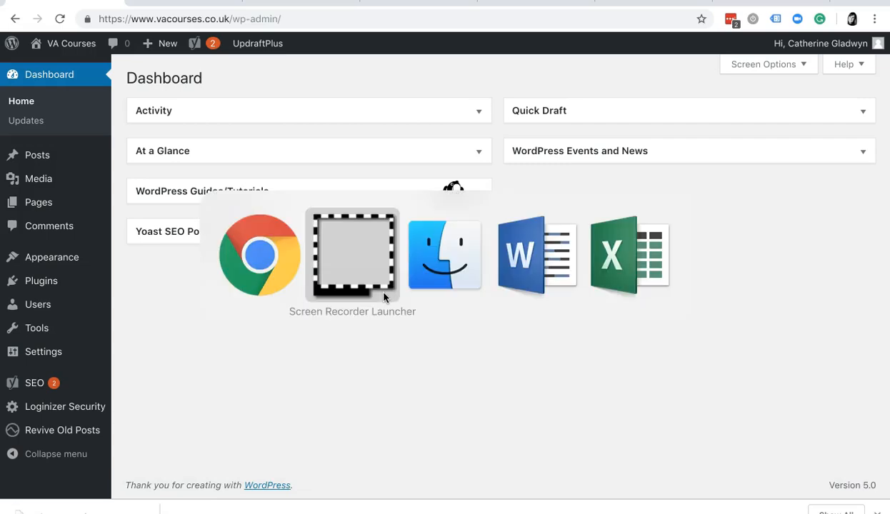